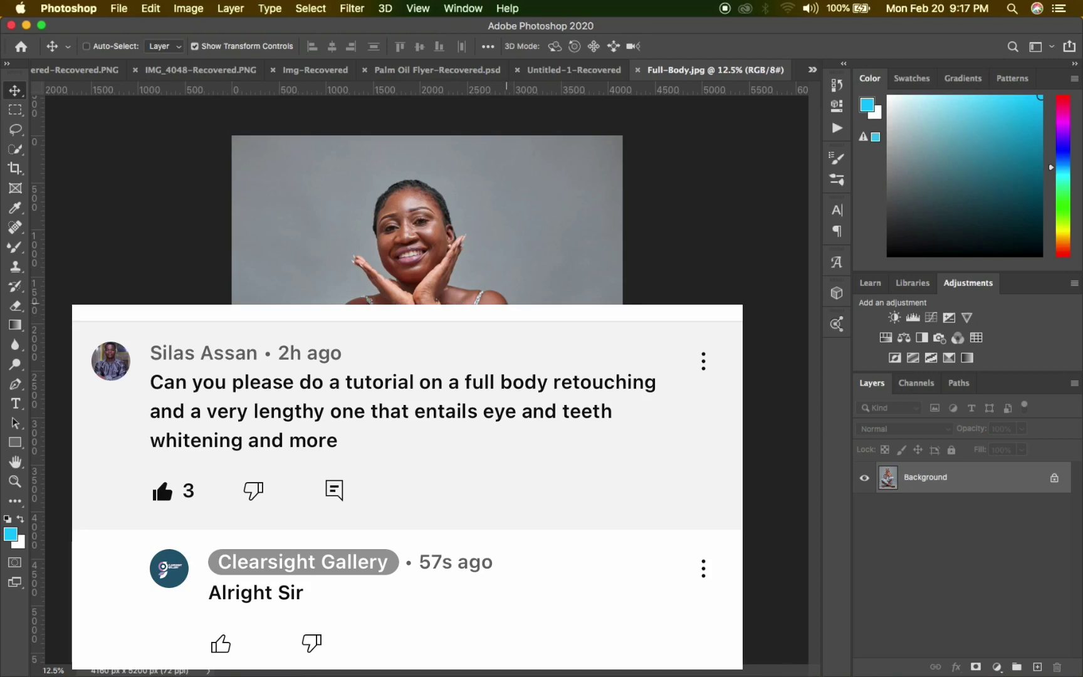
- Show the Actions panel with the Retouching Action collapsed inside the Frequency Separation set
click(837, 129)
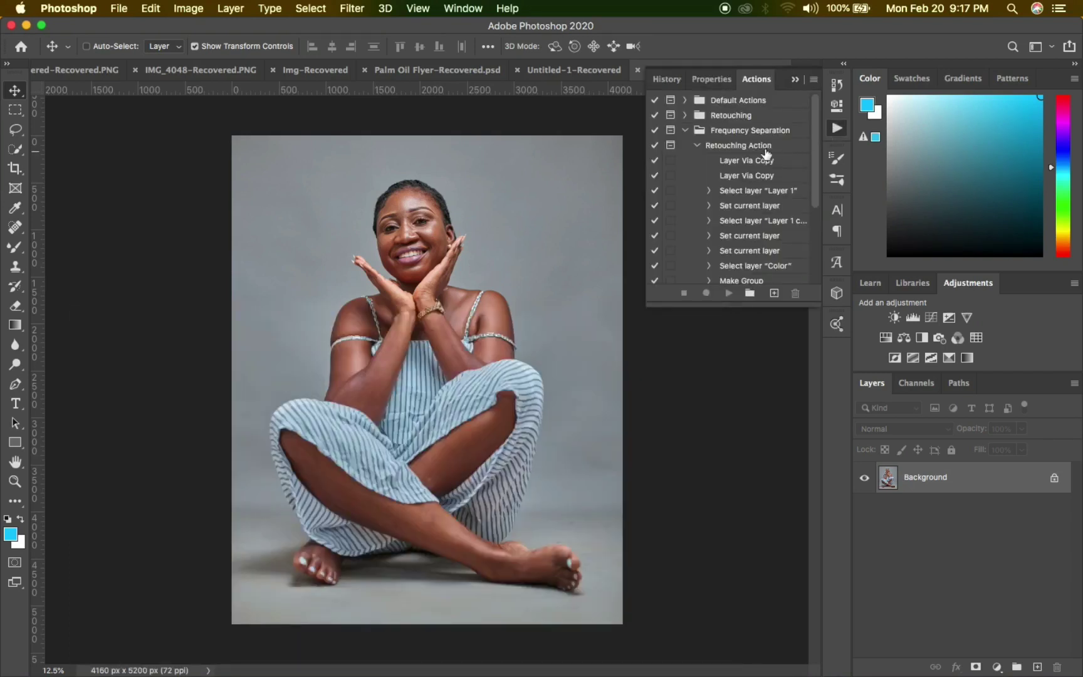
click(696, 147)
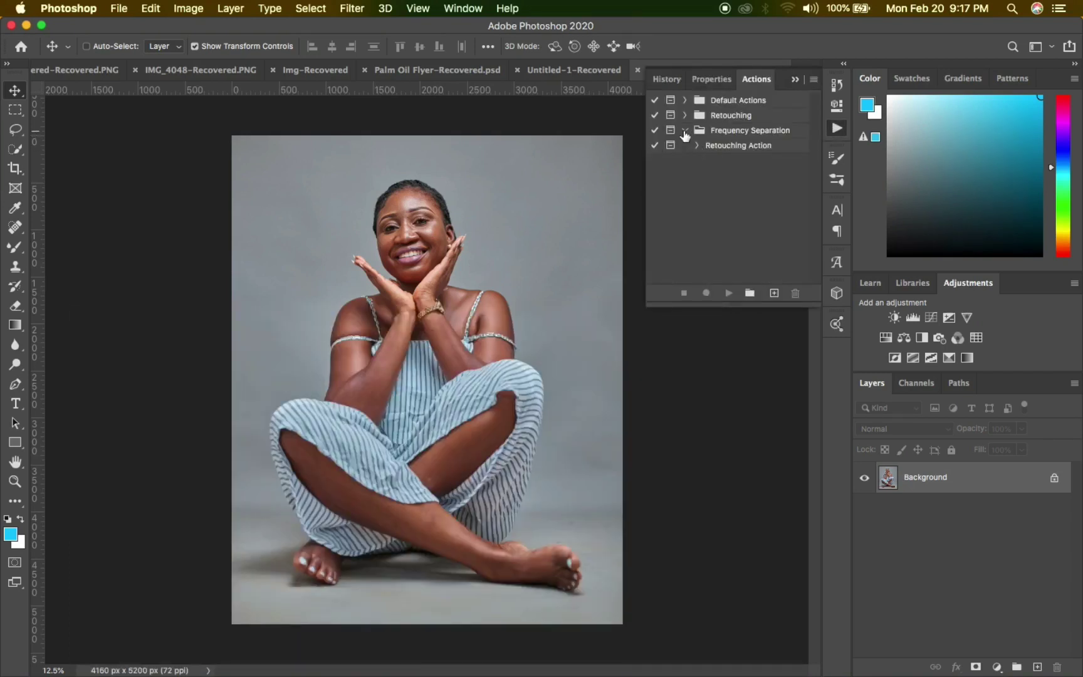
click(685, 133)
click(685, 133)
- Run the Retouching Action, applying Gaussian Blur at 2.0 pixels to the Color layer
click(739, 145)
click(729, 293)
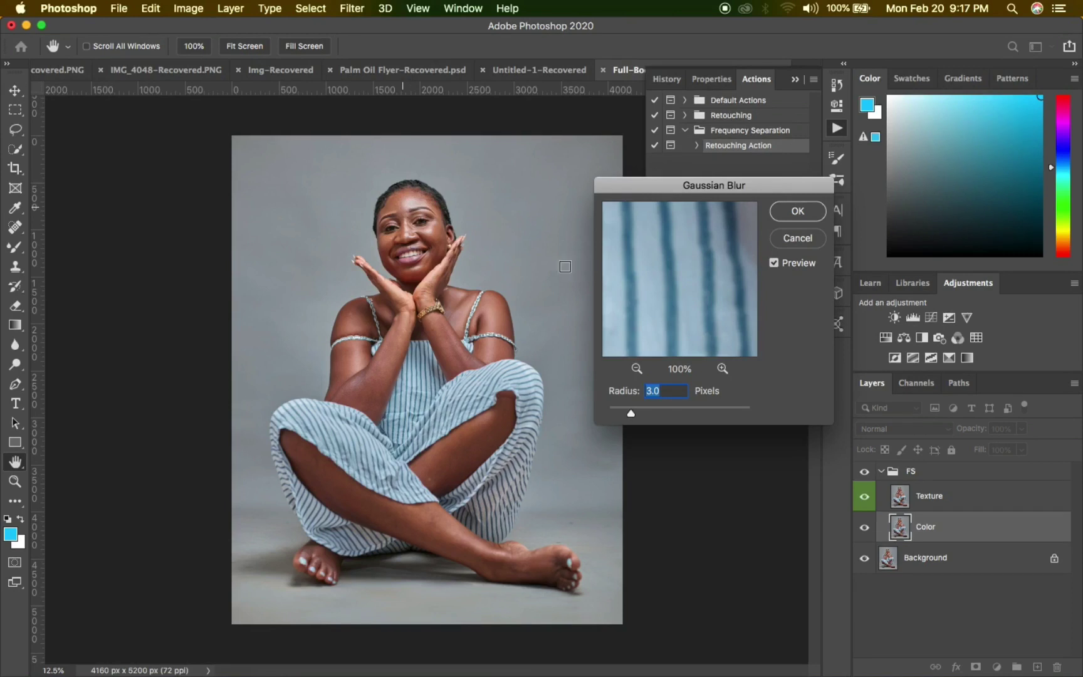
click(414, 218)
drag(663, 277, 671, 237)
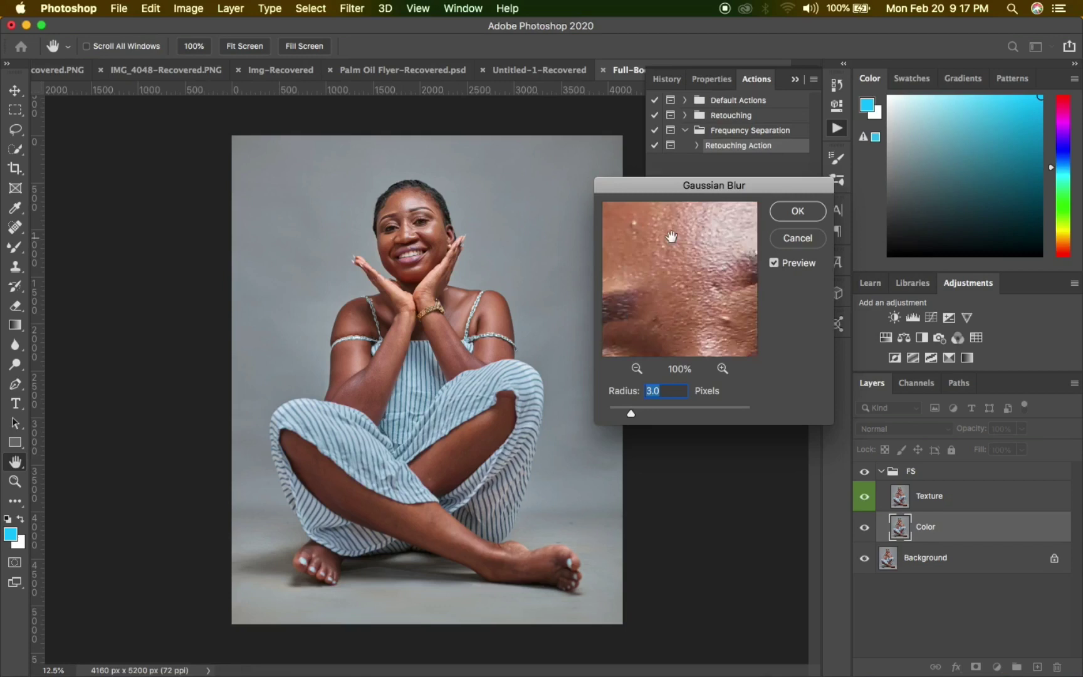
drag(671, 237, 670, 189)
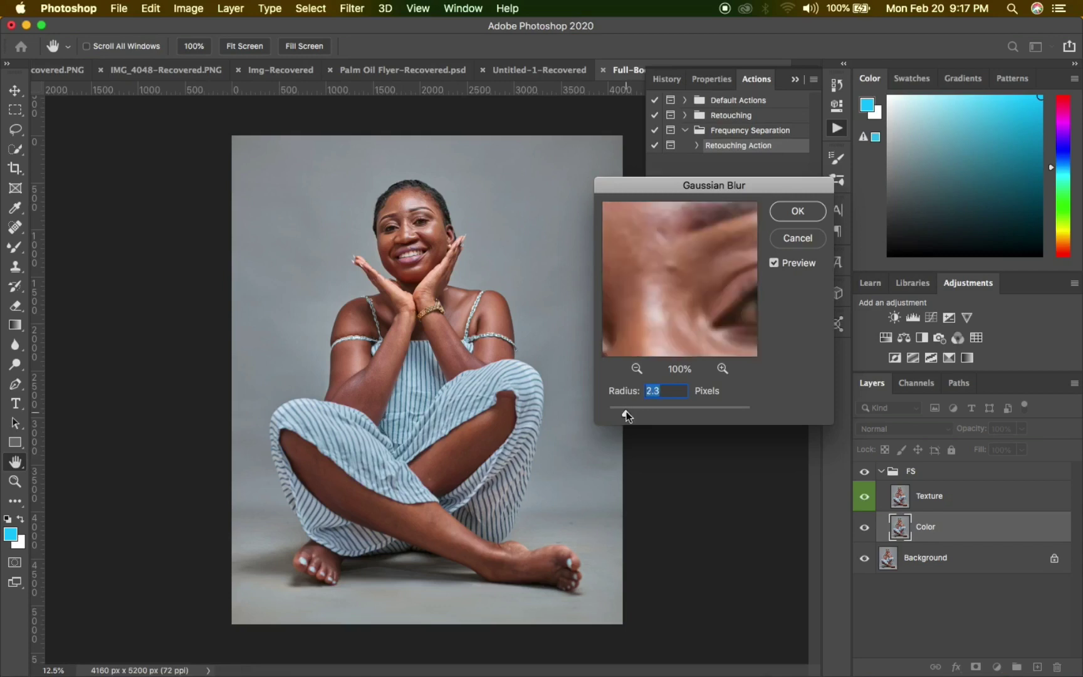
click(626, 413)
key(Return)
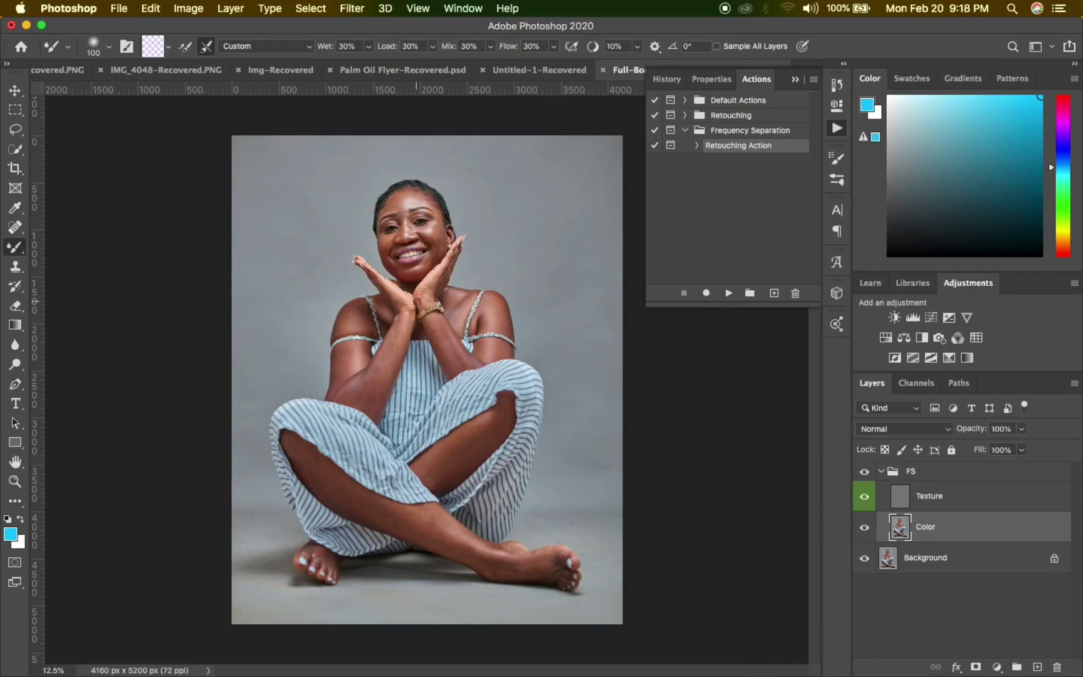
- Zoom in on the woman's face to 66.67%, then return to the Mixer Brush
key(z)
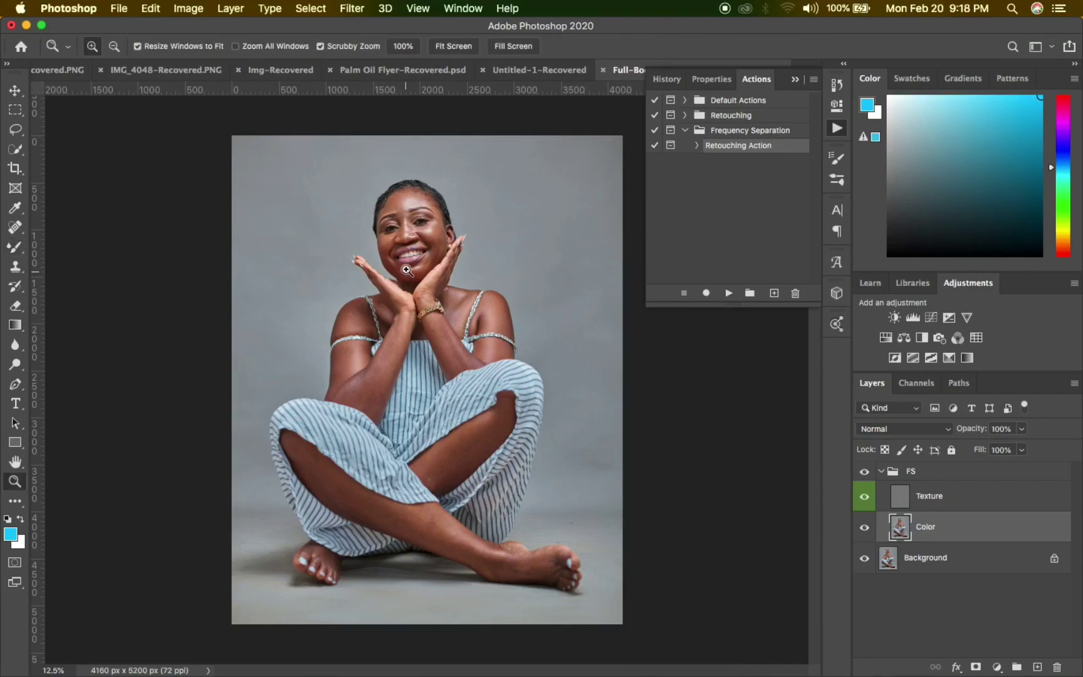
click(406, 267)
click(418, 229)
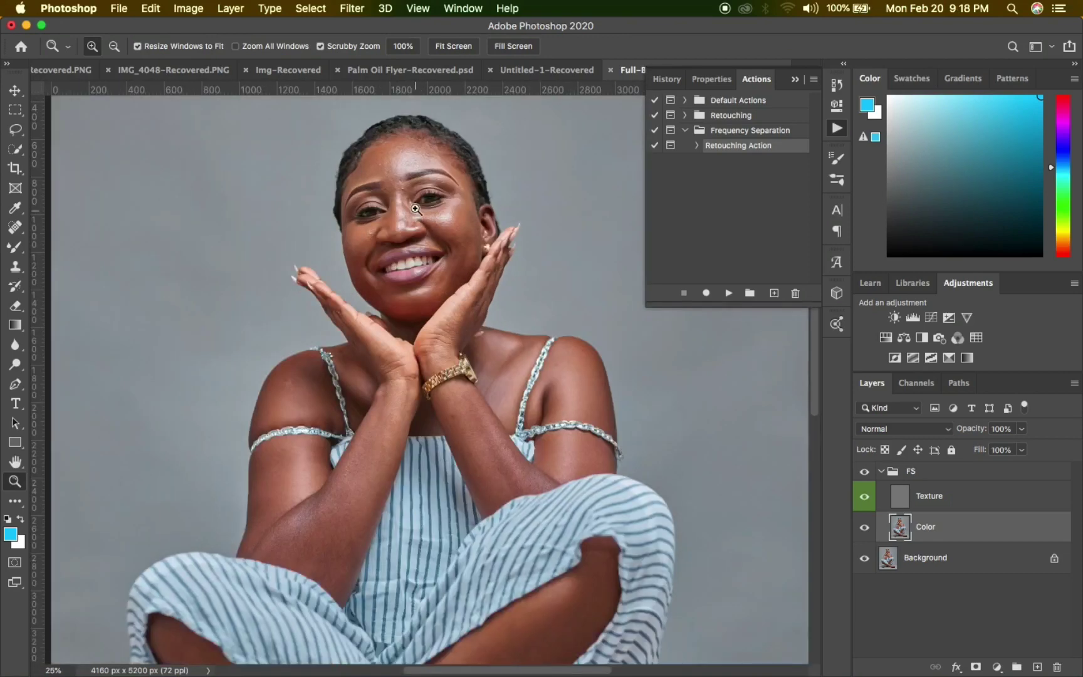
click(415, 159)
click(414, 154)
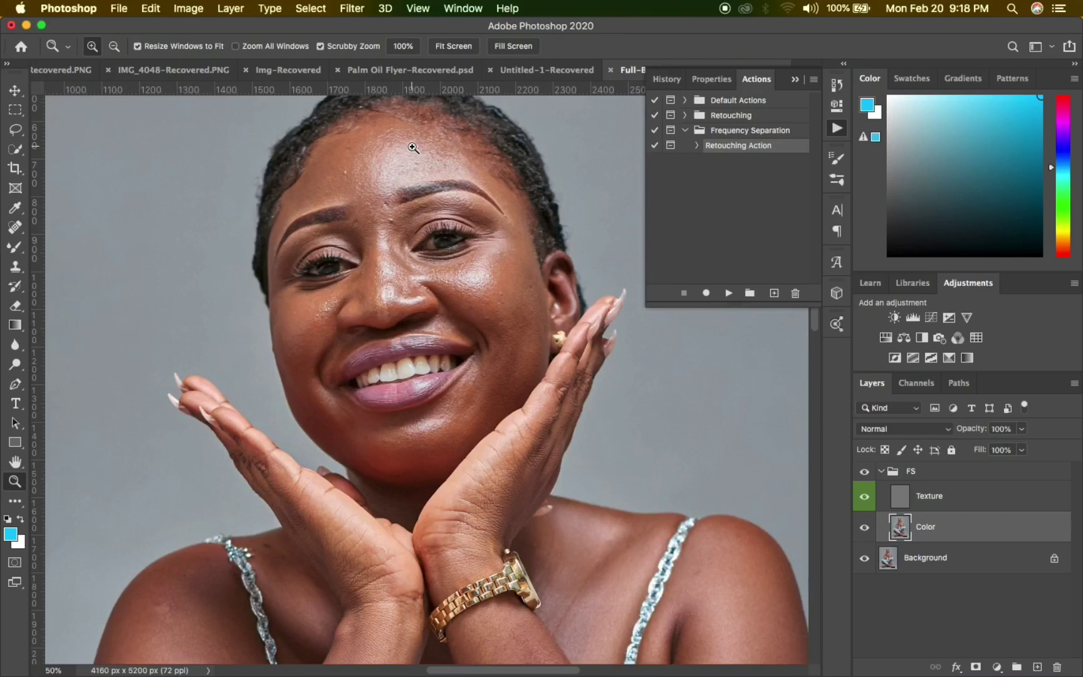
click(414, 148)
key(b)
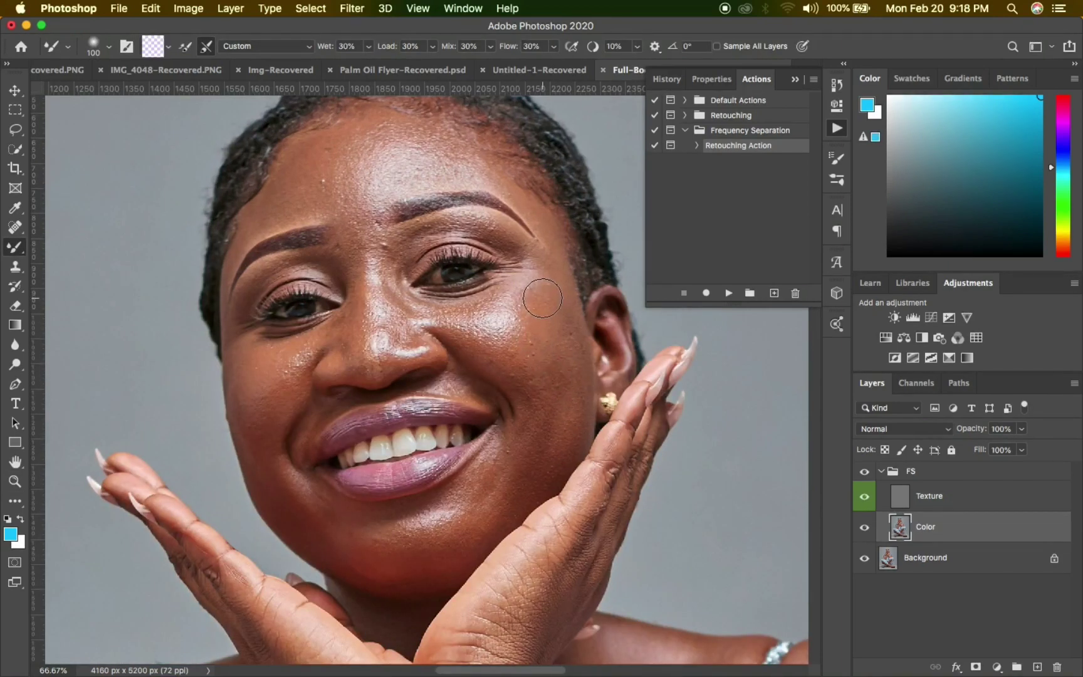
- Blend the skin tones down and across the cheek on the Color layer
mouse_move(543, 297)
mouse_down()
mouse_move(533, 316)
mouse_move(554, 345)
mouse_move(551, 403)
mouse_up()
mouse_move(552, 403)
mouse_down()
mouse_move(524, 342)
mouse_move(527, 353)
mouse_move(527, 309)
mouse_move(513, 300)
mouse_move(521, 283)
mouse_move(543, 291)
mouse_up()
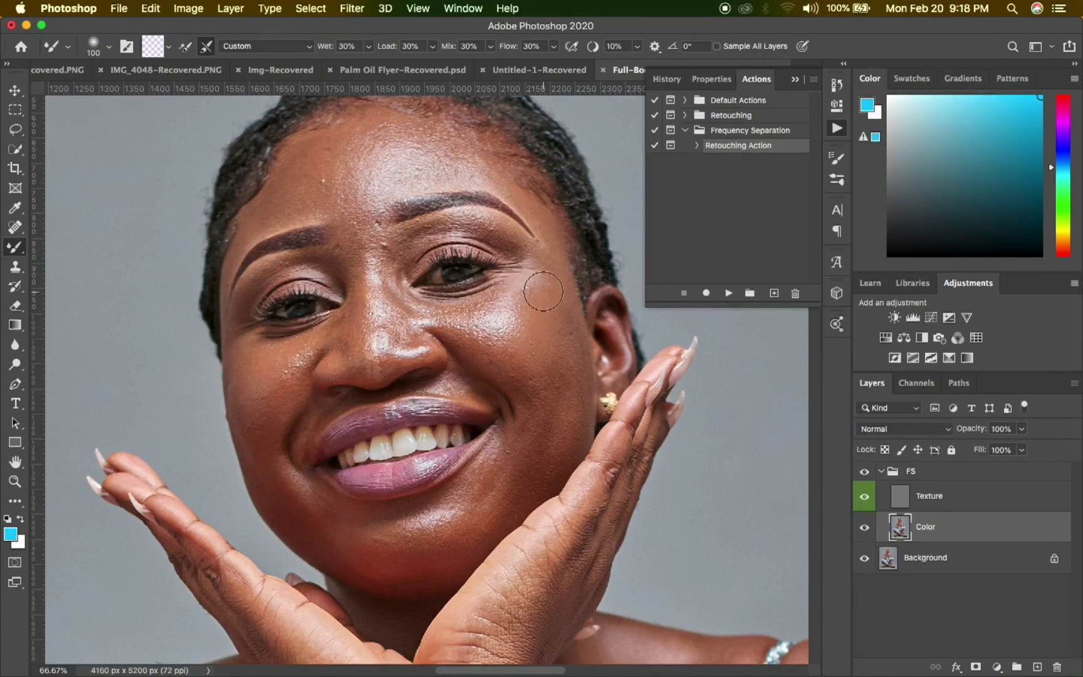
mouse_move(543, 292)
mouse_down()
mouse_move(565, 369)
mouse_move(566, 316)
mouse_move(570, 354)
mouse_move(547, 315)
mouse_move(571, 335)
mouse_move(563, 321)
mouse_move(565, 332)
mouse_move(561, 322)
mouse_move(518, 346)
mouse_move(527, 366)
mouse_move(533, 303)
mouse_up()
- Smooth the skin below and beside the eye, switching the brush between sizes 80 and 100
key(bracketleft)
key(bracketleft)
mouse_move(542, 283)
mouse_down()
mouse_move(506, 323)
mouse_move(521, 377)
mouse_move(528, 357)
mouse_move(513, 352)
mouse_move(533, 363)
mouse_move(521, 305)
mouse_move(530, 313)
mouse_move(524, 296)
mouse_move(537, 287)
mouse_move(513, 316)
mouse_move(488, 320)
mouse_move(531, 277)
mouse_move(521, 296)
mouse_move(536, 288)
mouse_move(531, 319)
mouse_move(518, 326)
mouse_move(526, 351)
mouse_move(486, 341)
mouse_move(504, 348)
mouse_move(457, 313)
mouse_move(499, 308)
mouse_up()
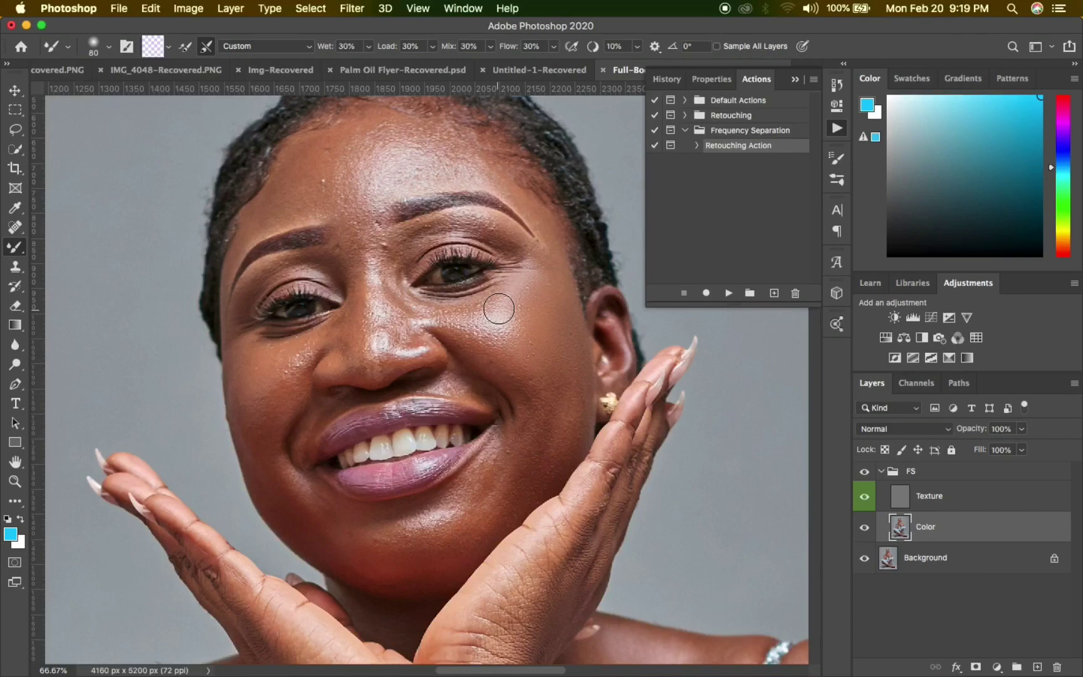
mouse_move(500, 308)
mouse_down()
mouse_move(541, 318)
mouse_move(551, 304)
mouse_move(547, 333)
mouse_move(535, 296)
mouse_move(545, 299)
mouse_move(563, 359)
mouse_move(544, 341)
mouse_move(547, 364)
mouse_move(522, 313)
mouse_up()
key(bracketright)
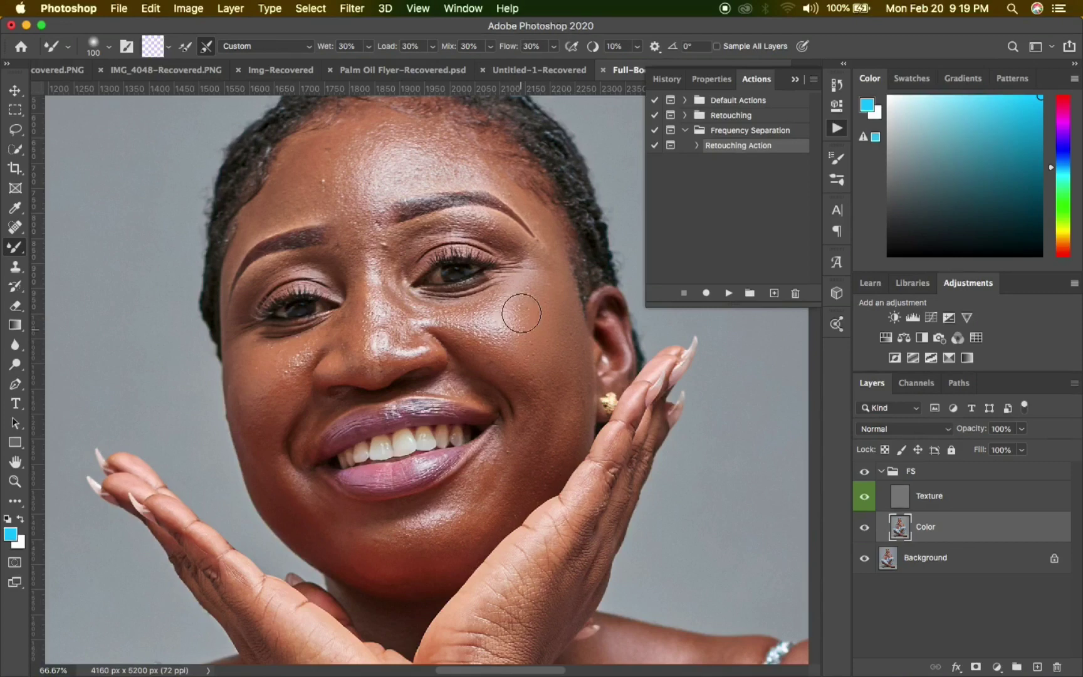
key(bracketleft)
key(bracketleft)
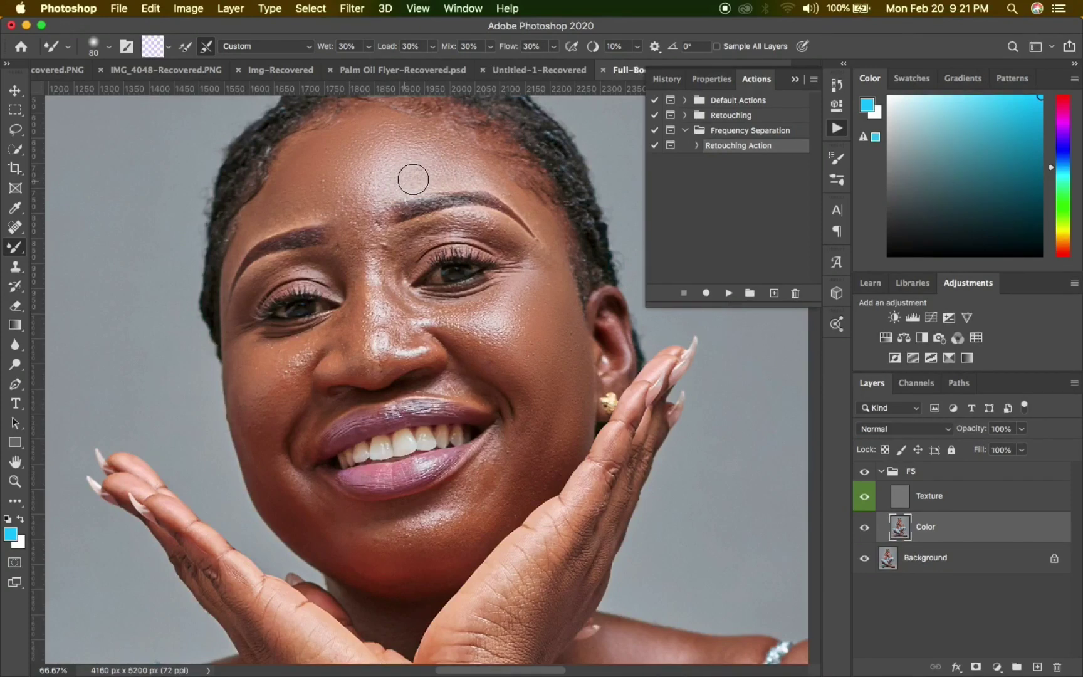
key(bracketright)
key(bracketright)
key(bracketleft)
key(bracketleft)
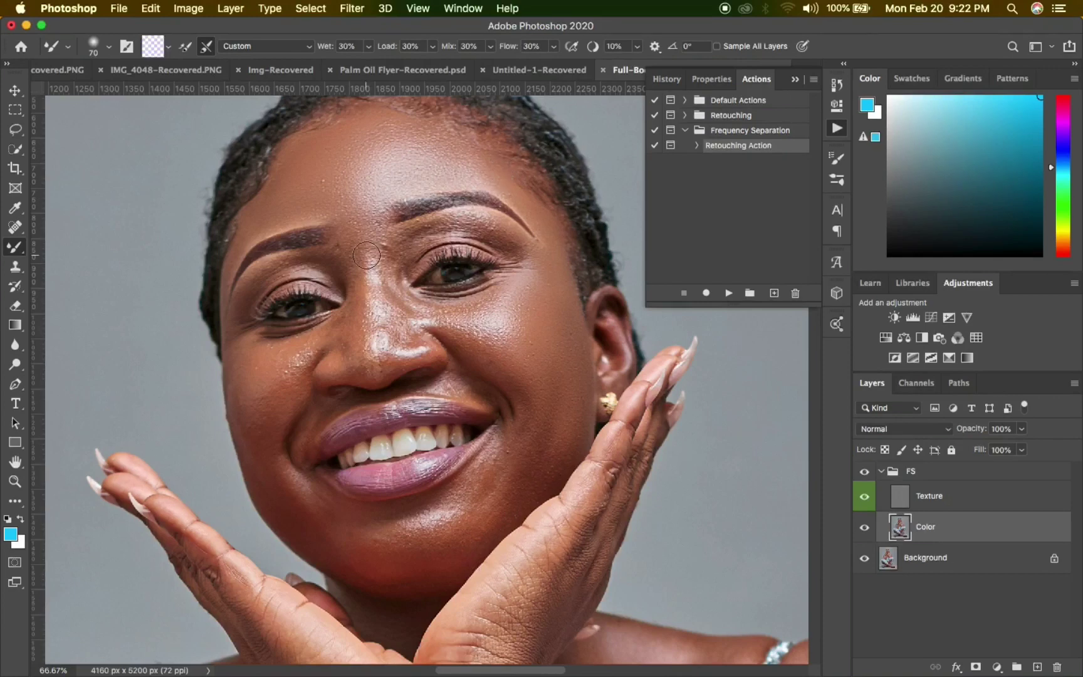
- Blend the cheek and the chin between the lip and the raised hand
scroll(374, 247, down, 3)
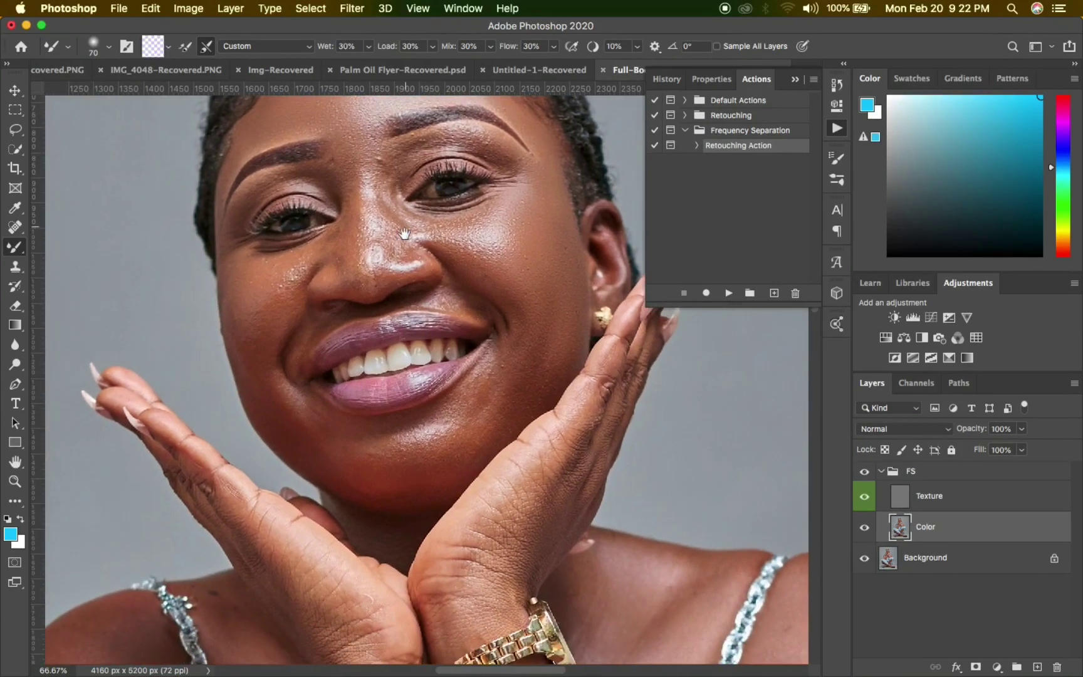
scroll(403, 321, down, 2)
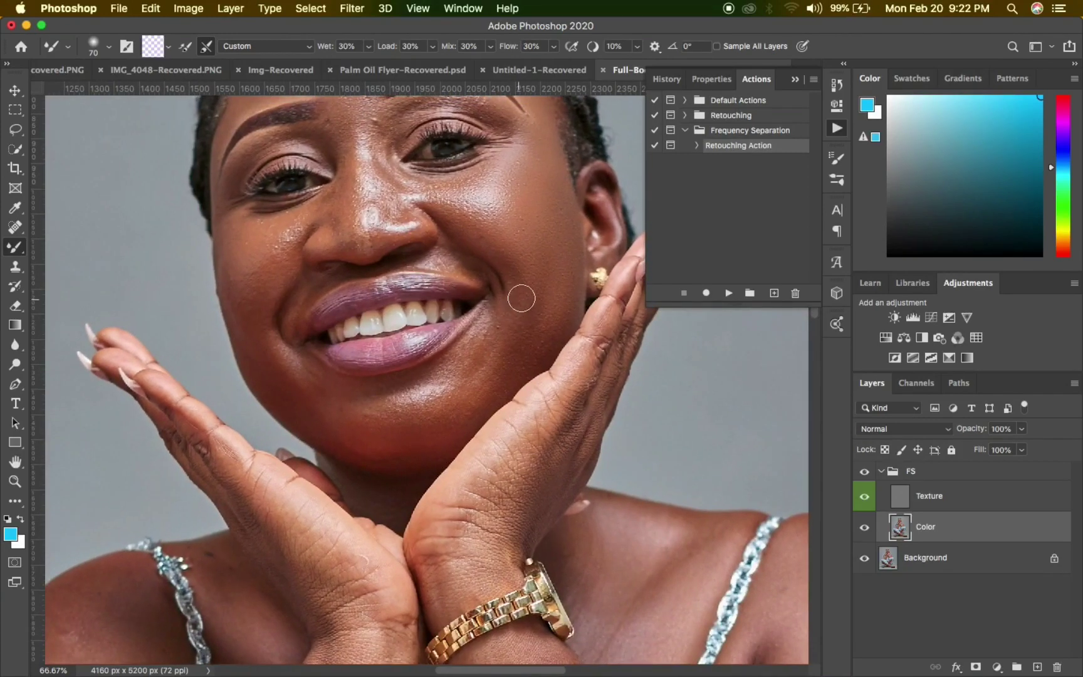
mouse_move(523, 315)
mouse_down()
mouse_move(510, 334)
mouse_move(517, 317)
mouse_up()
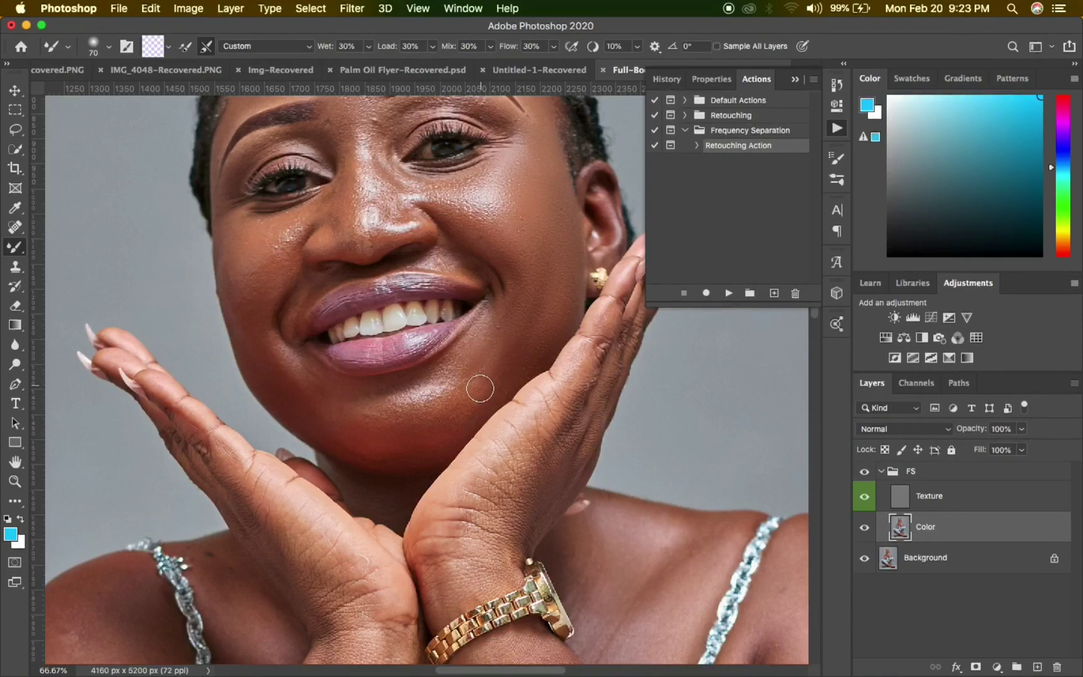
mouse_move(474, 399)
mouse_down()
mouse_move(496, 353)
mouse_move(485, 374)
mouse_move(518, 342)
mouse_move(502, 360)
mouse_move(532, 345)
mouse_move(536, 354)
mouse_move(491, 388)
mouse_move(467, 433)
mouse_move(474, 405)
mouse_move(483, 407)
mouse_move(439, 415)
mouse_up()
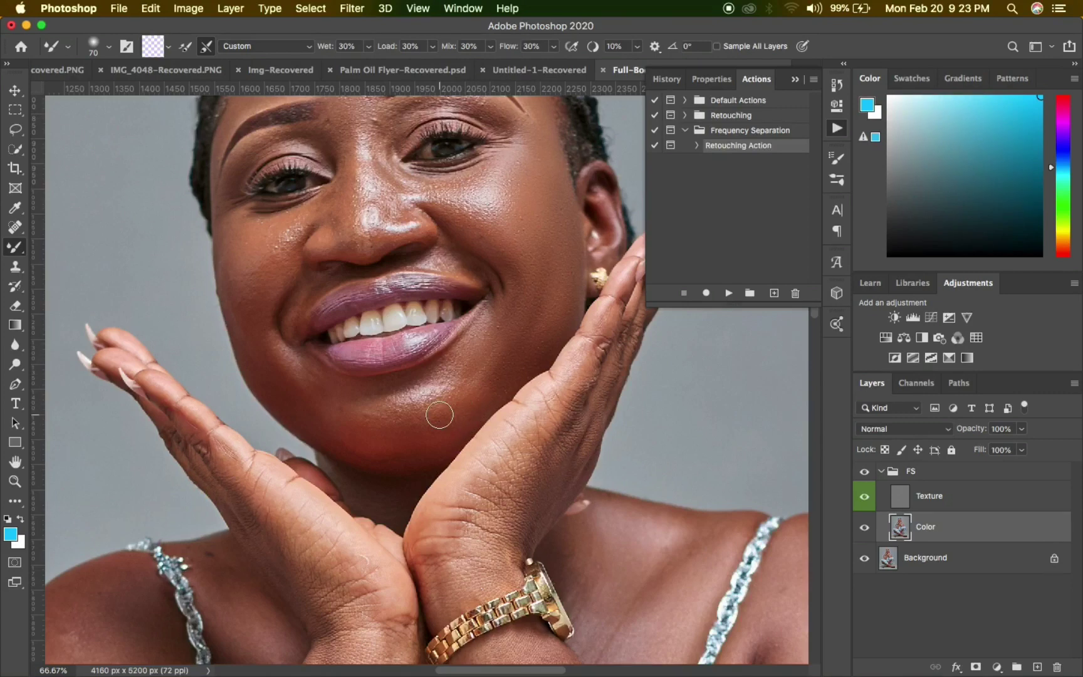
mouse_move(440, 415)
mouse_down()
mouse_move(470, 403)
mouse_move(447, 418)
mouse_move(462, 414)
mouse_move(453, 417)
mouse_move(462, 374)
mouse_move(493, 332)
mouse_move(454, 379)
mouse_move(473, 337)
mouse_move(459, 369)
mouse_up()
mouse_move(467, 363)
mouse_down()
mouse_move(503, 349)
mouse_move(484, 356)
mouse_move(491, 345)
mouse_move(511, 399)
mouse_up()
mouse_move(508, 357)
mouse_down()
mouse_move(539, 332)
mouse_move(530, 353)
mouse_move(520, 343)
mouse_move(505, 365)
mouse_move(508, 324)
mouse_move(482, 380)
mouse_up()
mouse_move(481, 379)
mouse_down()
mouse_move(453, 413)
mouse_move(421, 411)
mouse_move(476, 376)
mouse_move(452, 398)
mouse_move(417, 390)
mouse_move(453, 398)
mouse_move(374, 414)
mouse_up()
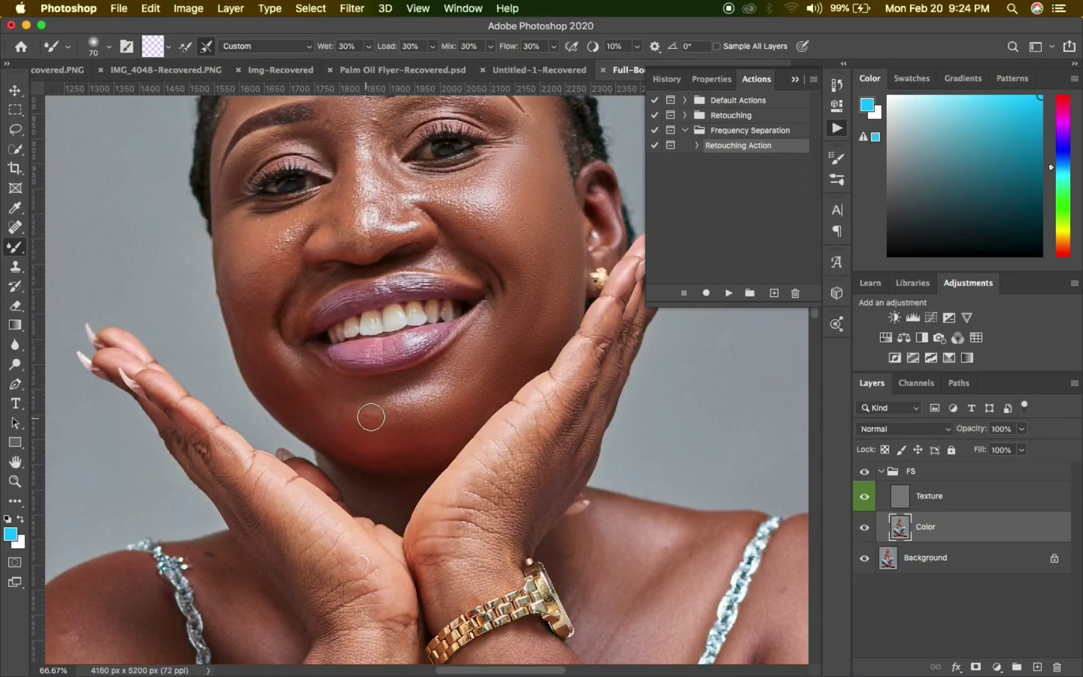
- Paint Mixer Brush strokes over the chin below the lower lip and the jaw under the mouth corner
mouse_move(371, 417)
mouse_down()
mouse_move(362, 414)
mouse_move(394, 435)
mouse_move(382, 435)
mouse_move(426, 433)
mouse_move(397, 426)
mouse_move(427, 417)
mouse_move(395, 421)
mouse_move(431, 418)
mouse_move(358, 418)
mouse_move(378, 415)
mouse_up()
mouse_move(445, 389)
mouse_down()
mouse_move(488, 371)
mouse_move(465, 385)
mouse_move(462, 368)
mouse_move(454, 373)
mouse_move(485, 332)
mouse_move(454, 383)
mouse_move(478, 388)
mouse_move(441, 410)
mouse_move(444, 424)
mouse_move(289, 371)
mouse_up()
mouse_move(289, 371)
mouse_down()
mouse_move(307, 425)
mouse_move(285, 406)
mouse_move(307, 428)
mouse_move(368, 459)
mouse_move(406, 449)
mouse_move(358, 449)
mouse_move(374, 454)
mouse_up()
mouse_move(373, 454)
mouse_down()
mouse_move(424, 457)
mouse_move(389, 463)
mouse_move(339, 449)
mouse_move(290, 406)
mouse_move(317, 426)
mouse_move(347, 402)
mouse_move(337, 407)
mouse_move(382, 414)
mouse_move(301, 394)
mouse_move(295, 387)
mouse_move(319, 401)
mouse_move(259, 343)
mouse_move(320, 438)
mouse_move(264, 345)
mouse_move(322, 422)
mouse_move(274, 365)
mouse_move(278, 355)
mouse_move(306, 401)
mouse_move(305, 388)
mouse_move(253, 354)
mouse_move(307, 431)
mouse_move(330, 432)
mouse_move(276, 350)
mouse_move(247, 336)
mouse_move(249, 312)
mouse_up()
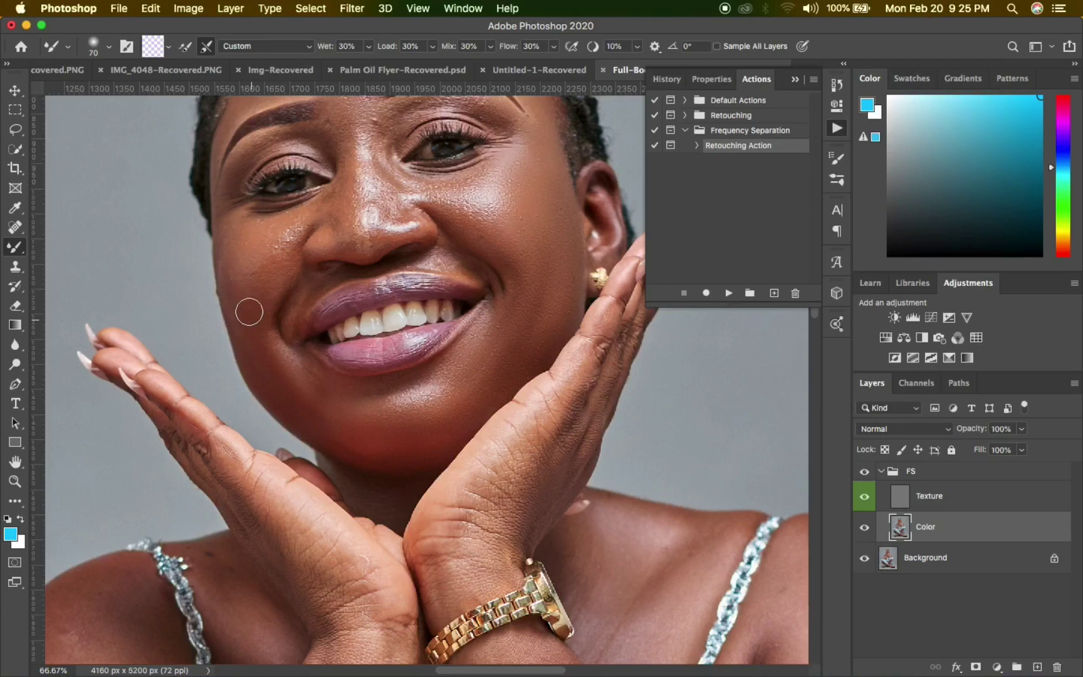
- Blend the left cheek from the jaw edge up to under the eye and beside the nose
mouse_move(249, 312)
mouse_down()
mouse_move(239, 273)
mouse_move(272, 345)
mouse_move(249, 307)
mouse_move(260, 275)
mouse_move(247, 298)
mouse_move(251, 320)
mouse_up()
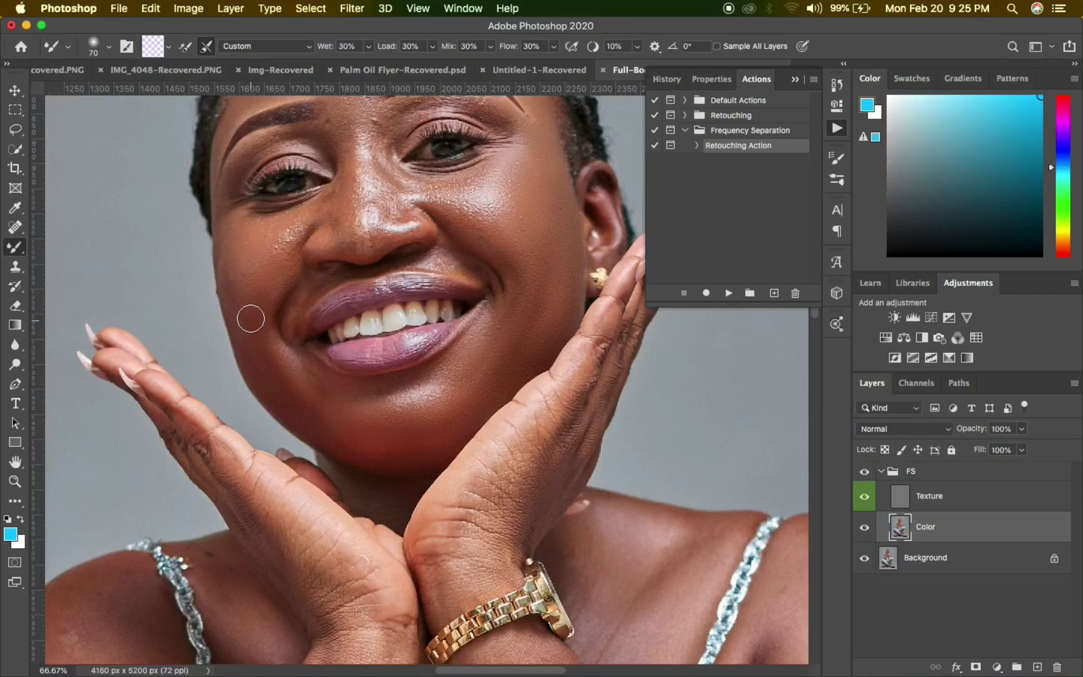
mouse_move(250, 319)
mouse_down()
mouse_move(259, 274)
mouse_move(248, 256)
mouse_move(306, 220)
mouse_move(279, 243)
mouse_move(276, 226)
mouse_move(288, 228)
mouse_move(215, 253)
mouse_move(246, 238)
mouse_move(253, 276)
mouse_move(228, 245)
mouse_move(231, 267)
mouse_move(228, 236)
mouse_move(234, 275)
mouse_up()
mouse_move(236, 274)
mouse_down()
mouse_move(242, 313)
mouse_move(261, 331)
mouse_move(239, 305)
mouse_move(254, 339)
mouse_move(235, 288)
mouse_move(241, 314)
mouse_up()
mouse_move(240, 315)
mouse_down()
mouse_move(277, 372)
mouse_move(241, 298)
mouse_move(247, 328)
mouse_move(252, 280)
mouse_up()
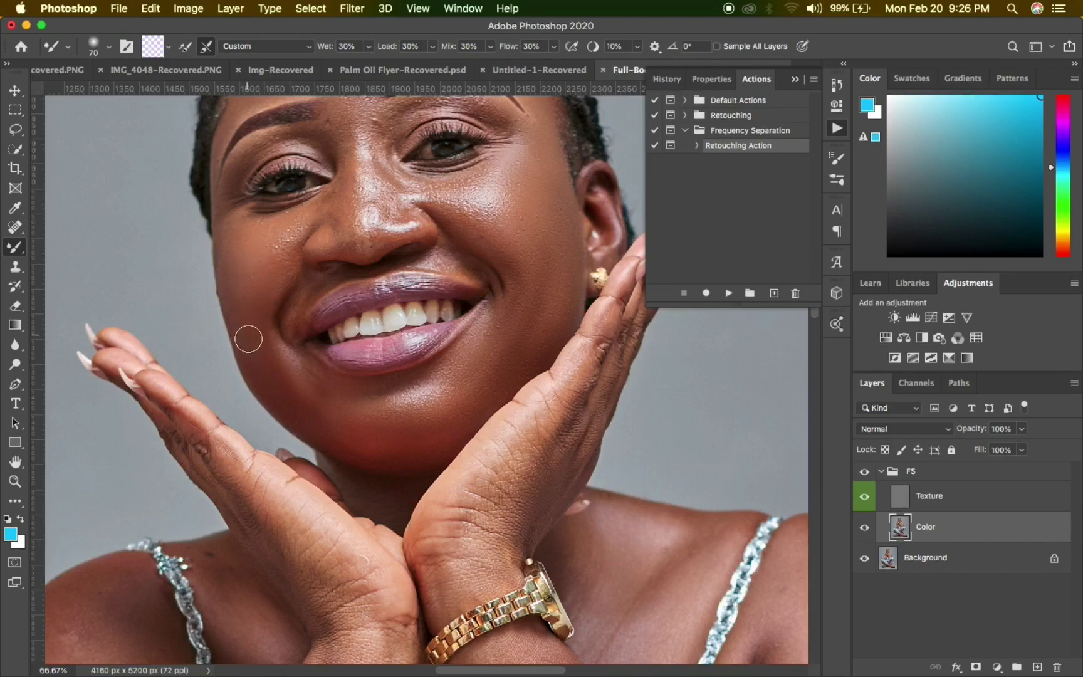
mouse_move(248, 338)
mouse_down()
mouse_move(291, 394)
mouse_move(252, 346)
mouse_move(240, 307)
mouse_move(257, 246)
mouse_move(272, 236)
mouse_move(271, 263)
mouse_move(291, 234)
mouse_move(266, 296)
mouse_move(242, 309)
mouse_move(246, 246)
mouse_move(229, 224)
mouse_move(231, 245)
mouse_move(244, 231)
mouse_up()
mouse_move(230, 264)
mouse_down()
mouse_move(226, 242)
mouse_move(227, 254)
mouse_move(266, 228)
mouse_move(234, 258)
mouse_move(252, 274)
mouse_up()
mouse_move(472, 211)
mouse_down()
mouse_move(491, 206)
mouse_move(478, 224)
mouse_move(513, 212)
mouse_move(469, 219)
mouse_move(471, 229)
mouse_move(463, 193)
mouse_move(473, 182)
mouse_up()
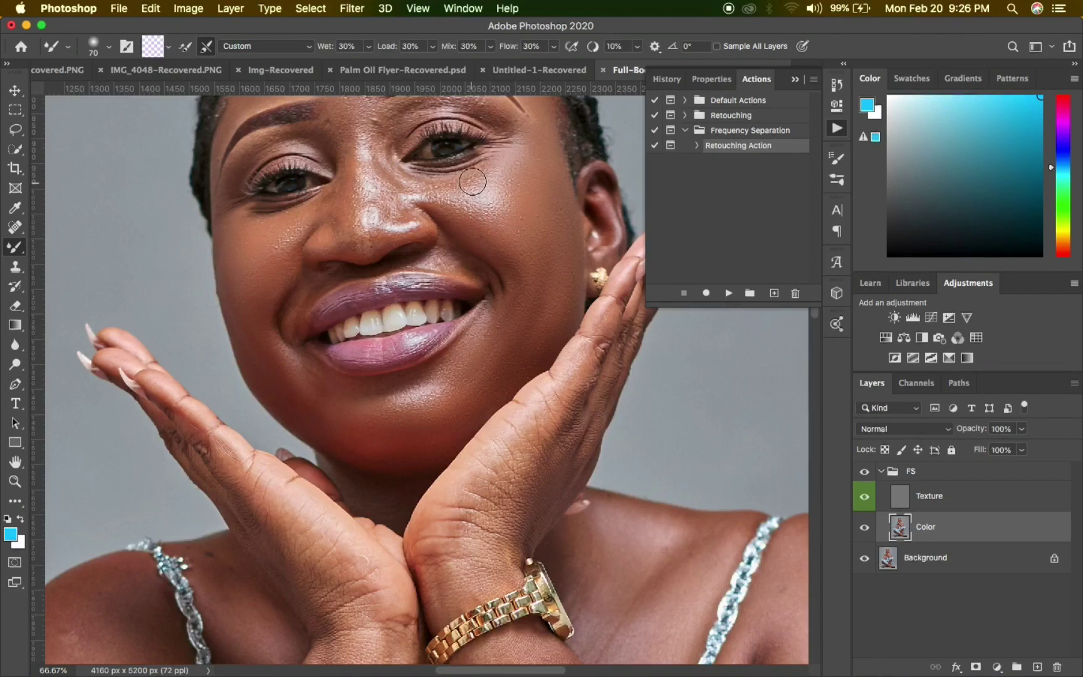
- Smooth the nose bridge below the eye with a size-40 brush, then enlarge it to 60
key(bracketleft)
key(bracketleft)
key(bracketleft)
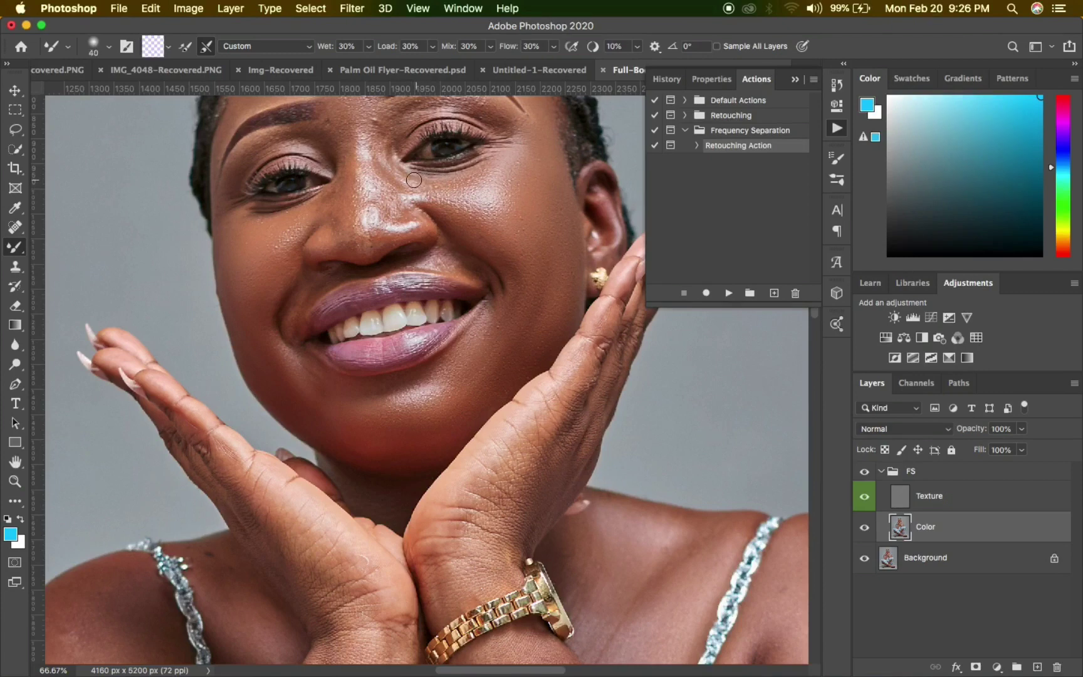
mouse_move(404, 177)
mouse_down()
mouse_move(391, 172)
mouse_move(422, 183)
mouse_up()
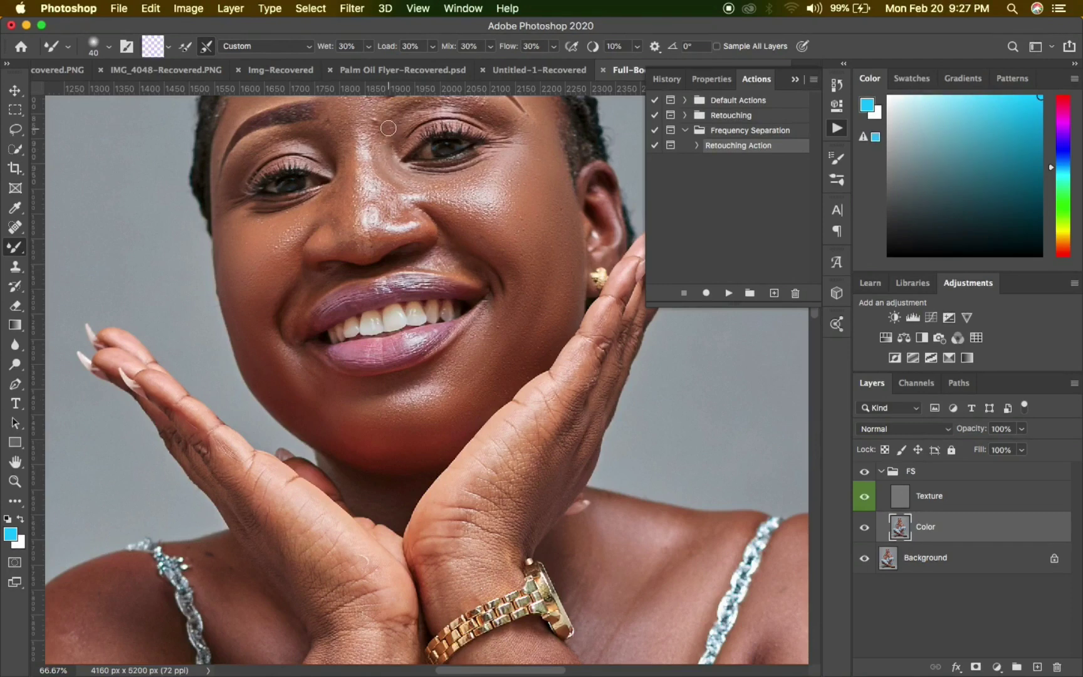
key(bracketright)
key(bracketright)
- Remove the stray horizontal guide over the upper face and reposition the view for brushing
drag(359, 89, 358, 113)
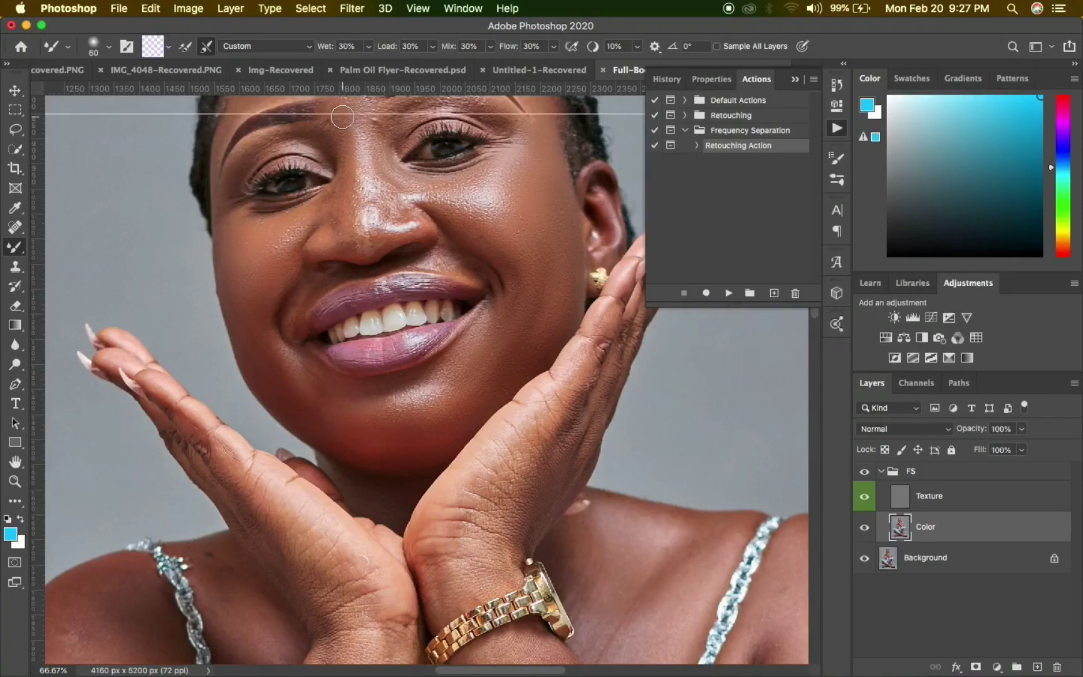
key(v)
drag(350, 112, 350, 69)
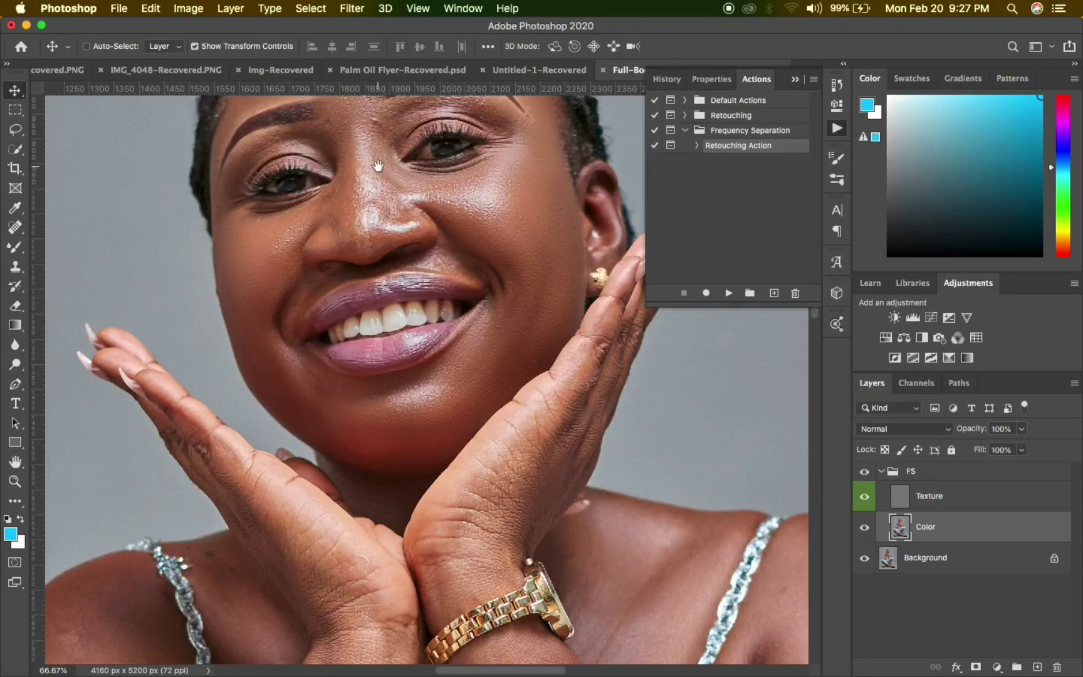
drag(382, 182, 381, 223)
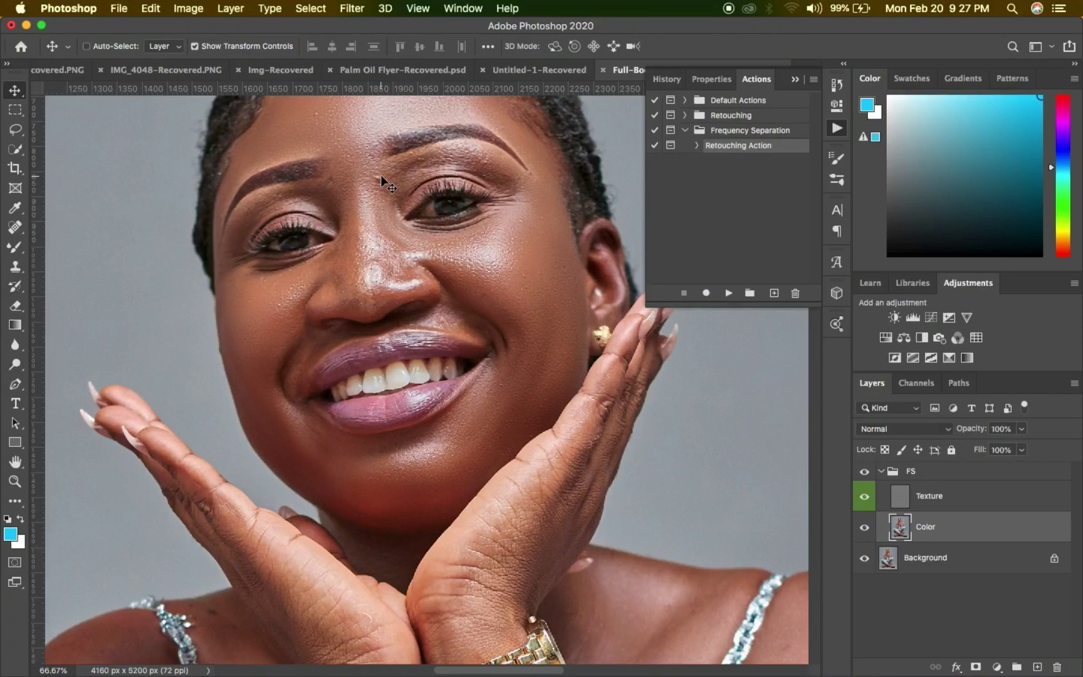
key(b)
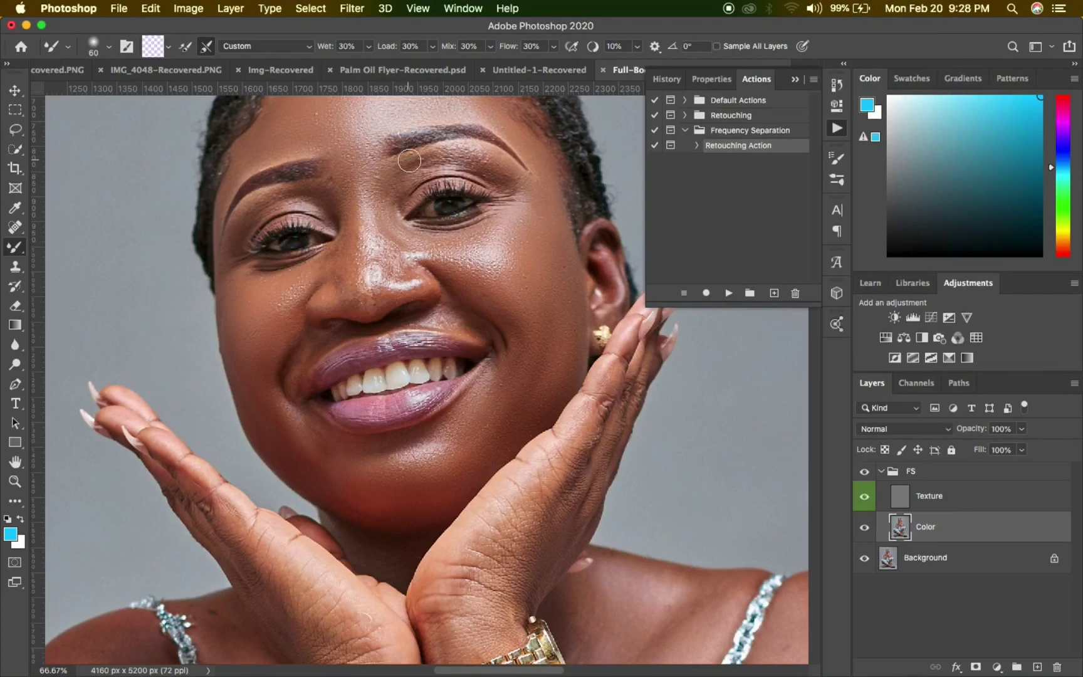
- Reduce the Mixer Brush size to 40
key(bracketleft)
key(bracketleft)
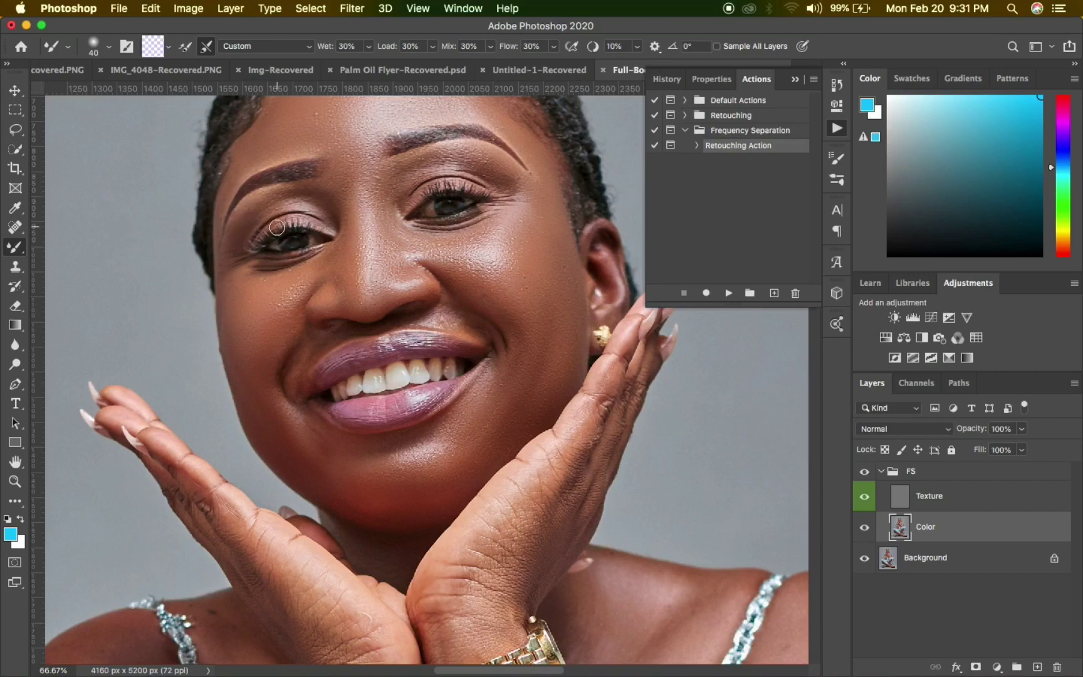
- Increase the Mixer Brush size from 40 to 45
key(bracketright)
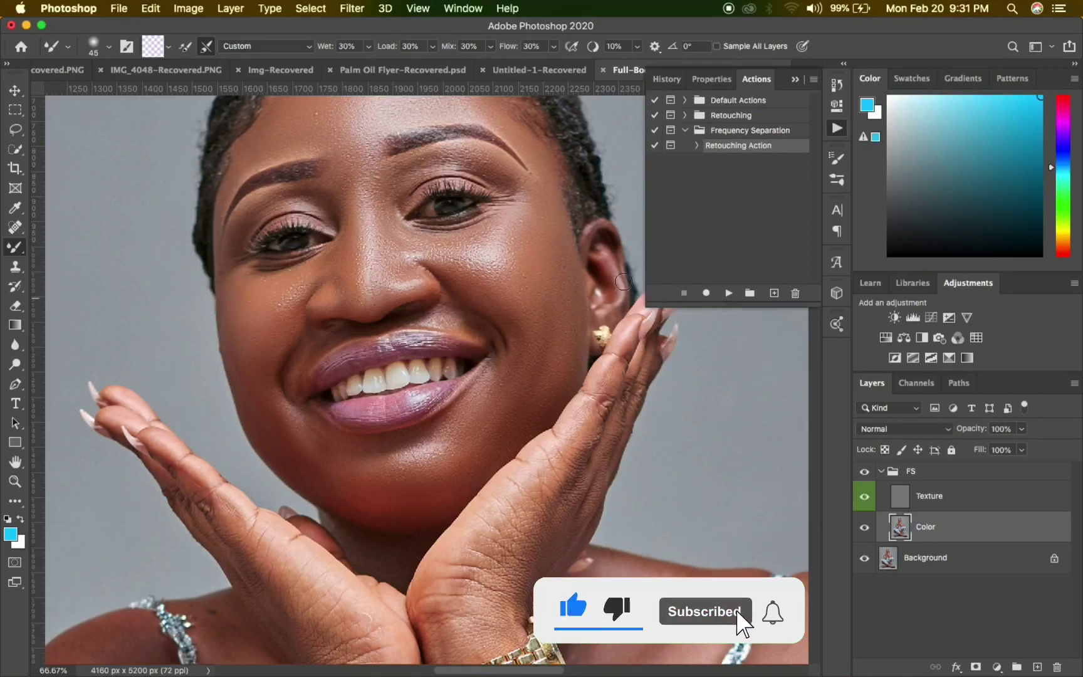
drag(506, 204, 544, 278)
key(z)
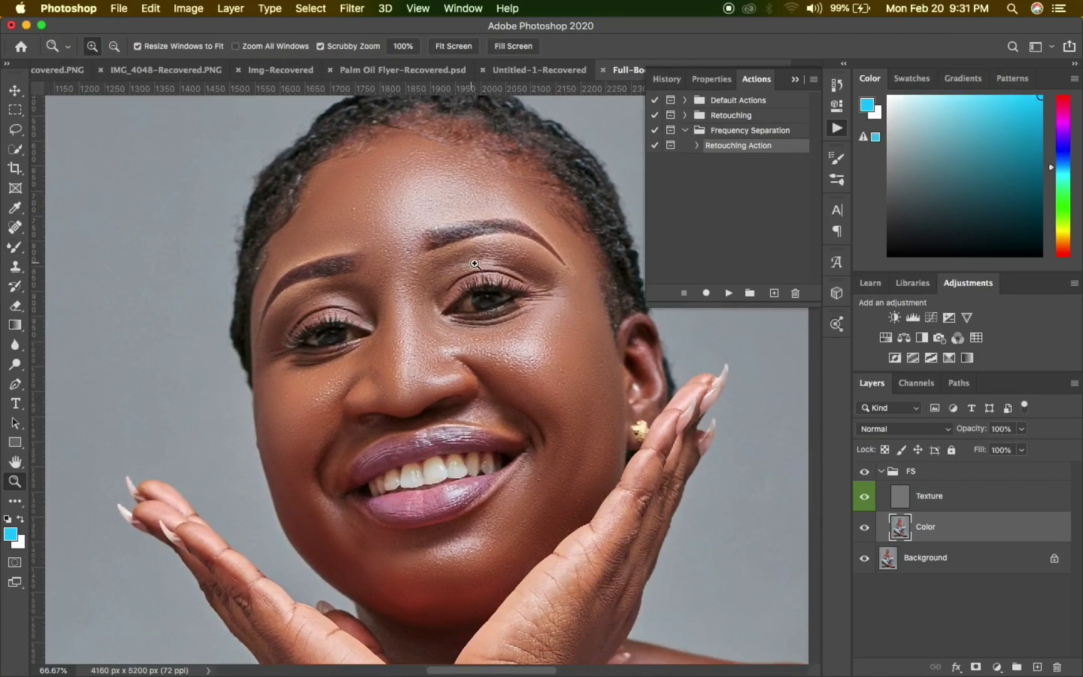
alt+click(456, 261)
alt+click(459, 268)
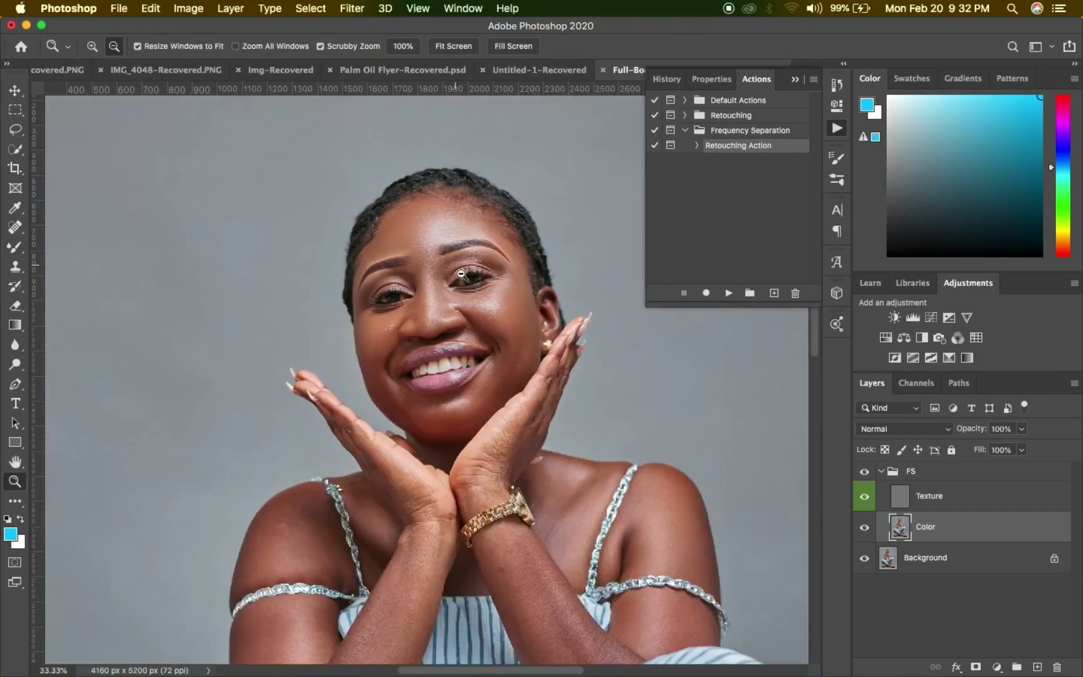
alt+click(488, 341)
key(b)
click(865, 471)
click(864, 471)
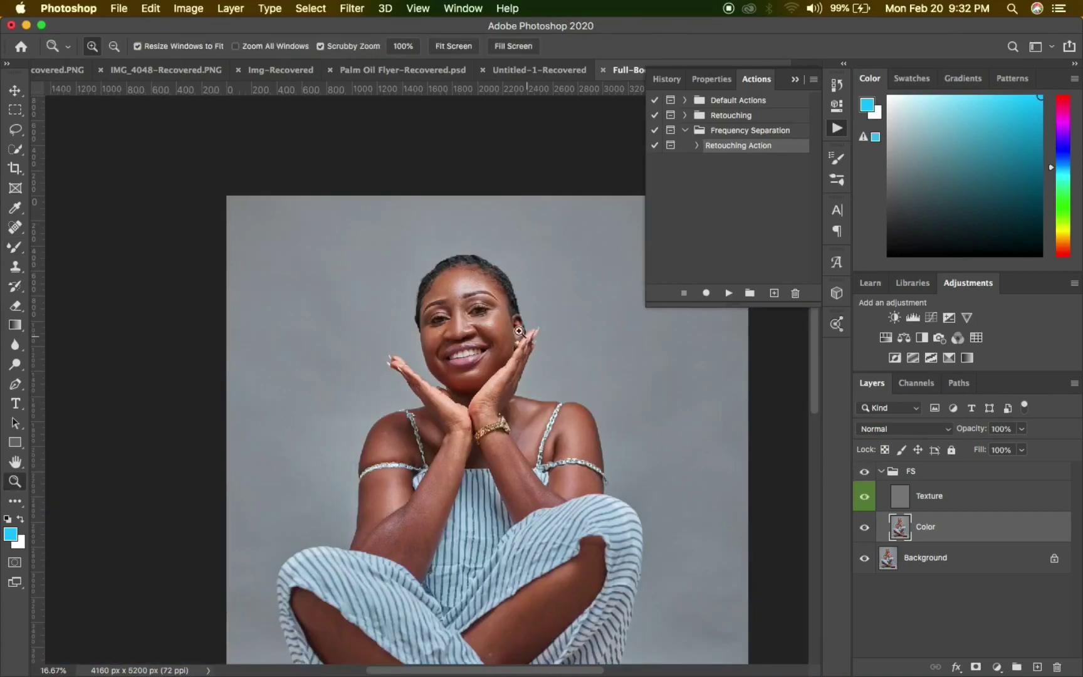
key(z)
click(498, 314)
click(461, 328)
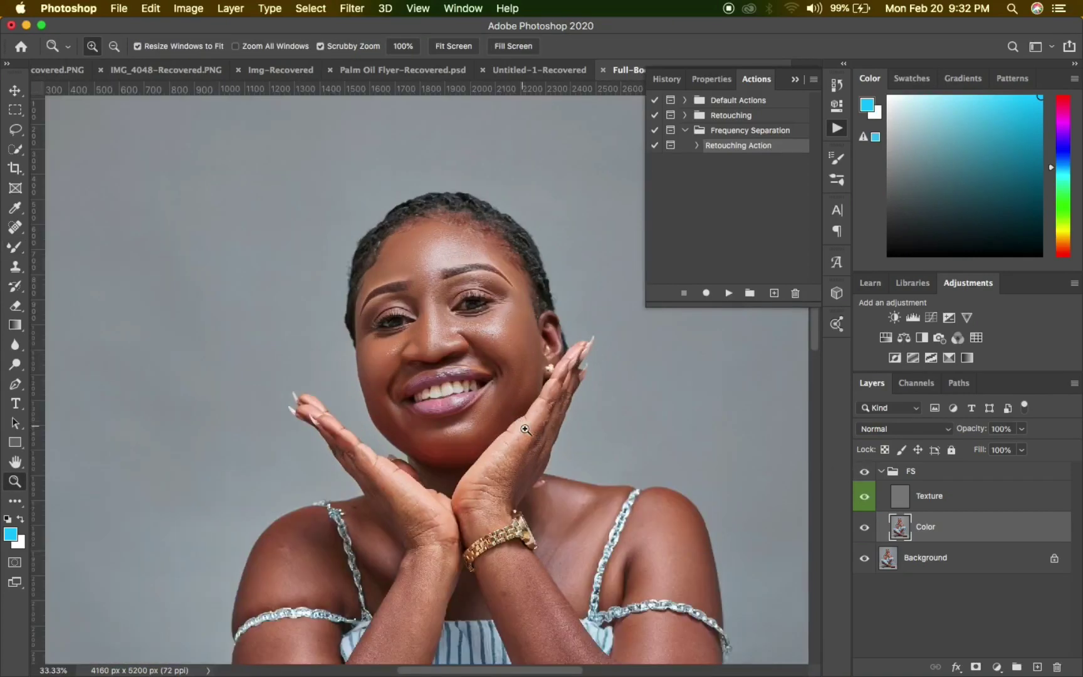
click(511, 413)
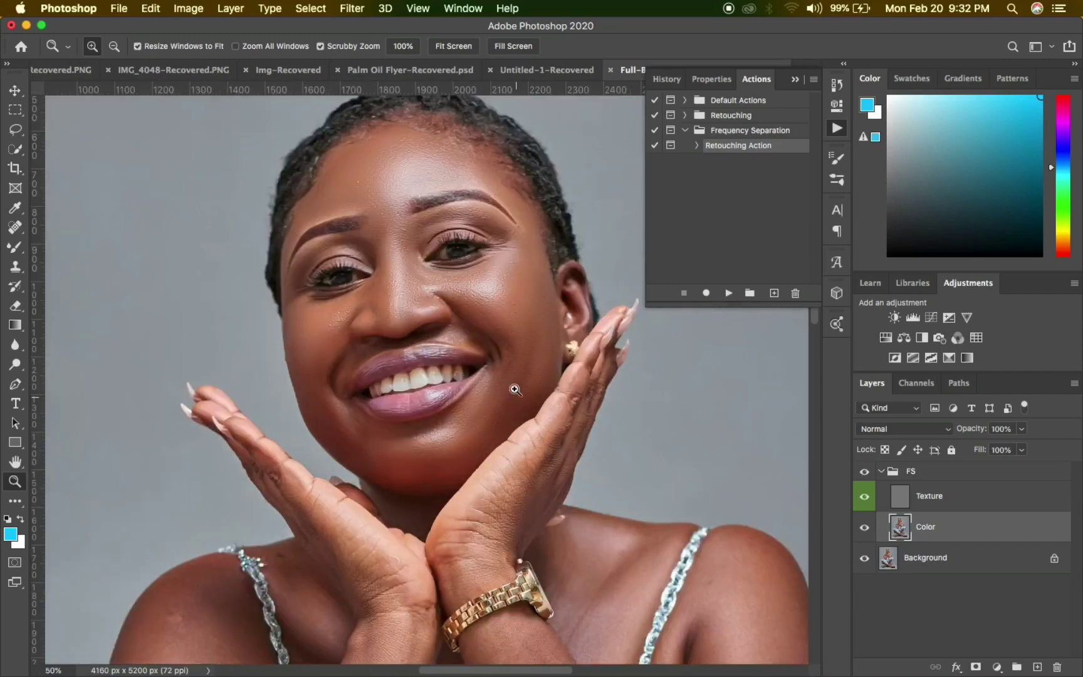
key(b)
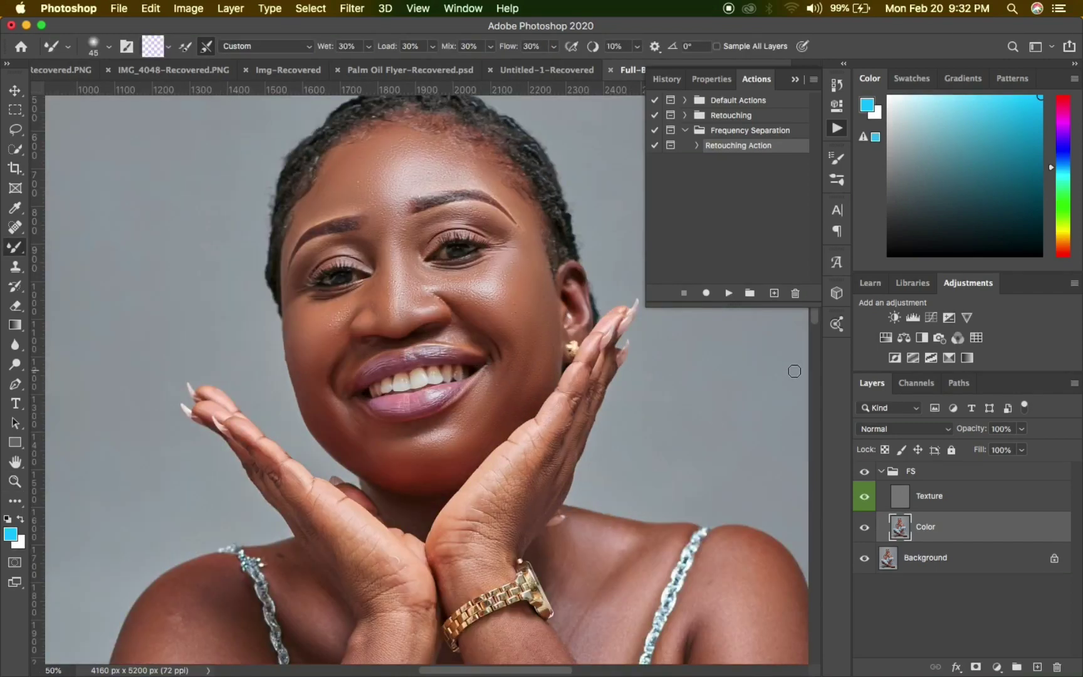
- Scroll down to the shoulders and arms and raise the Mixer Brush size to 150
scroll(794, 372, down, 5)
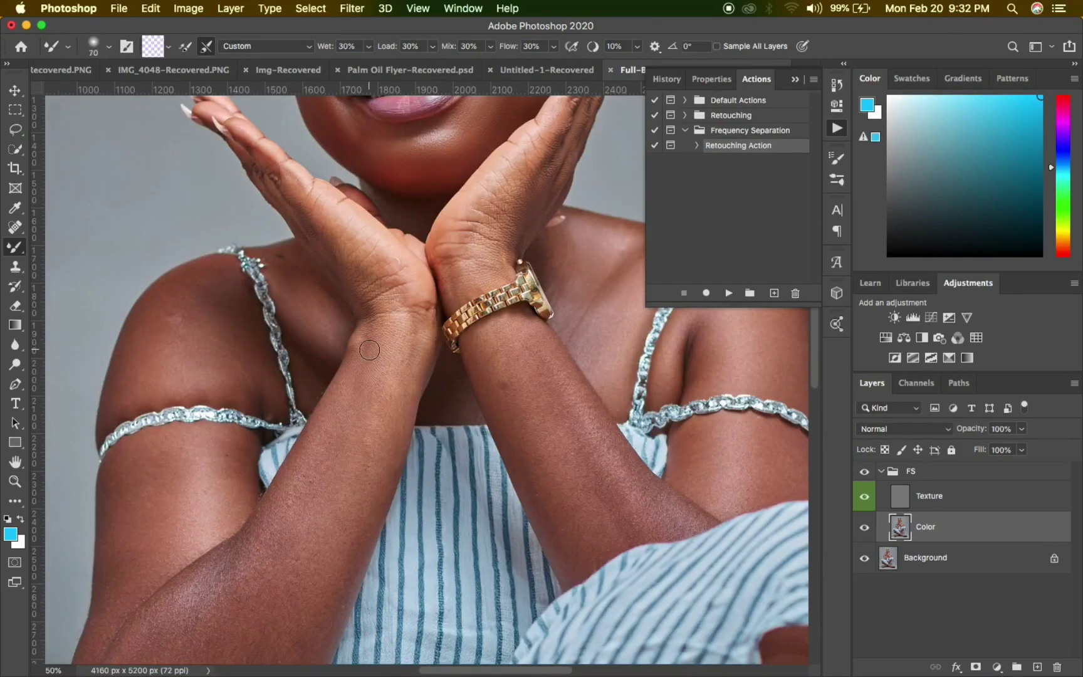
key(bracketright)
key(bracketright)
key(bracketright)
key(bracketright)
key(bracketright)
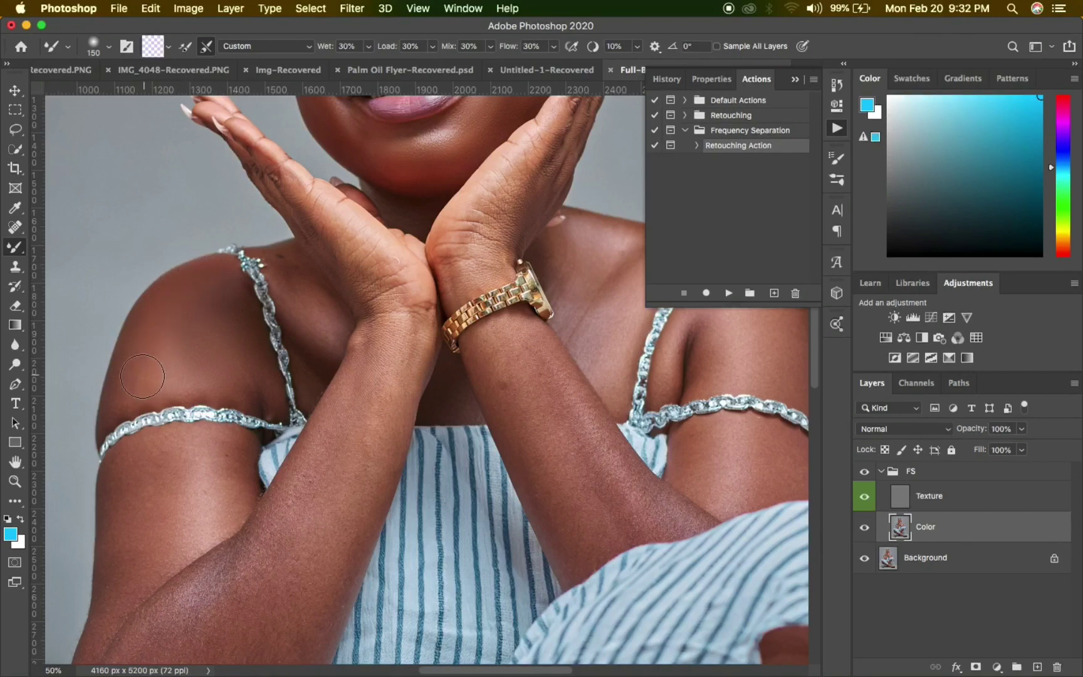
- Blend the skin tone across the shoulder, then settle the Mixer Brush at size 125
mouse_move(155, 379)
mouse_down()
mouse_move(162, 342)
mouse_move(172, 337)
mouse_move(170, 350)
mouse_move(215, 327)
mouse_move(224, 371)
mouse_move(241, 380)
mouse_move(157, 364)
mouse_move(126, 397)
mouse_move(151, 327)
mouse_move(138, 373)
mouse_up()
key(bracketleft)
key(bracketleft)
key(bracketleft)
key(bracketleft)
key(bracketleft)
key(bracketleft)
key(bracketleft)
key(bracketleft)
key(bracketright)
key(bracketright)
key(bracketright)
key(bracketright)
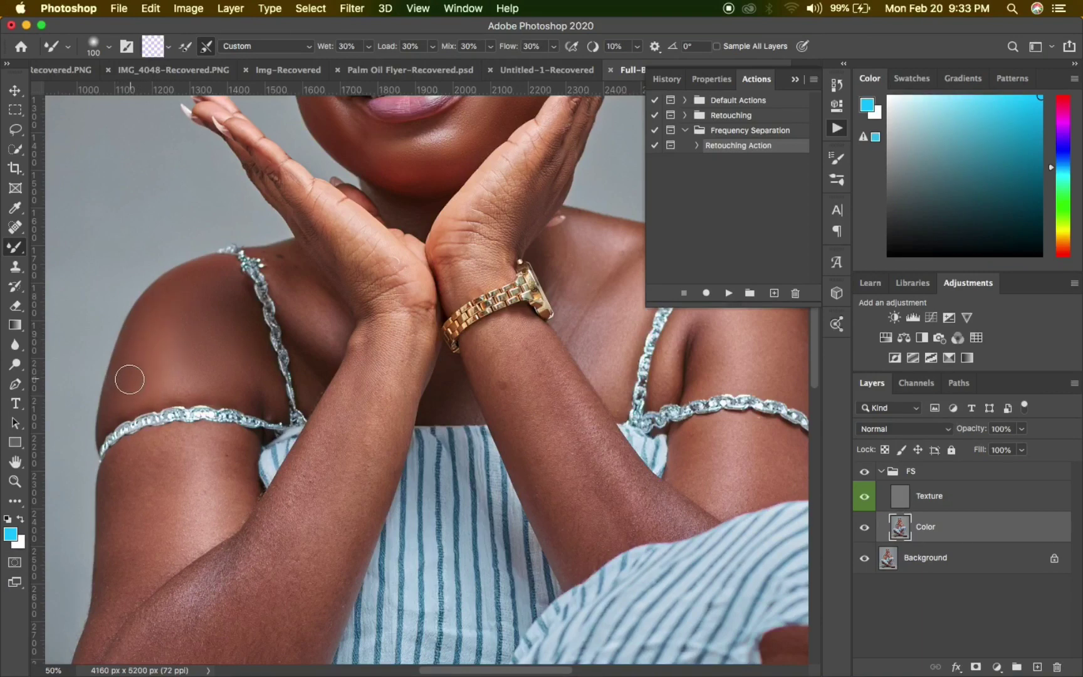
key(bracketleft)
key(bracketleft)
key(bracketleft)
key(bracketleft)
key(bracketright)
- Smooth the upper arm below the armband, undoing the stroke over the dark blemish
mouse_move(149, 490)
mouse_down()
mouse_move(147, 514)
mouse_move(193, 492)
mouse_move(166, 524)
mouse_move(211, 495)
mouse_up()
mouse_move(211, 496)
mouse_down()
mouse_move(96, 549)
mouse_move(83, 536)
mouse_move(156, 487)
mouse_up()
mouse_move(219, 449)
mouse_down()
mouse_move(238, 467)
mouse_move(226, 501)
mouse_up()
key(super+z)
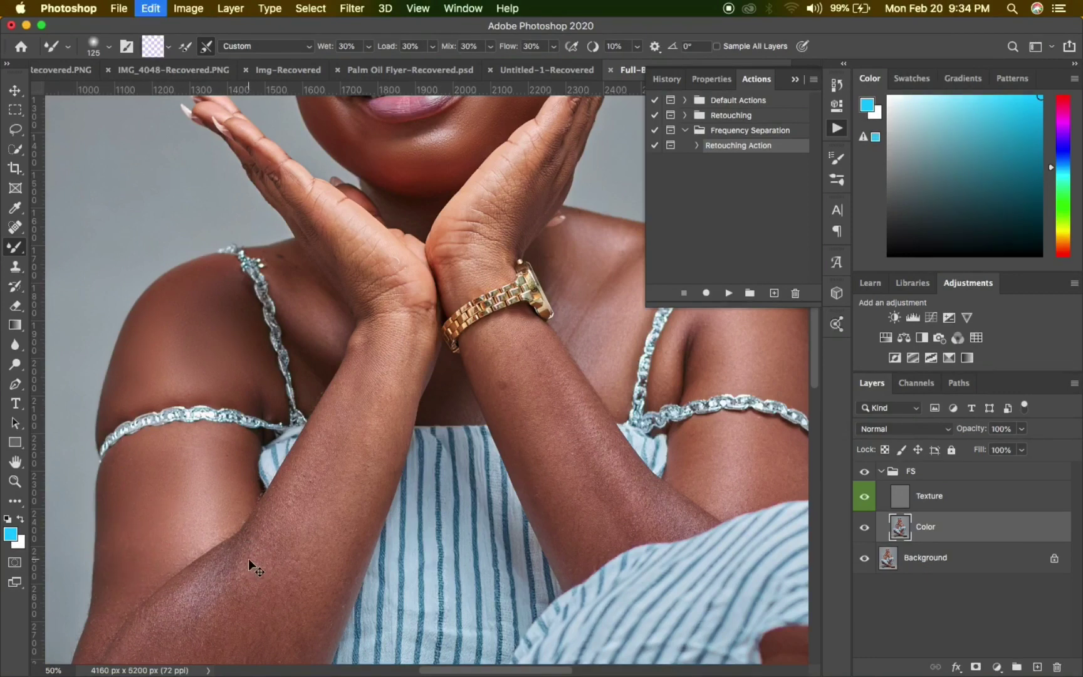
mouse_move(111, 514)
mouse_down()
mouse_move(124, 536)
mouse_move(114, 575)
mouse_move(138, 539)
mouse_up()
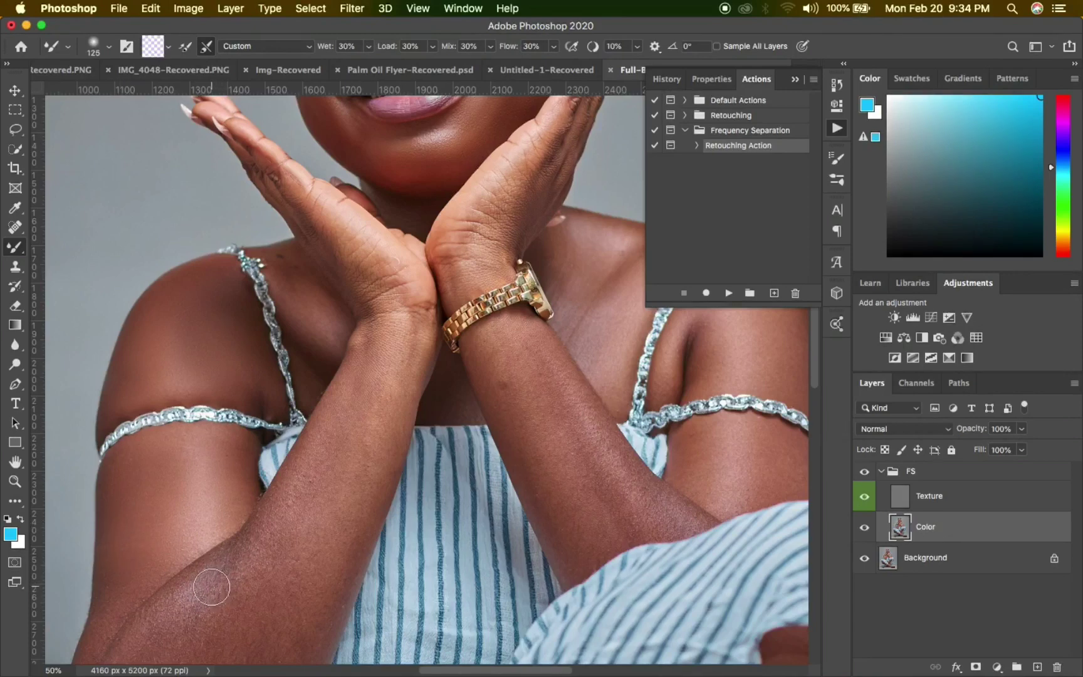
drag(210, 577, 225, 474)
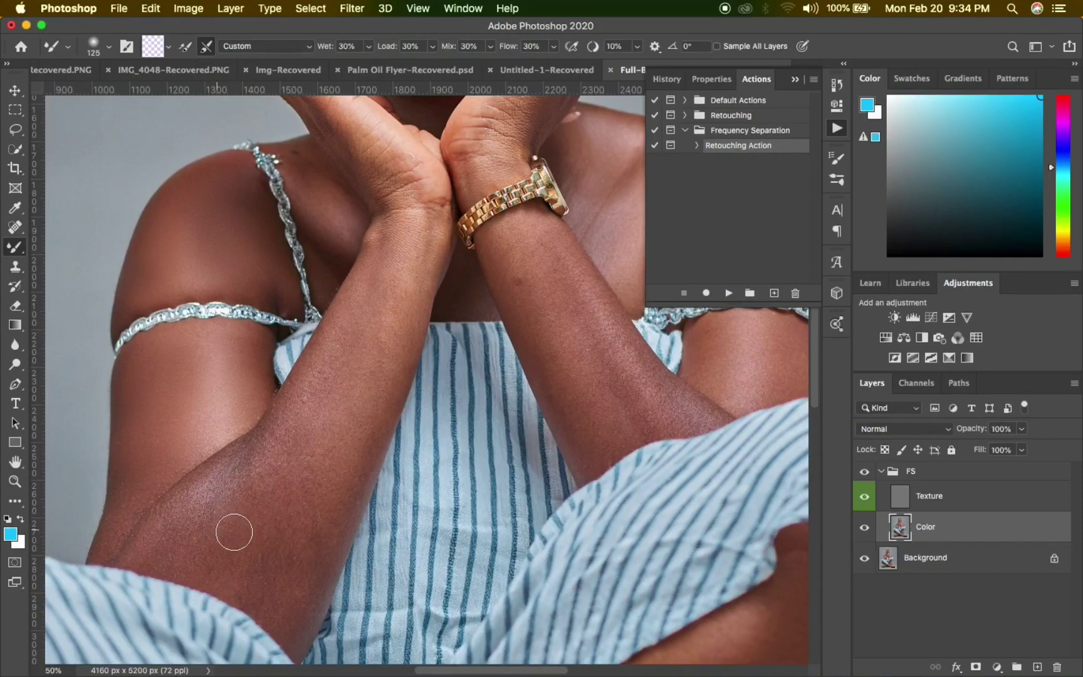
key(bracketleft)
key(bracketleft)
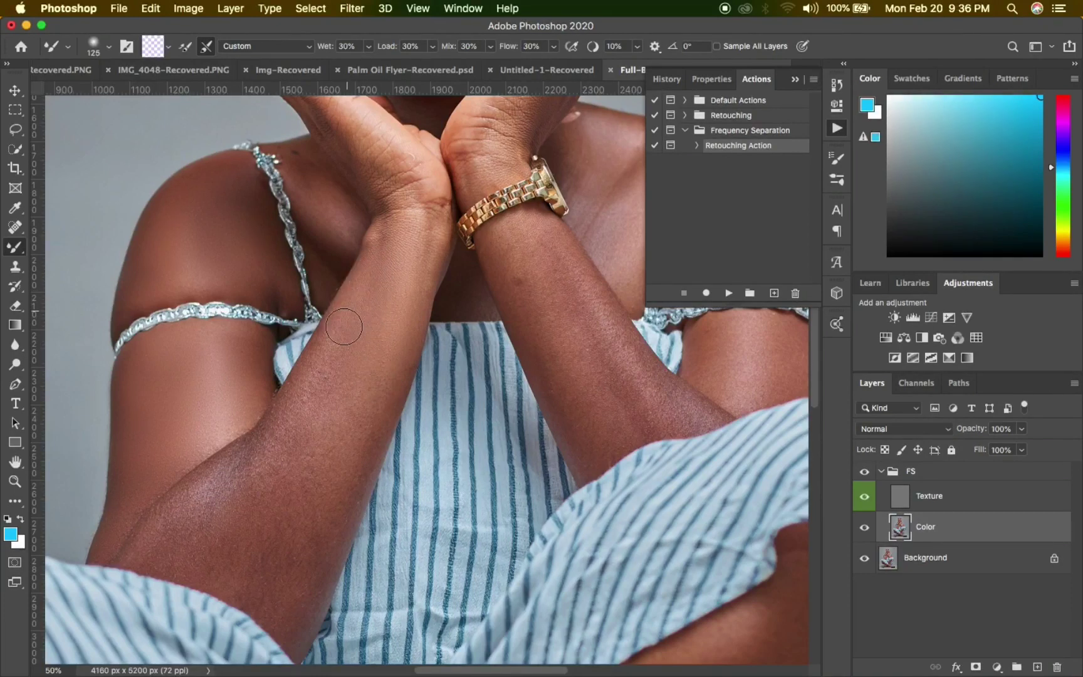
- Blend the uneven skin tone up and down the forearm crossing the chest
mouse_move(350, 307)
mouse_down()
mouse_move(322, 376)
mouse_move(332, 338)
mouse_move(296, 417)
mouse_move(299, 394)
mouse_move(268, 442)
mouse_move(316, 413)
mouse_move(314, 442)
mouse_move(344, 358)
mouse_move(323, 409)
mouse_up()
mouse_move(323, 409)
mouse_down()
mouse_move(320, 491)
mouse_move(338, 464)
mouse_move(355, 464)
mouse_move(365, 420)
mouse_up()
mouse_move(303, 516)
mouse_down()
mouse_move(308, 492)
mouse_move(297, 507)
mouse_move(294, 573)
mouse_move(286, 564)
mouse_move(311, 478)
mouse_move(278, 500)
mouse_move(298, 470)
mouse_move(281, 474)
mouse_move(320, 462)
mouse_move(294, 466)
mouse_move(274, 493)
mouse_move(322, 429)
mouse_move(302, 460)
mouse_up()
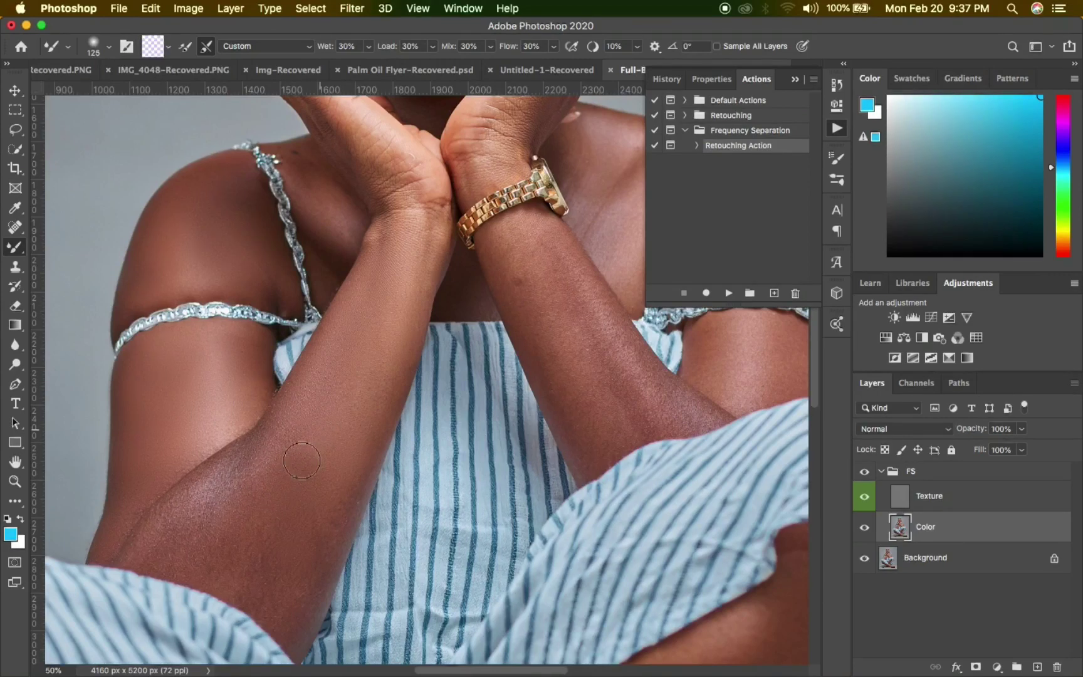
mouse_move(301, 460)
mouse_down()
mouse_move(250, 503)
mouse_move(288, 452)
mouse_move(286, 423)
mouse_move(263, 438)
mouse_move(274, 447)
mouse_move(285, 426)
mouse_move(262, 484)
mouse_move(296, 398)
mouse_move(294, 418)
mouse_move(369, 403)
mouse_move(380, 385)
mouse_move(380, 413)
mouse_move(387, 330)
mouse_move(369, 364)
mouse_up()
mouse_move(370, 364)
mouse_down()
mouse_move(398, 373)
mouse_move(362, 429)
mouse_move(349, 468)
mouse_move(361, 439)
mouse_move(353, 459)
mouse_move(373, 439)
mouse_move(304, 593)
mouse_move(268, 500)
mouse_move(272, 465)
mouse_move(251, 497)
mouse_move(196, 517)
mouse_move(188, 537)
mouse_move(234, 473)
mouse_move(192, 511)
mouse_up()
- Smooth the upper arm crease and lower arm skin down toward the shirt edge
mouse_move(171, 527)
mouse_down()
mouse_move(225, 465)
mouse_move(149, 540)
mouse_move(160, 533)
mouse_move(212, 561)
mouse_move(203, 554)
mouse_move(280, 528)
mouse_move(303, 504)
mouse_move(284, 528)
mouse_up()
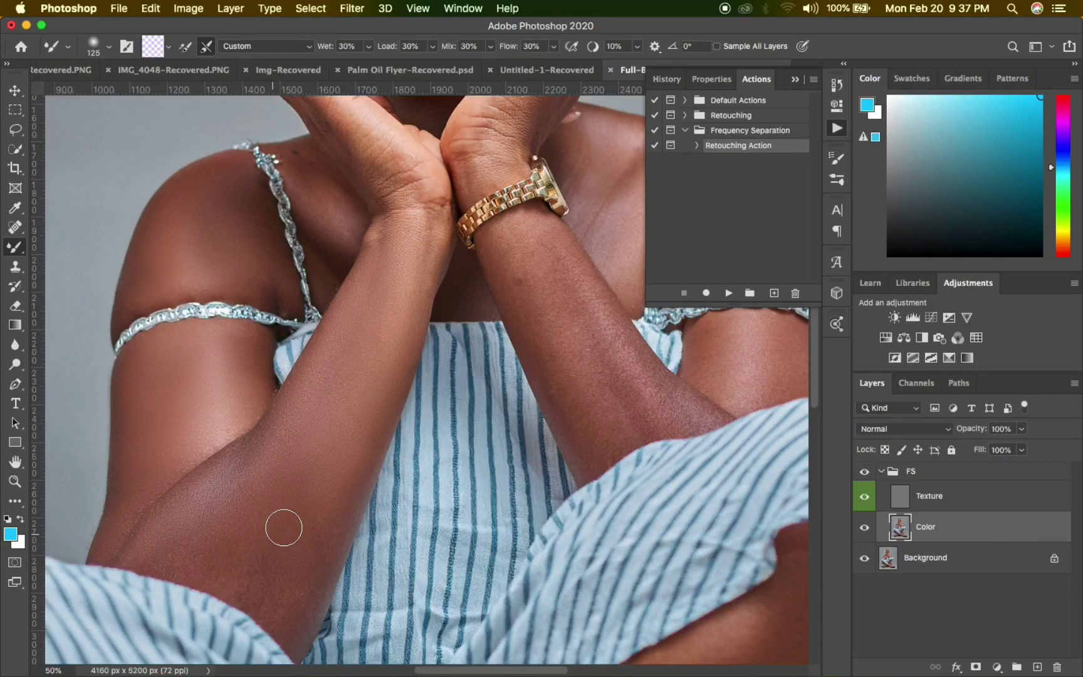
mouse_move(284, 528)
mouse_down()
mouse_move(215, 574)
mouse_move(173, 551)
mouse_move(147, 556)
mouse_move(215, 541)
mouse_move(210, 555)
mouse_move(279, 573)
mouse_move(275, 588)
mouse_move(255, 593)
mouse_move(268, 554)
mouse_up()
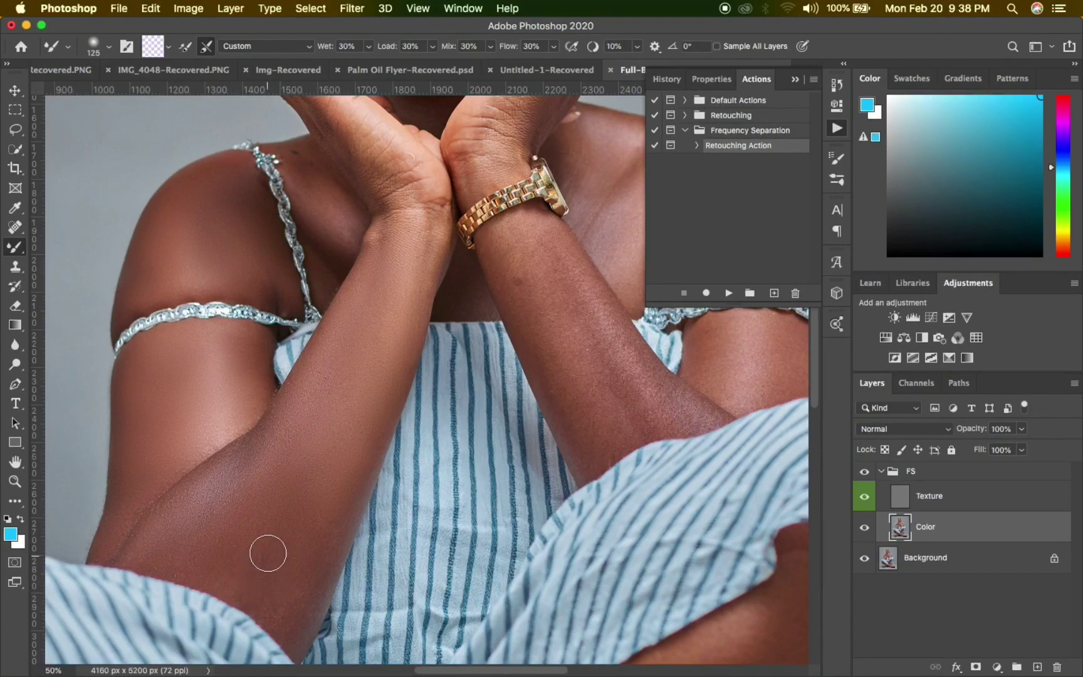
mouse_move(268, 554)
mouse_down()
mouse_move(298, 626)
mouse_move(268, 584)
mouse_move(271, 602)
mouse_move(279, 569)
mouse_move(244, 591)
mouse_move(313, 509)
mouse_move(309, 516)
mouse_move(333, 507)
mouse_move(338, 537)
mouse_move(295, 634)
mouse_move(276, 608)
mouse_up()
mouse_move(276, 607)
mouse_down()
mouse_move(317, 571)
mouse_move(310, 584)
mouse_up()
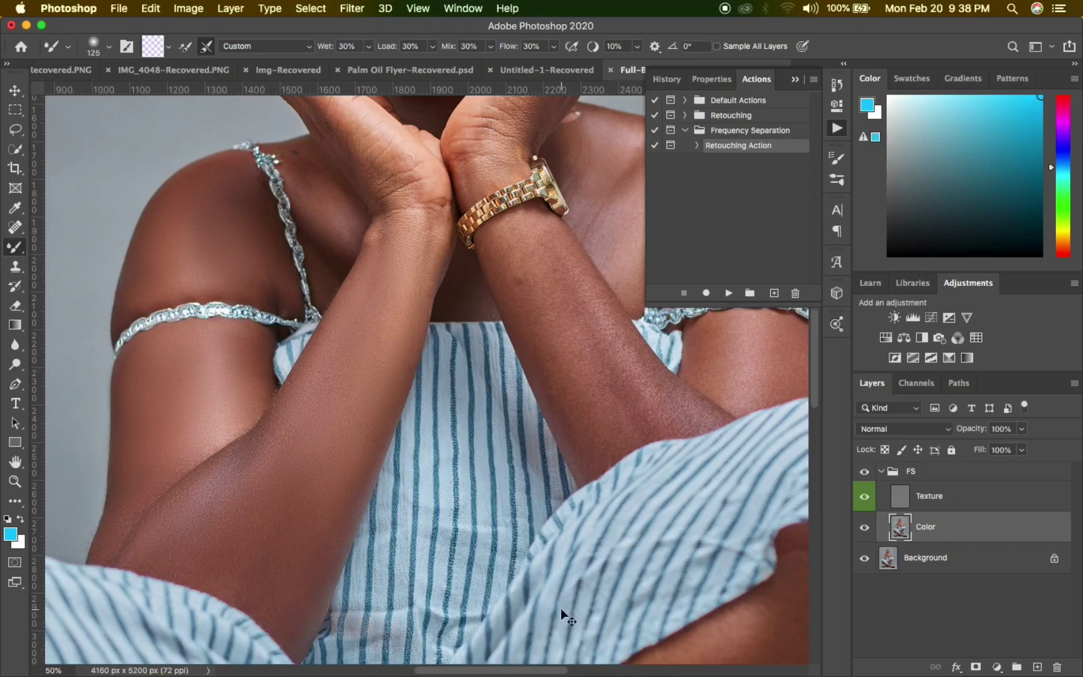
- Undo the stroke that spilled onto the shirt, shrink the Mixer Brush, and scroll up to the hands
key(super+z)
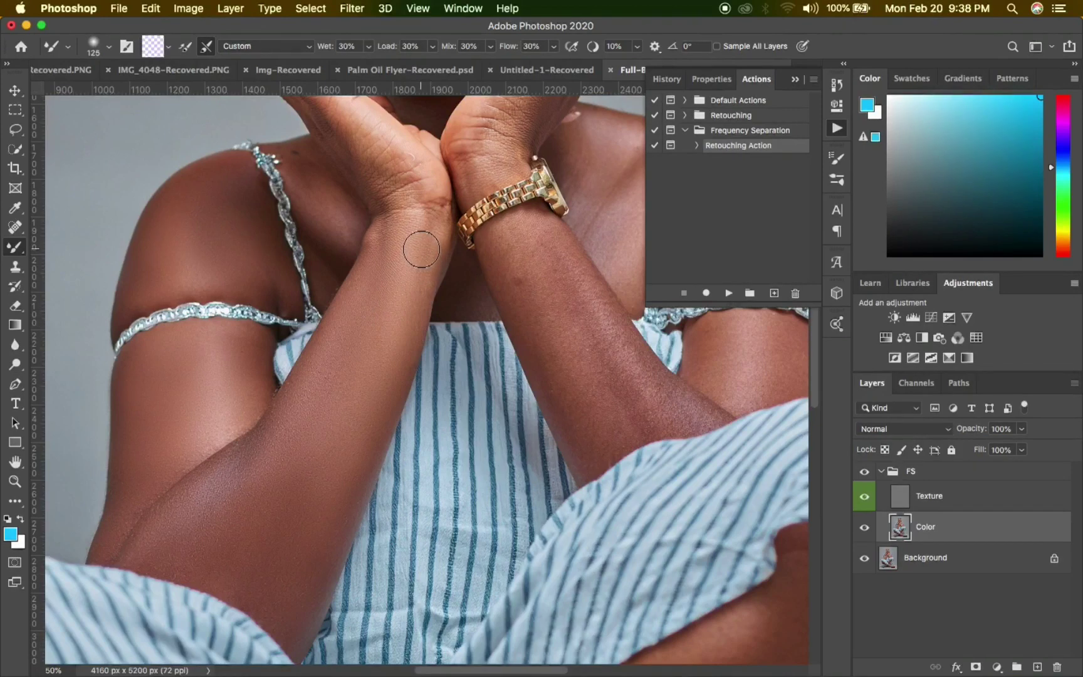
key(bracketleft)
key(bracketleft)
key(bracketleft)
key(bracketleft)
key(bracketleft)
key(bracketleft)
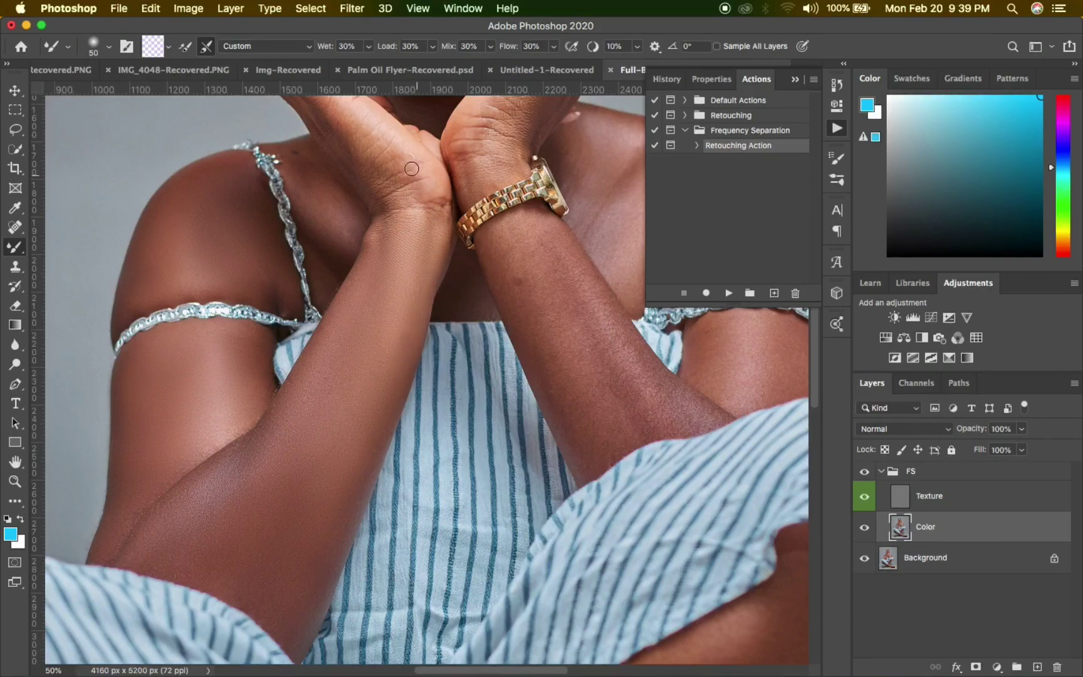
scroll(395, 180, up, 5)
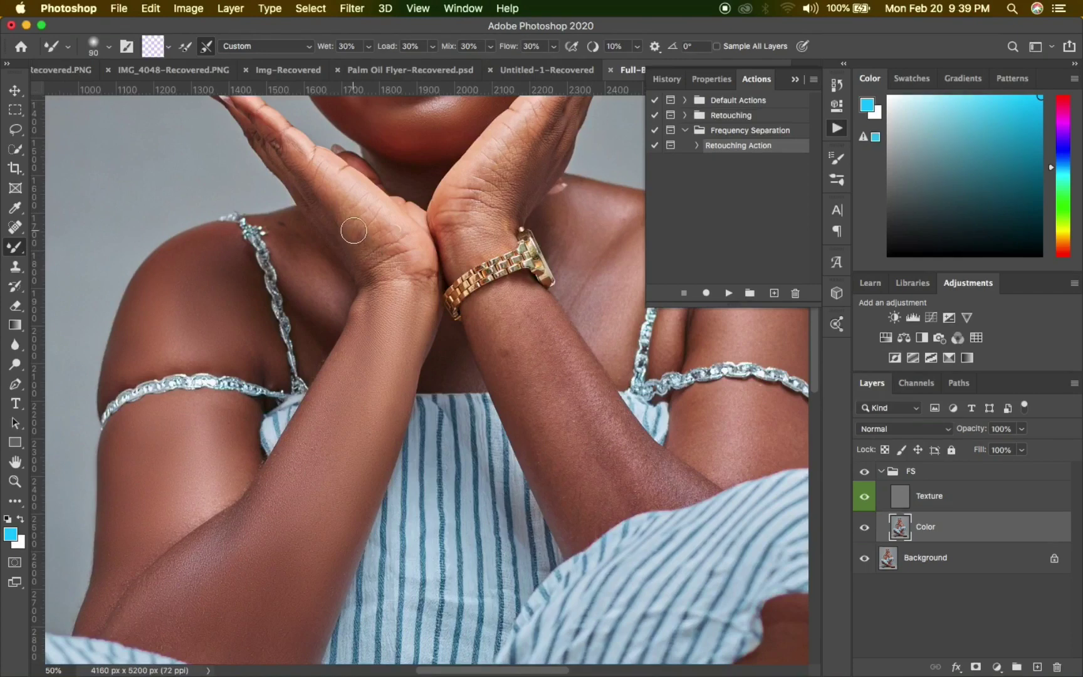
- Enlarge the brush and smooth the hand skin over the wrist crease toward the fingers
key(bracketright)
key(bracketright)
key(bracketright)
mouse_move(378, 250)
mouse_down()
mouse_move(356, 231)
mouse_move(316, 186)
mouse_move(337, 203)
mouse_move(339, 189)
mouse_move(365, 219)
mouse_up()
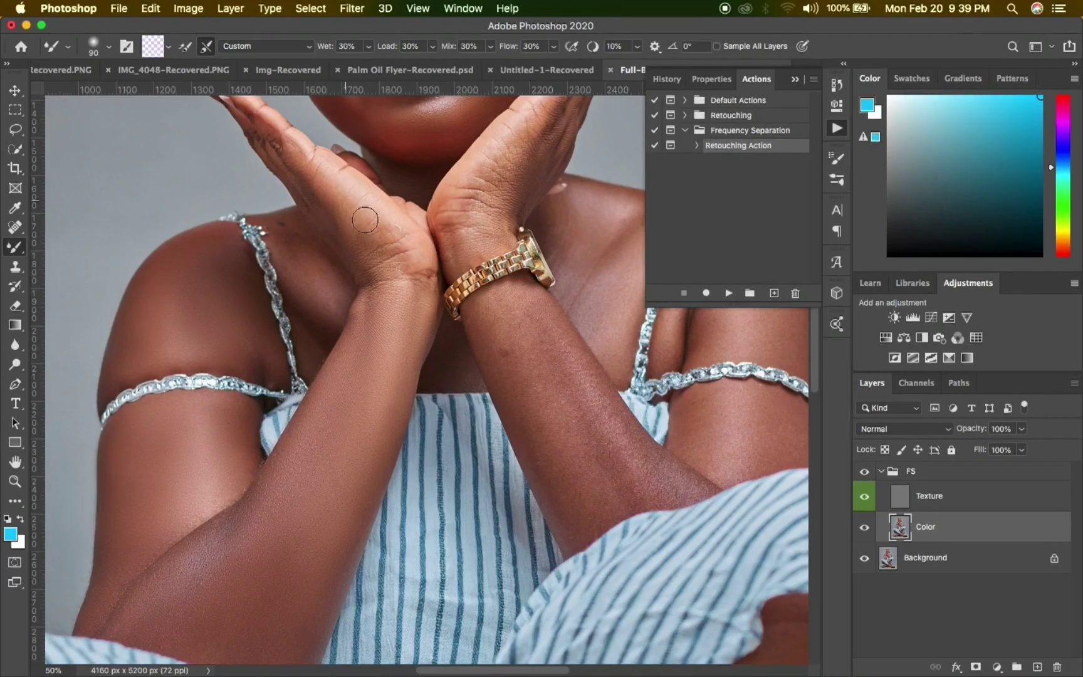
drag(365, 220, 415, 280)
drag(343, 236, 302, 184)
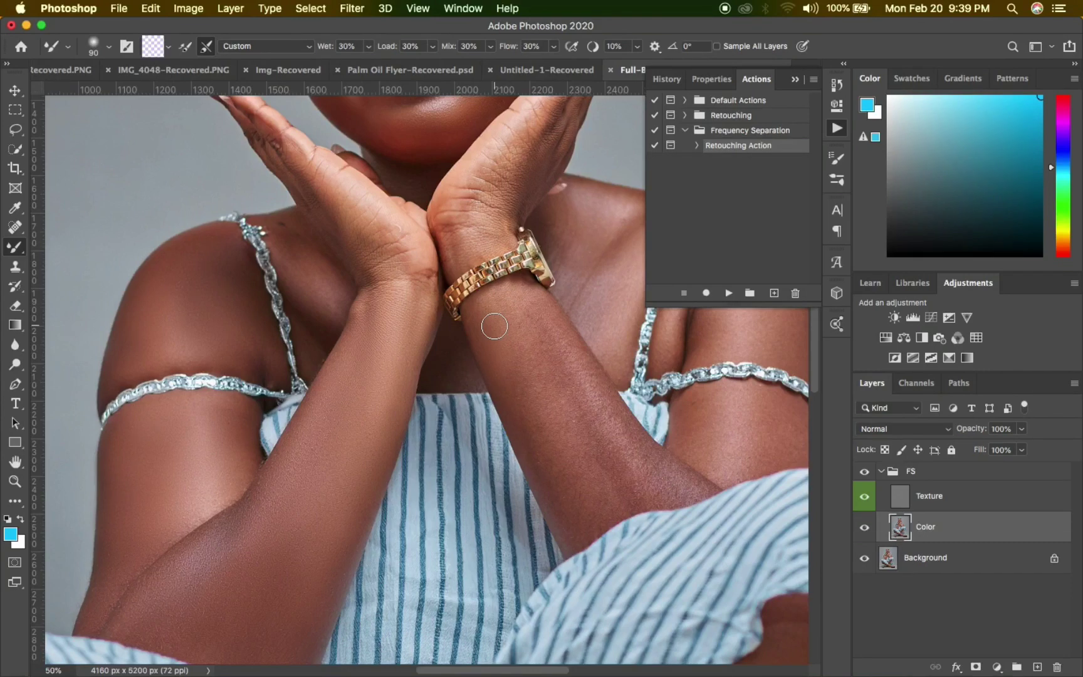
- Blend the forearm skin below the watch, around the elbow and over the wrist
key(bracketright)
key(bracketright)
key(bracketright)
mouse_move(514, 383)
mouse_down()
mouse_move(553, 452)
mouse_move(554, 463)
mouse_move(542, 449)
mouse_move(540, 459)
mouse_move(573, 518)
mouse_move(576, 395)
mouse_move(533, 314)
mouse_move(530, 330)
mouse_up()
mouse_move(532, 345)
mouse_down()
mouse_move(519, 334)
mouse_move(547, 353)
mouse_move(547, 363)
mouse_move(536, 349)
mouse_move(567, 430)
mouse_up()
mouse_move(572, 452)
mouse_down()
mouse_move(594, 514)
mouse_move(608, 468)
mouse_move(583, 361)
mouse_move(566, 354)
mouse_move(590, 408)
mouse_move(657, 486)
mouse_move(636, 488)
mouse_move(659, 487)
mouse_move(626, 444)
mouse_up()
mouse_move(517, 299)
mouse_down()
mouse_move(526, 310)
mouse_move(500, 310)
mouse_move(530, 310)
mouse_move(561, 360)
mouse_move(604, 395)
mouse_move(622, 450)
mouse_move(672, 488)
mouse_move(689, 484)
mouse_move(684, 469)
mouse_up()
key(bracketleft)
key(bracketleft)
key(bracketleft)
mouse_move(699, 488)
mouse_down()
mouse_move(664, 461)
mouse_move(693, 488)
mouse_move(646, 491)
mouse_move(586, 521)
mouse_move(582, 537)
mouse_move(613, 517)
mouse_move(569, 521)
mouse_move(570, 538)
mouse_move(565, 499)
mouse_move(642, 479)
mouse_move(668, 489)
mouse_move(617, 504)
mouse_move(613, 467)
mouse_up()
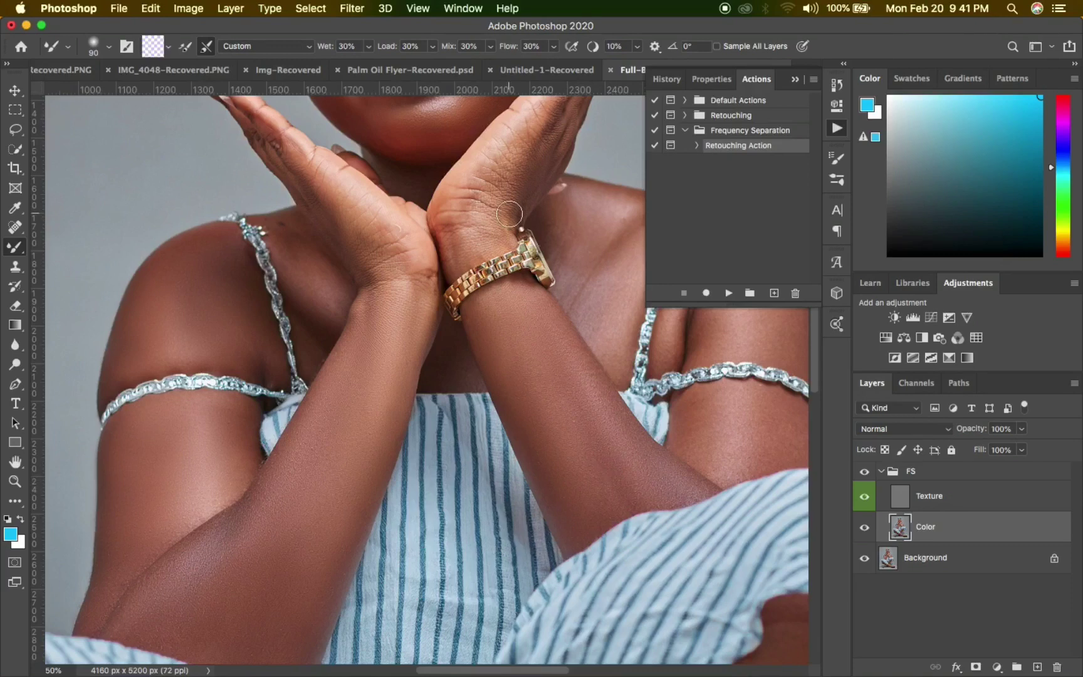
mouse_move(515, 211)
mouse_down()
mouse_move(508, 182)
mouse_move(497, 193)
mouse_move(519, 157)
mouse_move(481, 240)
mouse_move(495, 231)
mouse_move(499, 240)
mouse_up()
- Blend the armpit crease skin with a resized brush and make the FS group visible again
mouse_move(518, 164)
mouse_down()
mouse_move(474, 251)
mouse_move(376, 307)
mouse_move(386, 326)
mouse_up()
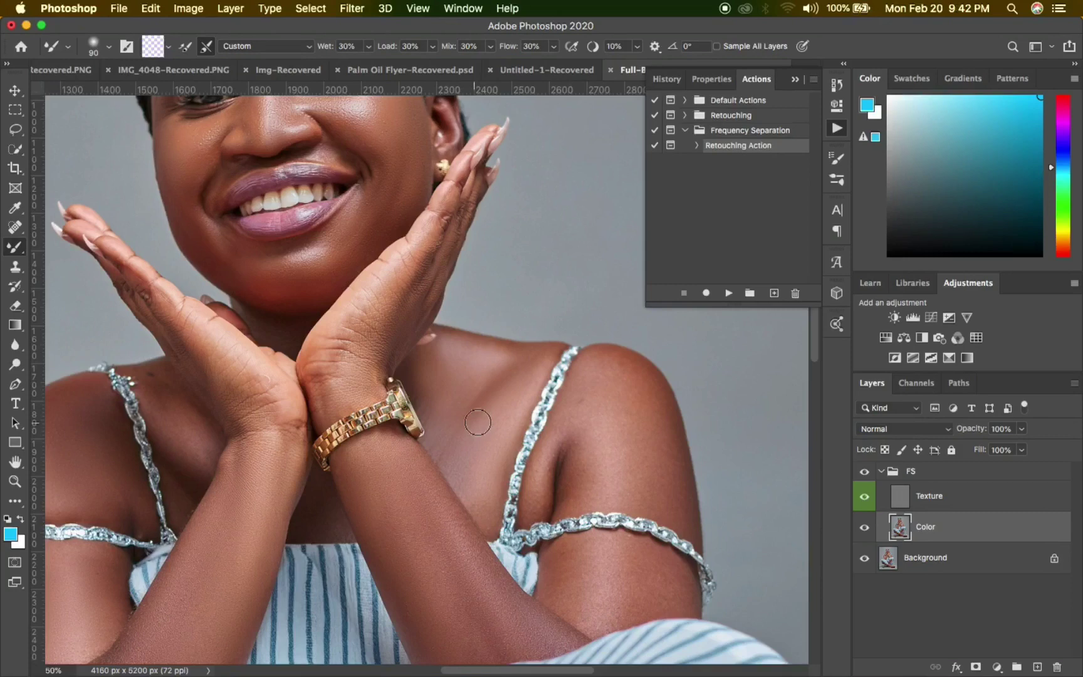
key(bracketright)
key(bracketright)
key(bracketright)
key(bracketright)
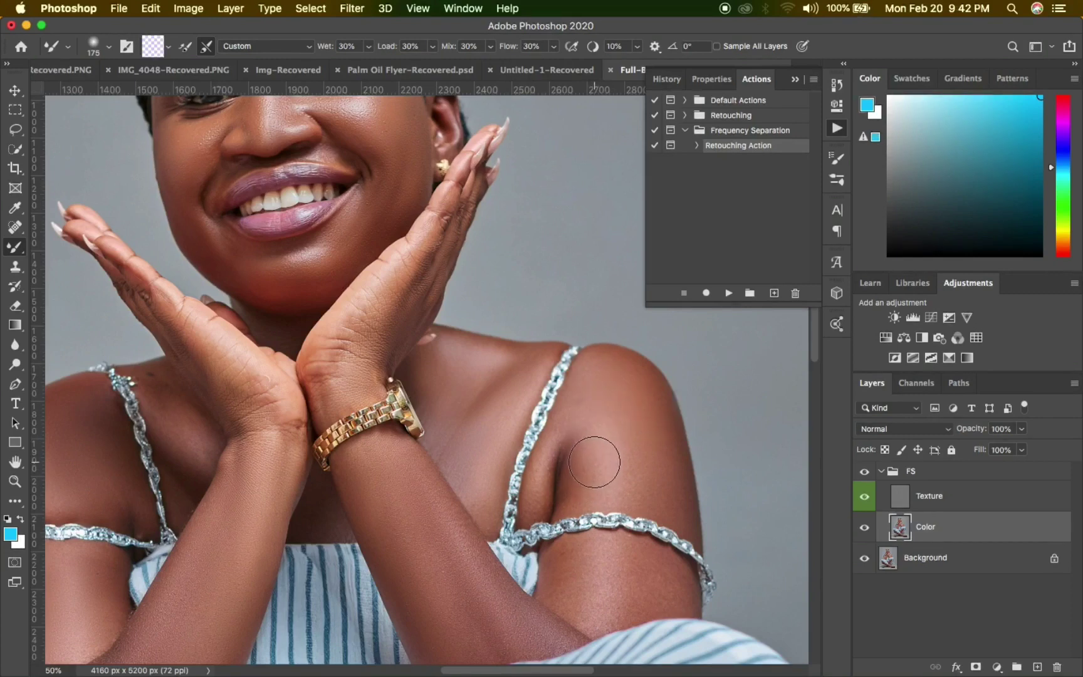
key(bracketleft)
key(bracketleft)
key(bracketleft)
key(bracketleft)
drag(548, 473, 544, 488)
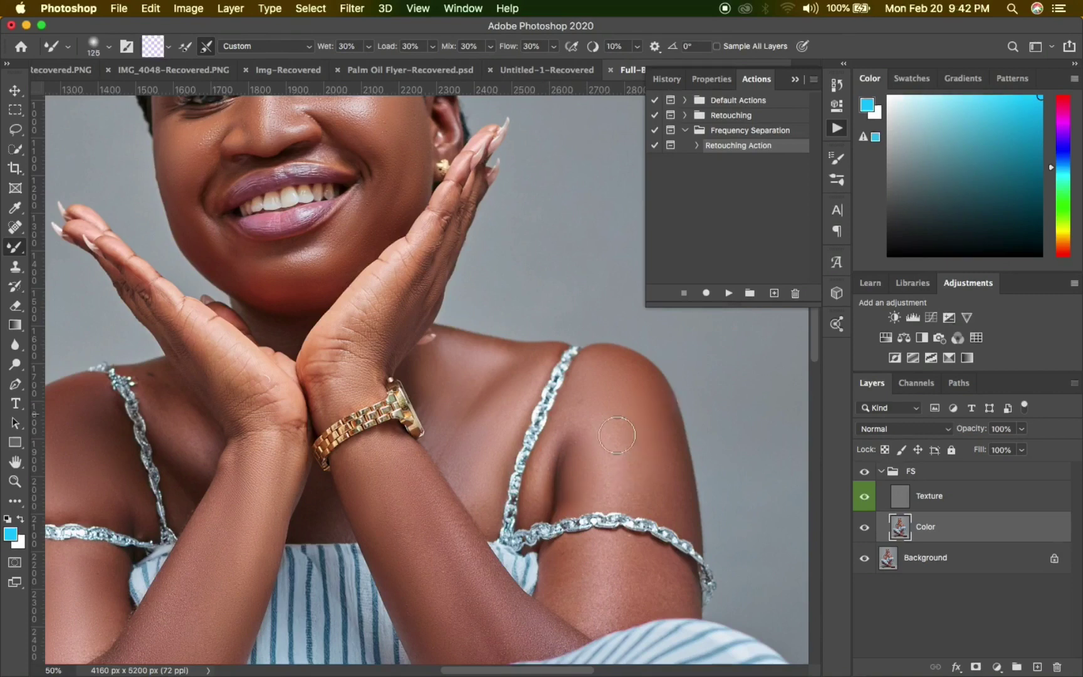
key(bracketright)
key(bracketright)
key(bracketright)
key(bracketleft)
key(bracketleft)
key(bracketleft)
key(bracketleft)
key(bracketleft)
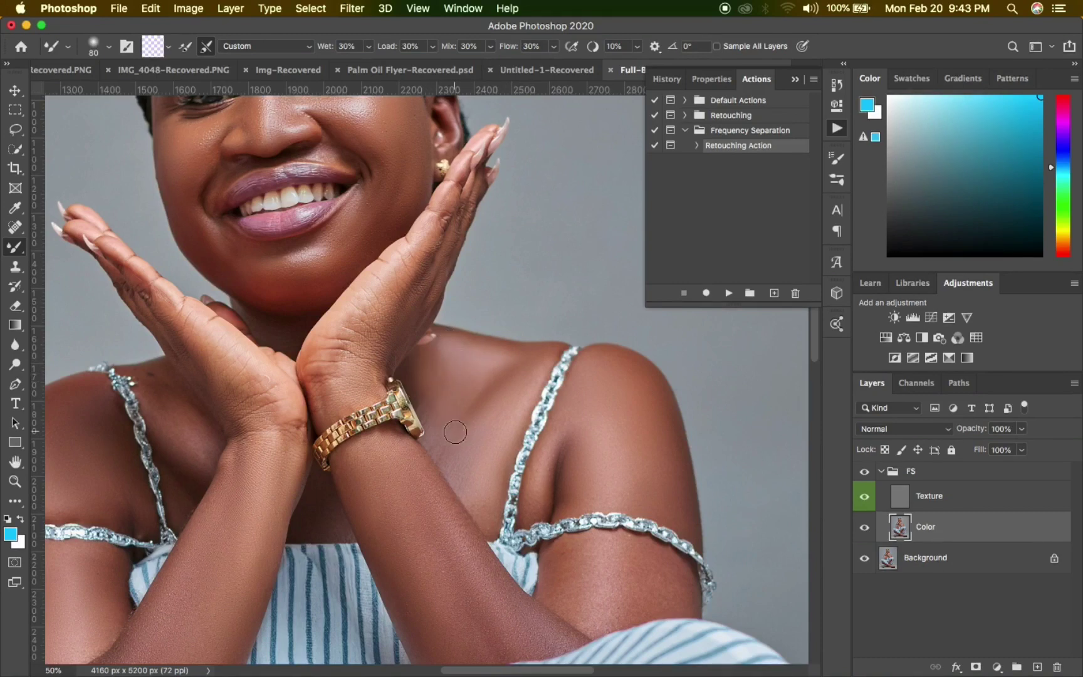
click(865, 473)
- Smooth the upper-arm skin near the strap and armpit, then pan down to the forearm
scroll(565, 410, down, 5)
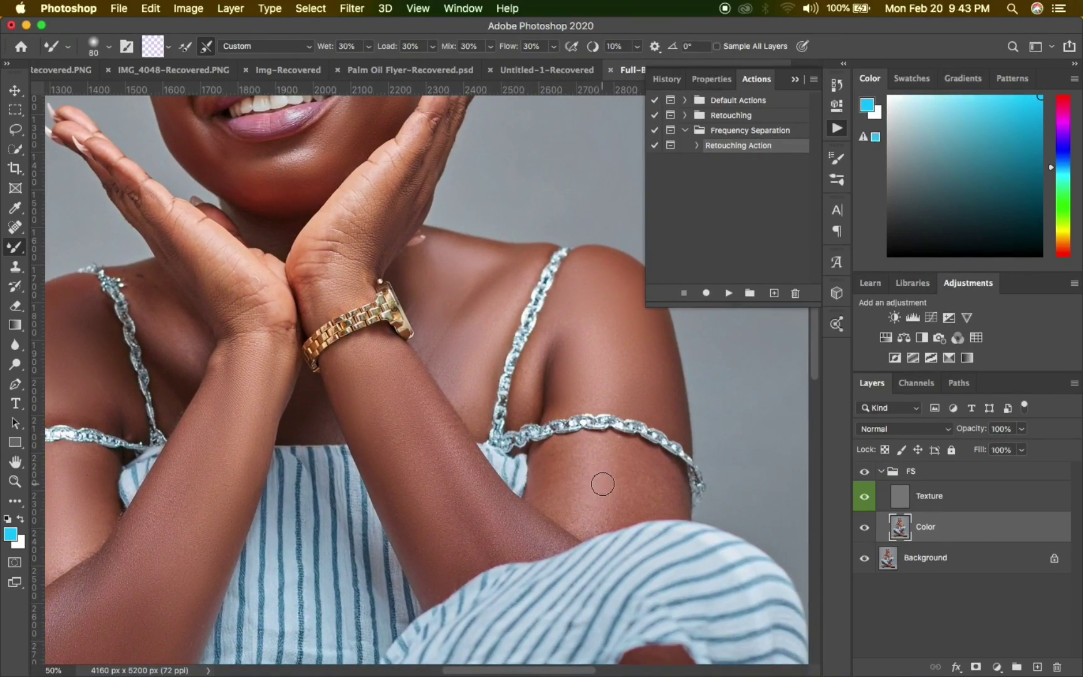
key(bracketright)
key(bracketright)
key(bracketright)
mouse_move(619, 484)
mouse_down()
mouse_move(617, 511)
mouse_move(664, 482)
mouse_move(639, 457)
mouse_move(612, 452)
mouse_move(677, 493)
mouse_move(672, 482)
mouse_move(648, 498)
mouse_move(599, 500)
mouse_move(576, 482)
mouse_move(571, 501)
mouse_move(568, 488)
mouse_move(545, 492)
mouse_move(543, 473)
mouse_move(574, 461)
mouse_move(550, 461)
mouse_move(576, 453)
mouse_move(598, 453)
mouse_move(583, 484)
mouse_move(586, 498)
mouse_move(595, 454)
mouse_move(593, 514)
mouse_move(629, 511)
mouse_move(548, 488)
mouse_up()
key(bracketleft)
key(bracketleft)
key(bracketleft)
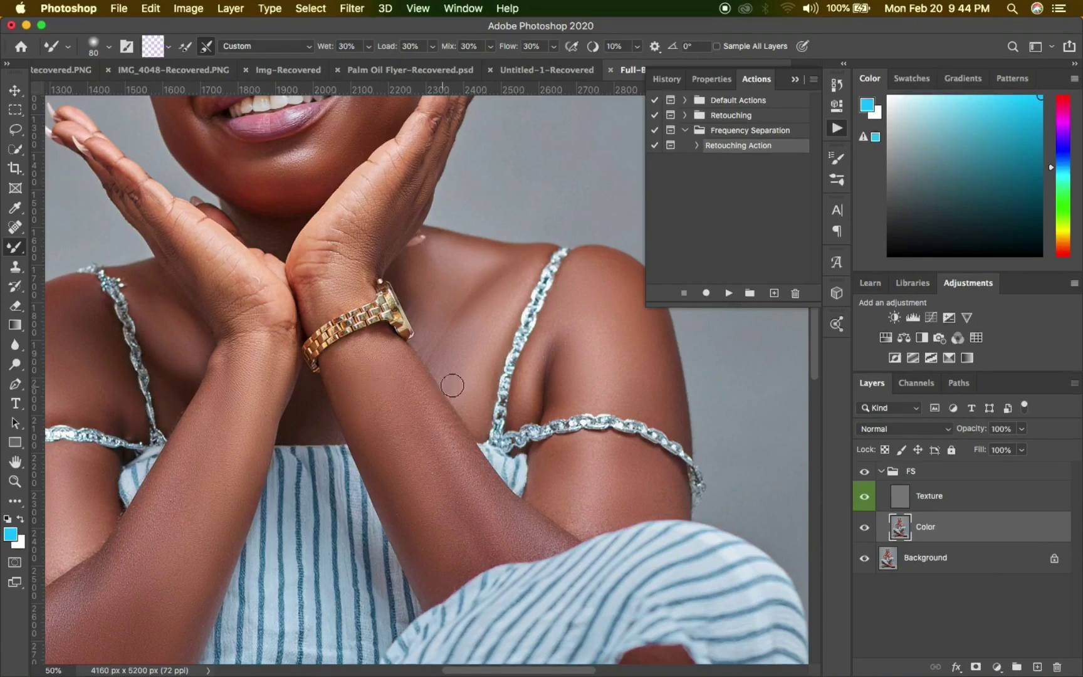
key(space)
drag(670, 469, 627, 345)
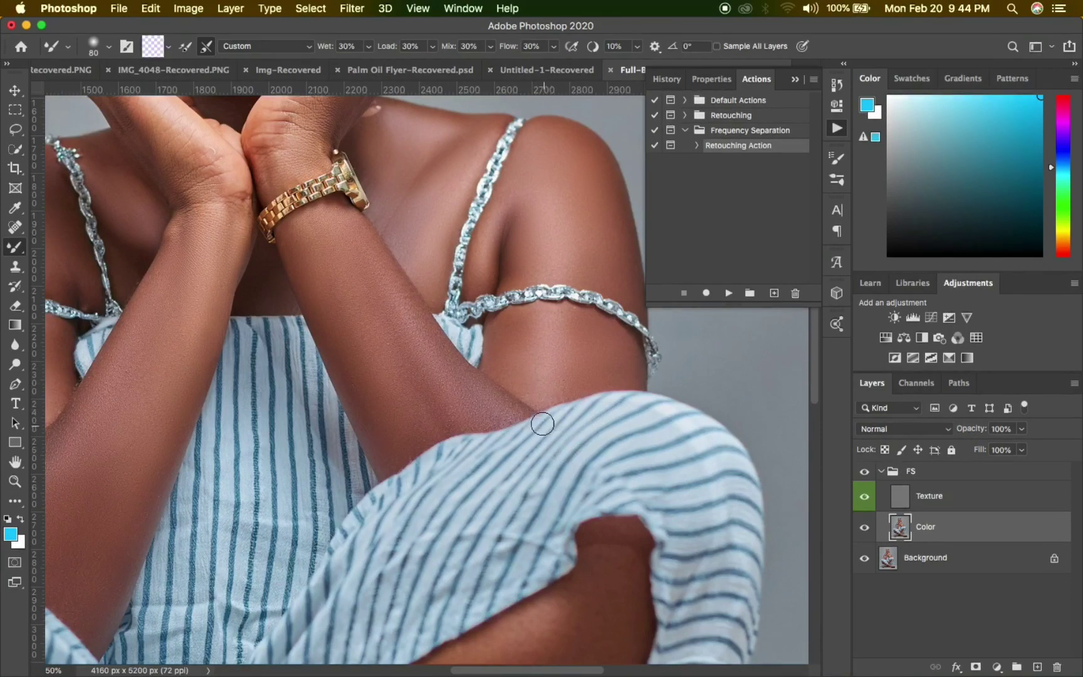
drag(502, 493, 532, 263)
drag(503, 460, 381, 358)
- Enlarge the Mixer Brush to 200 and blend the top of the forearm over the striped dress
scroll(381, 359, right, 5)
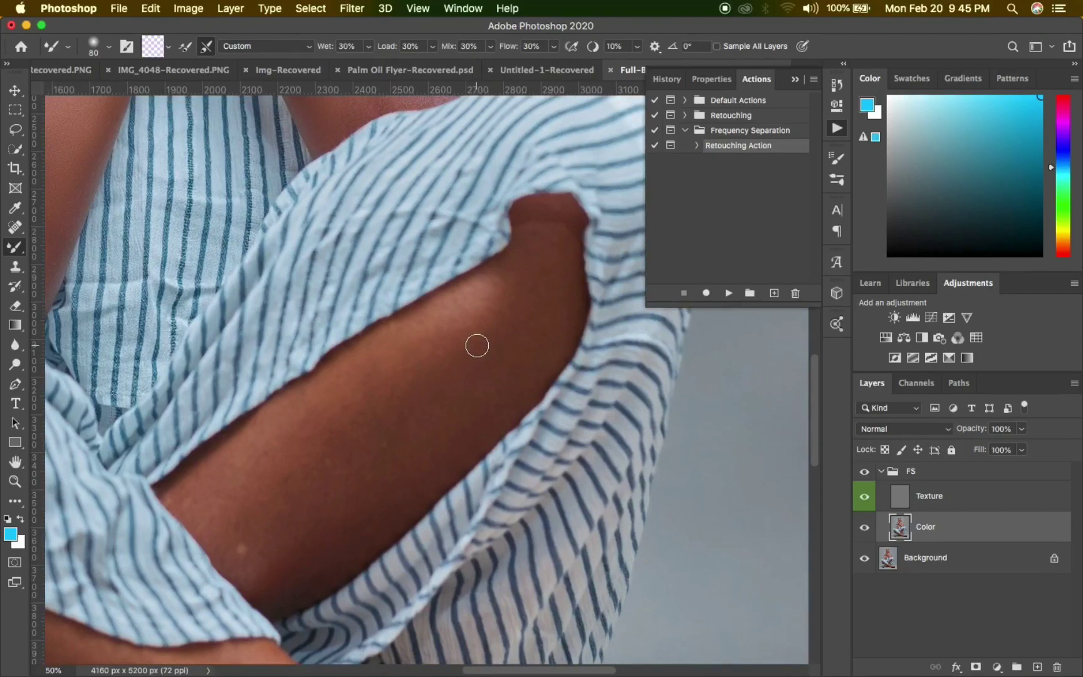
key(bracketright)
key(bracketright)
key(bracketright)
key(bracketright)
key(bracketright)
key(bracketright)
mouse_move(544, 243)
mouse_down()
mouse_move(544, 213)
mouse_move(554, 214)
mouse_move(535, 218)
mouse_move(558, 217)
mouse_move(563, 231)
mouse_move(541, 333)
mouse_up()
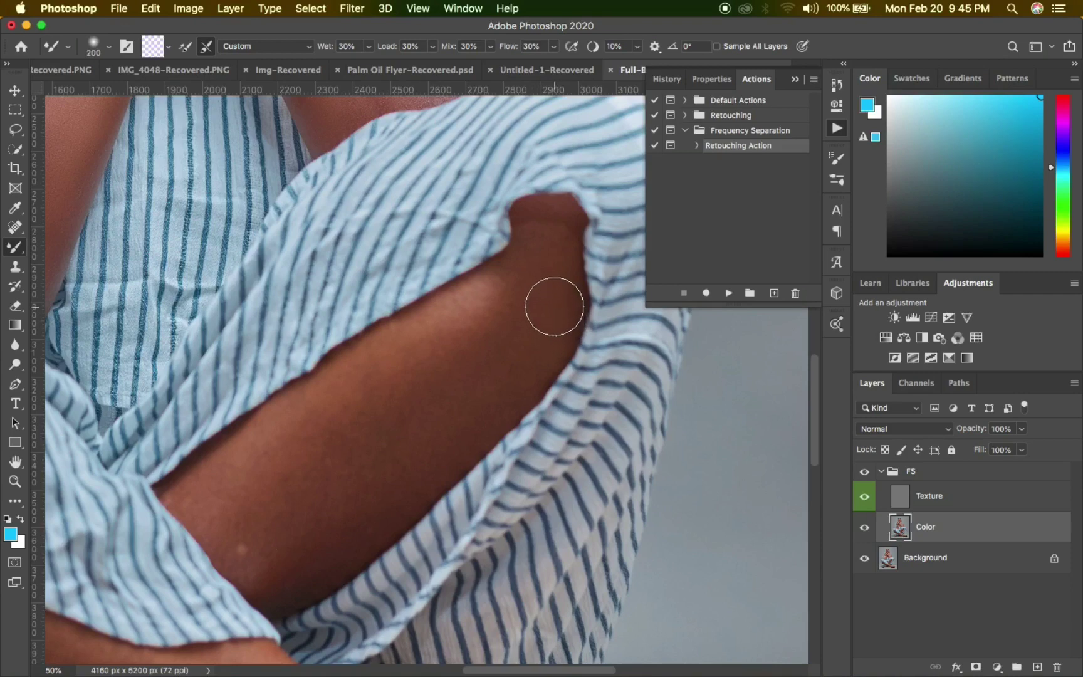
key(bracketright)
key(bracketright)
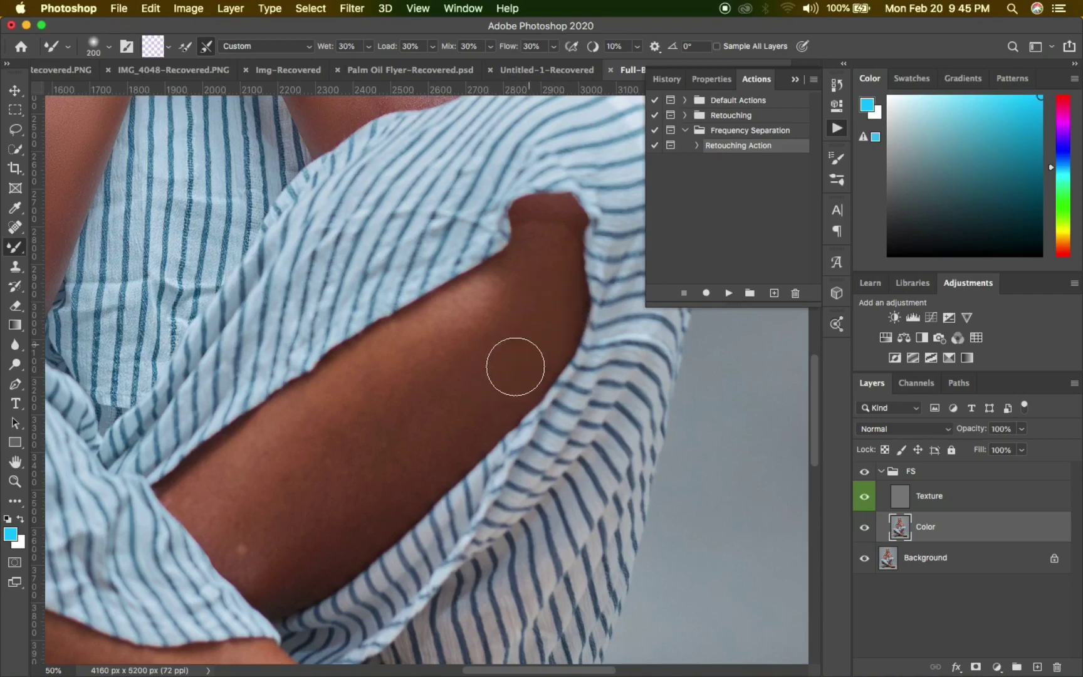
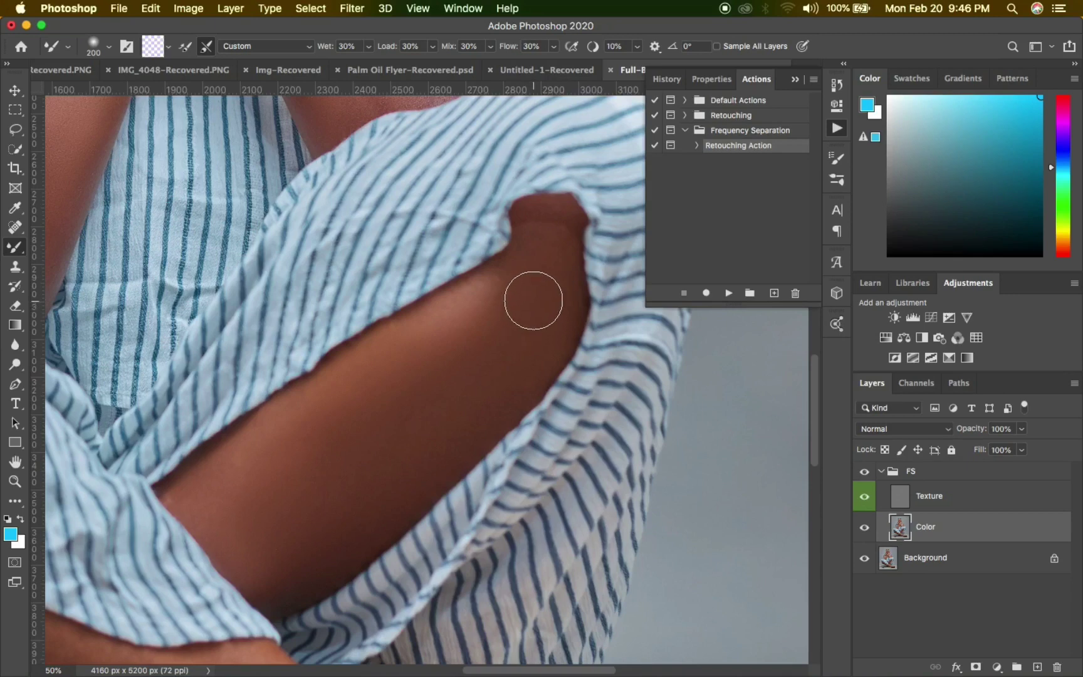
- Pan down to the foot and blend the toe skin colour with a smaller Mixer Brush
key(space)
scroll(435, 301, down, 10)
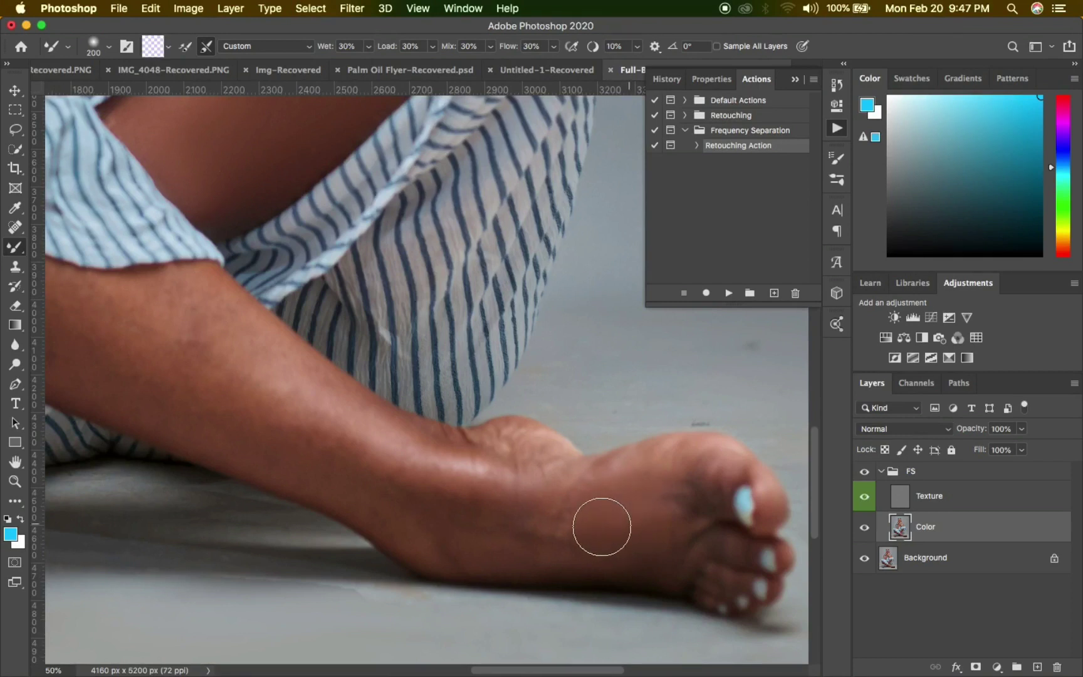
key(bracketleft)
key(bracketleft)
key(bracketleft)
key(bracketleft)
key(bracketleft)
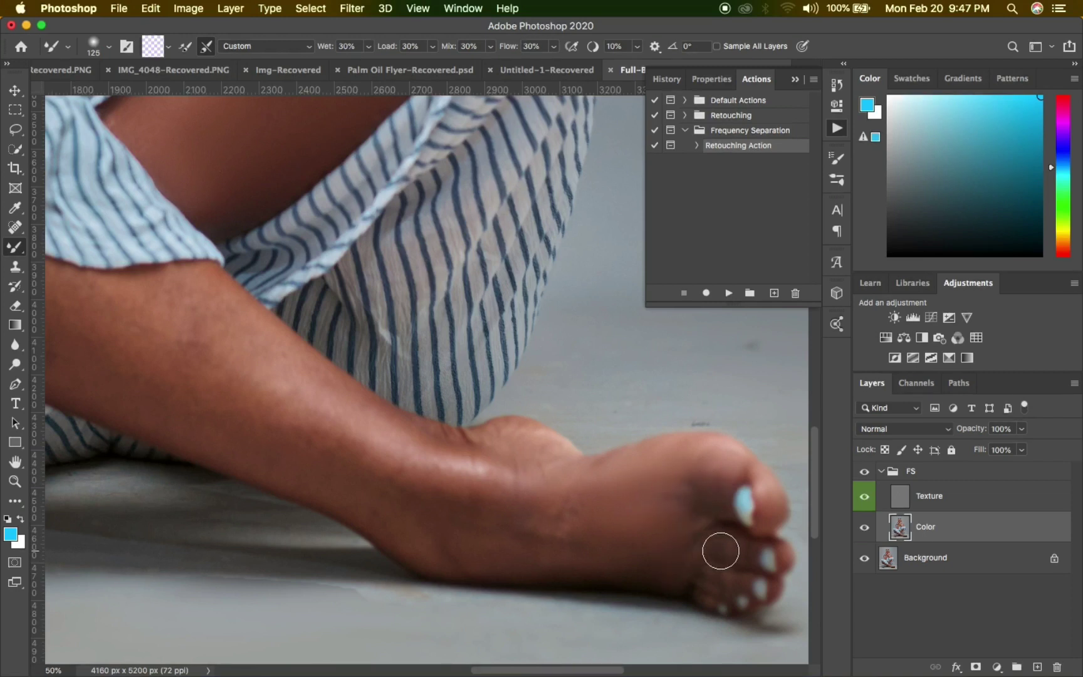
mouse_move(721, 552)
mouse_down()
mouse_move(692, 589)
mouse_move(704, 595)
mouse_move(673, 569)
mouse_move(617, 574)
mouse_move(663, 554)
mouse_move(616, 556)
mouse_move(696, 563)
mouse_move(649, 566)
mouse_move(534, 537)
mouse_move(594, 519)
mouse_move(601, 531)
mouse_move(524, 533)
mouse_move(610, 543)
mouse_move(533, 538)
mouse_move(519, 518)
mouse_move(558, 493)
mouse_move(580, 503)
mouse_move(509, 496)
mouse_up()
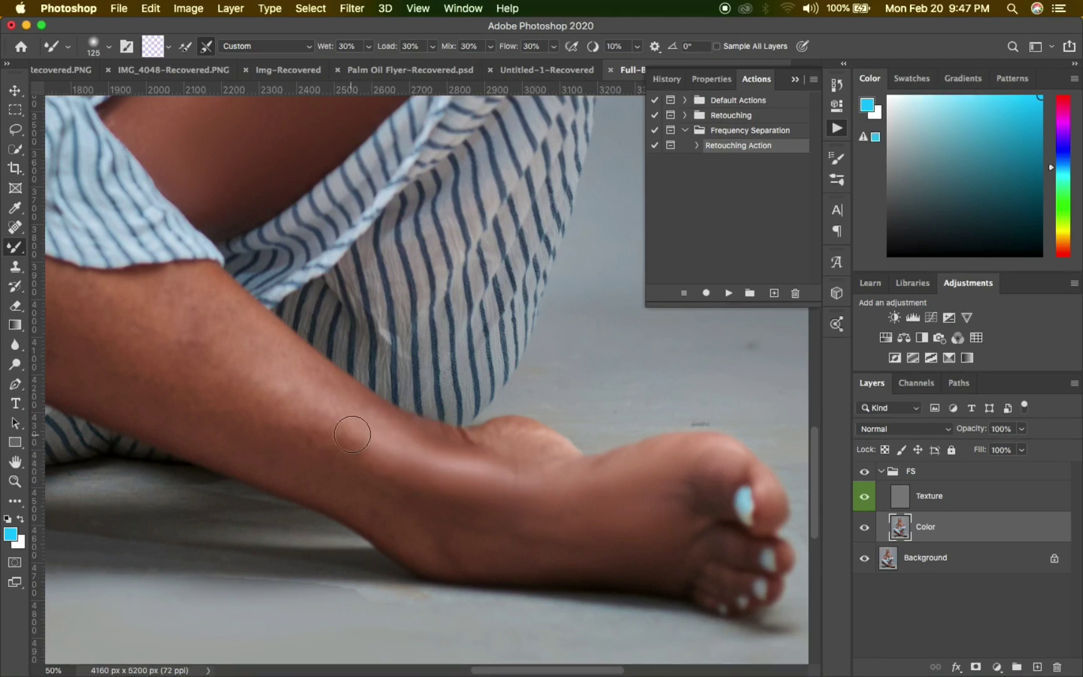
key(bracketright)
key(bracketright)
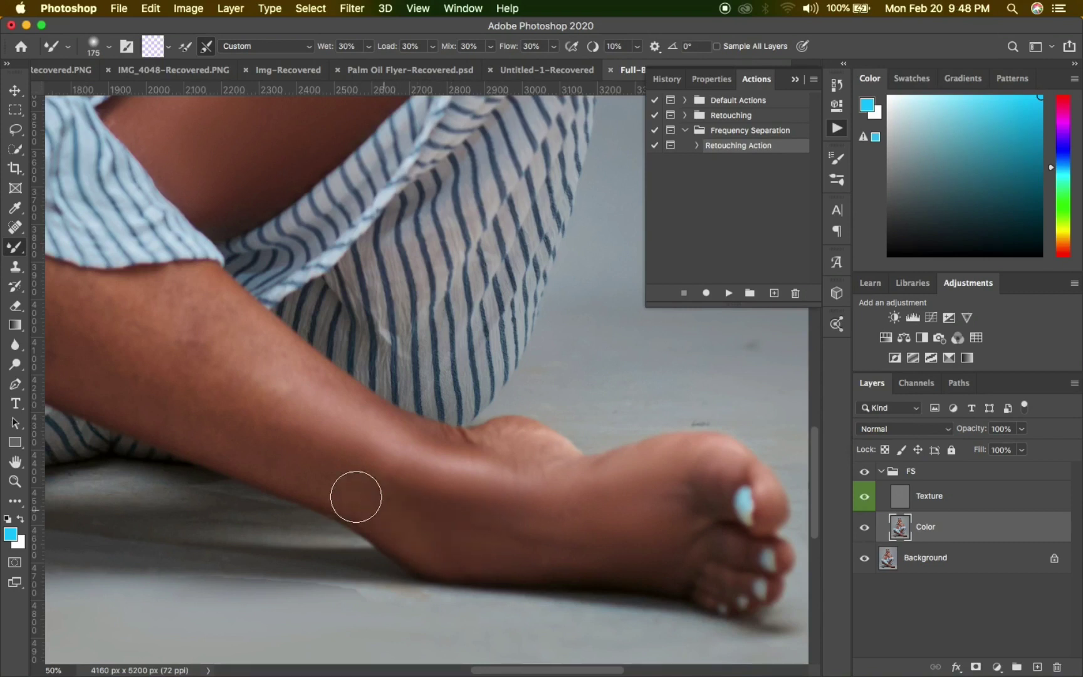
- Pan to the crossed shin and blend its skin along the knee with a resized Mixer Brush
drag(321, 451, 494, 479)
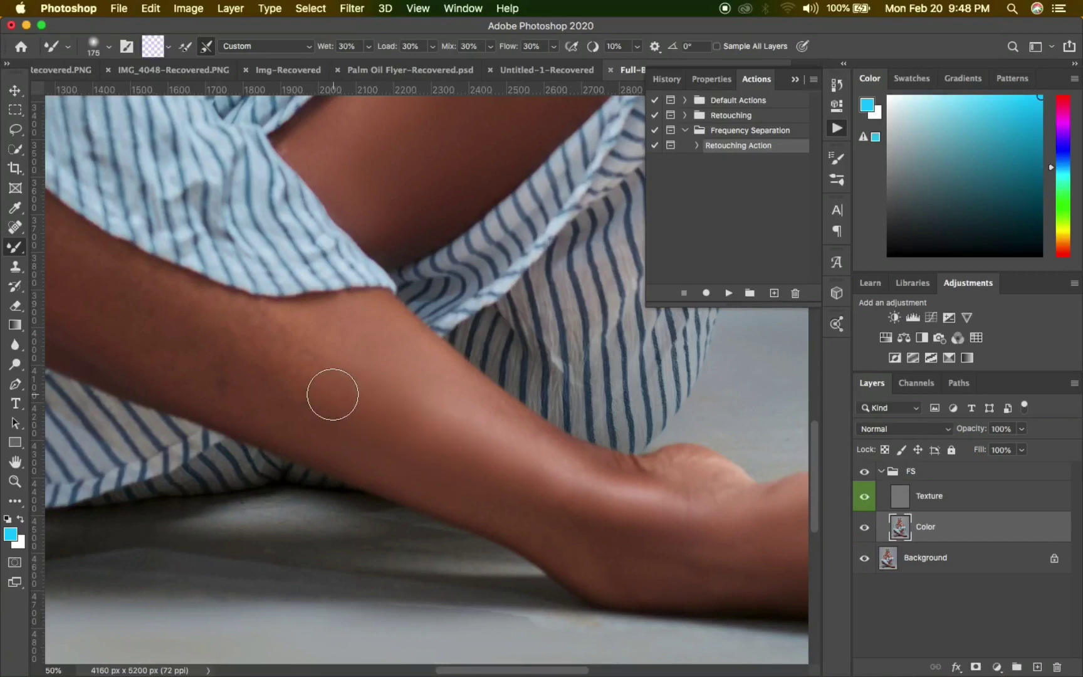
drag(318, 369, 474, 431)
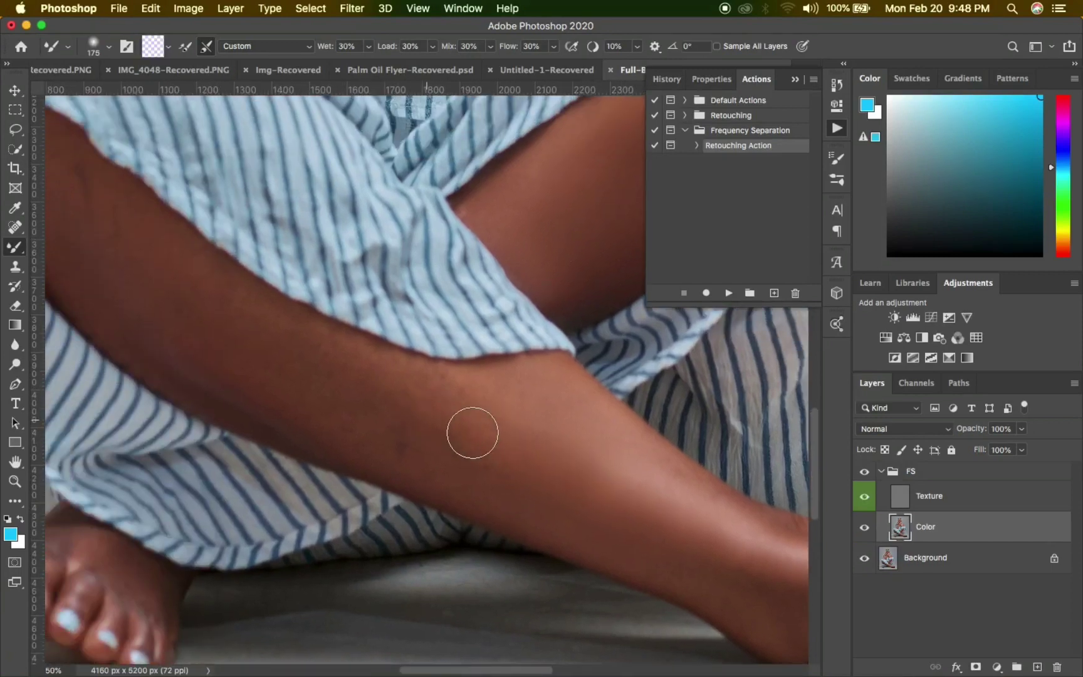
drag(537, 452, 503, 440)
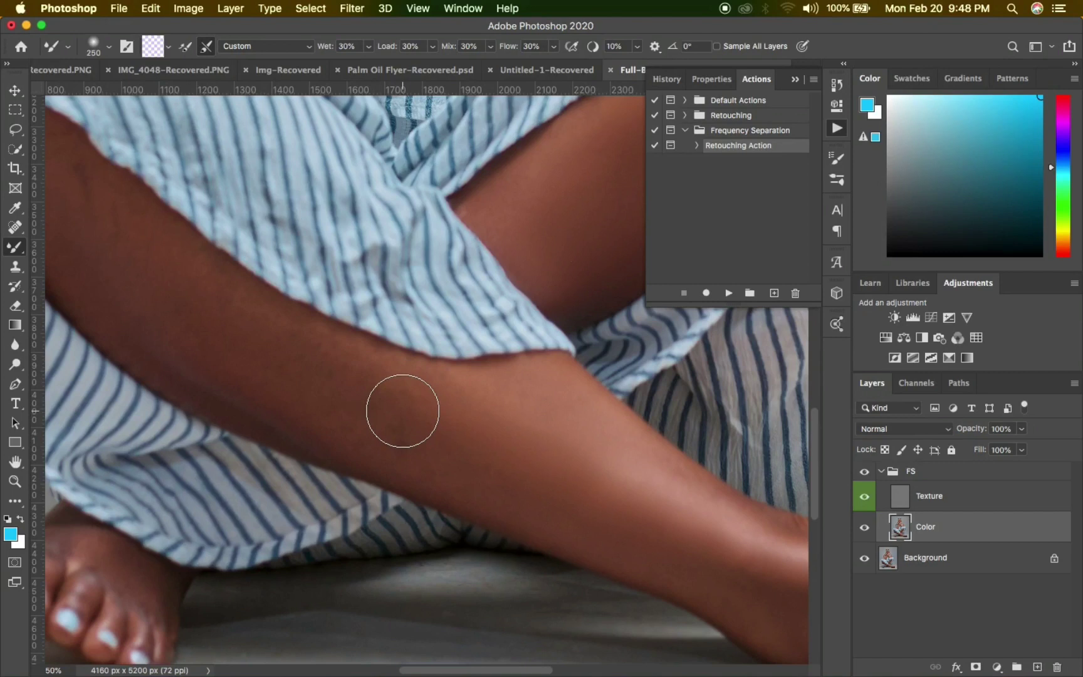
key(bracketleft)
key(bracketleft)
- Pan to the leg beneath the striped trousers and reselect the Mixer Brush
key(v)
mouse_move(394, 368)
mouse_down()
mouse_move(484, 395)
mouse_move(514, 432)
mouse_up()
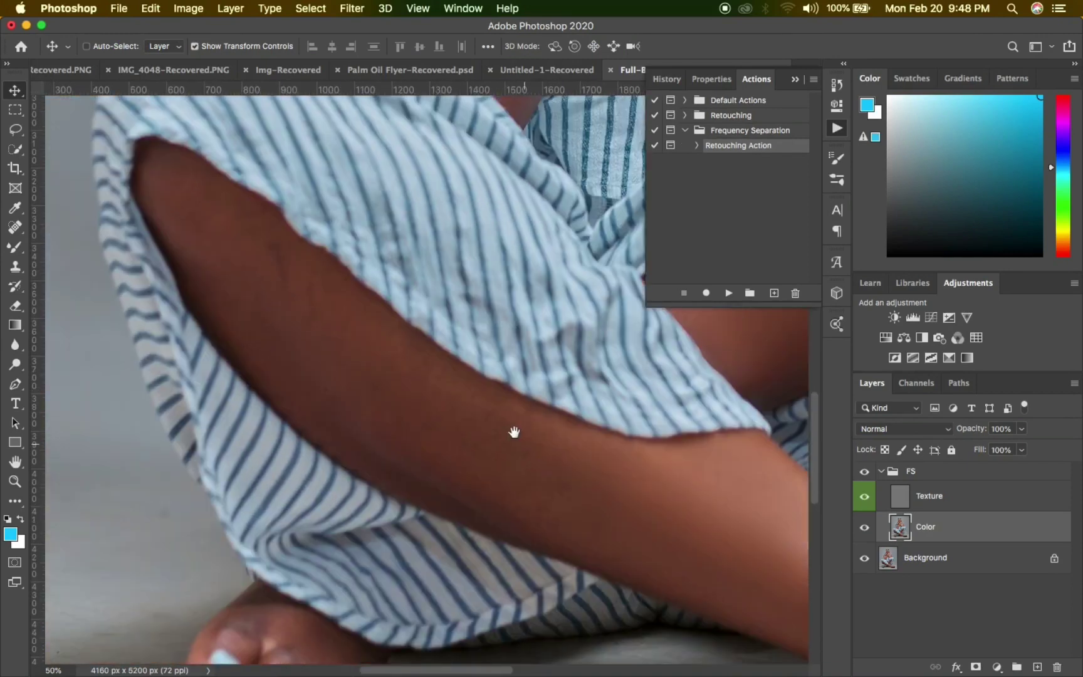
drag(514, 432, 521, 438)
key(b)
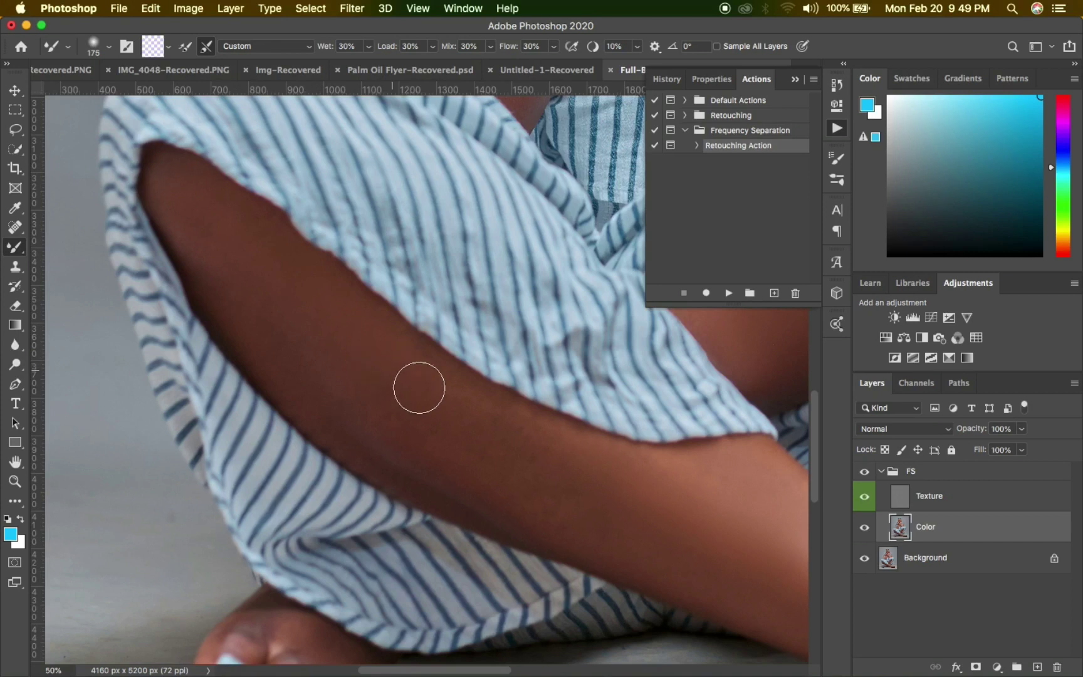
- Blend the thigh skin at varying brush sizes, undoing one stroke
key(bracketright)
key(bracketright)
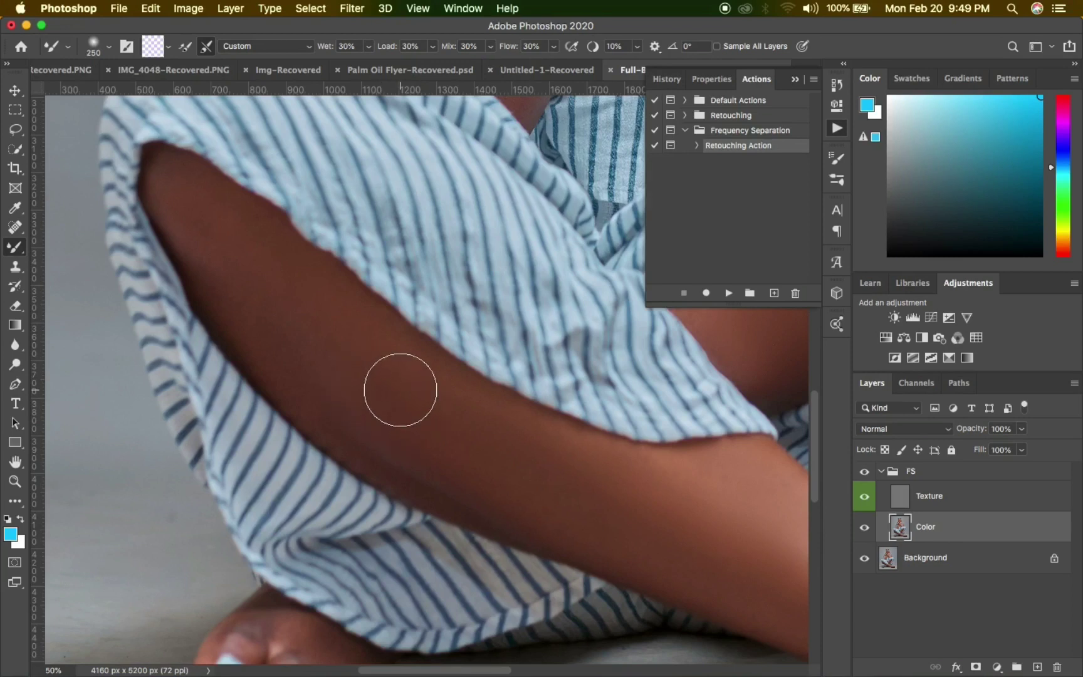
key(bracketleft)
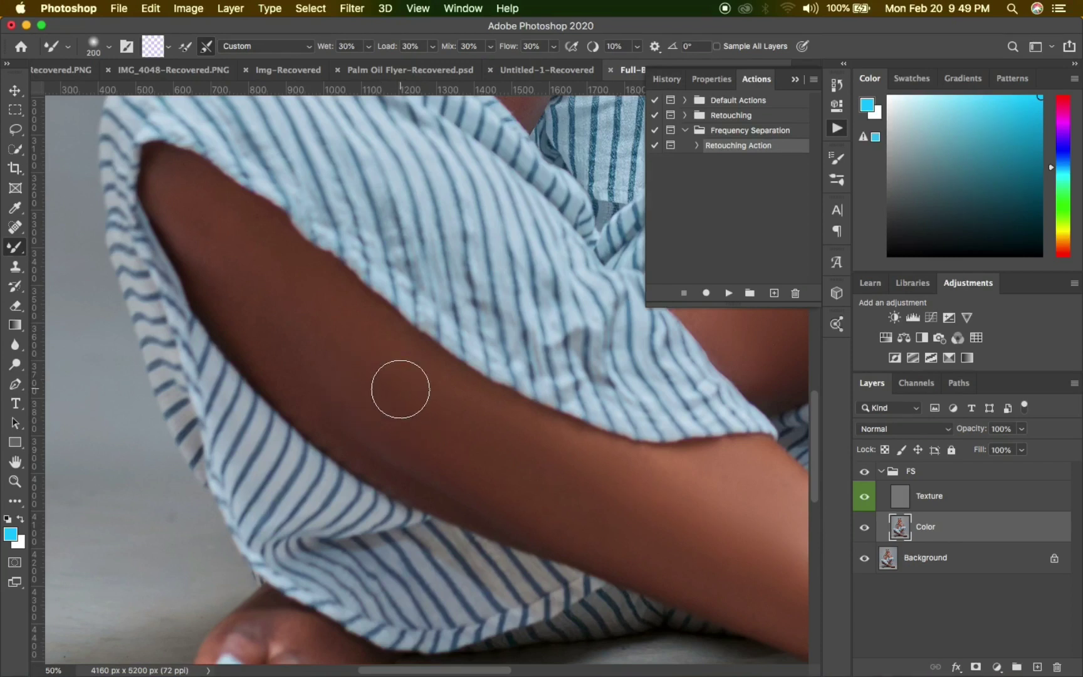
key(bracketleft)
key(bracketleft)
key(bracketleft)
key(bracketleft)
key(super+z)
key(bracketright)
key(bracketright)
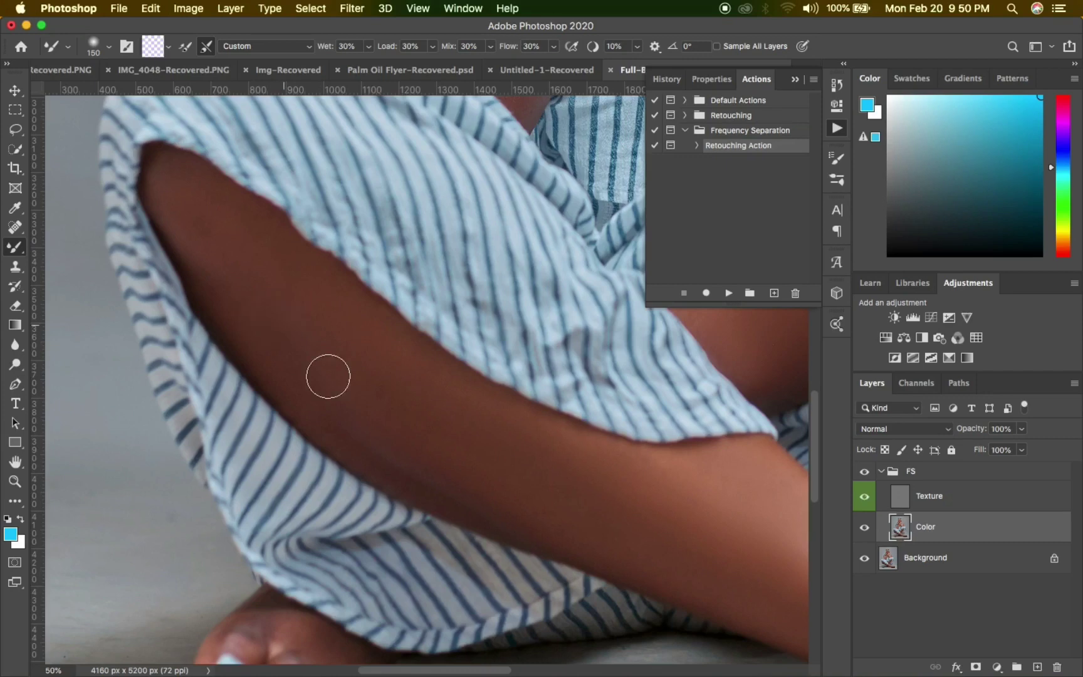
key(z)
key(alt)
- Zoom out from the legs until the entire photo is visible
alt+click(306, 330)
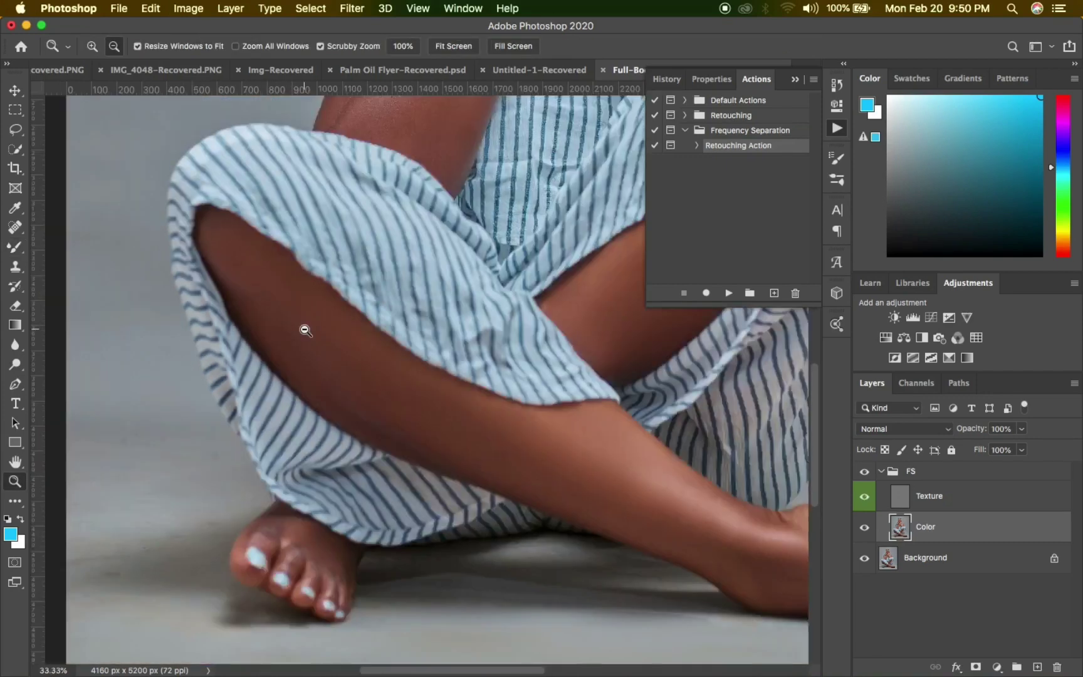
alt+click(302, 327)
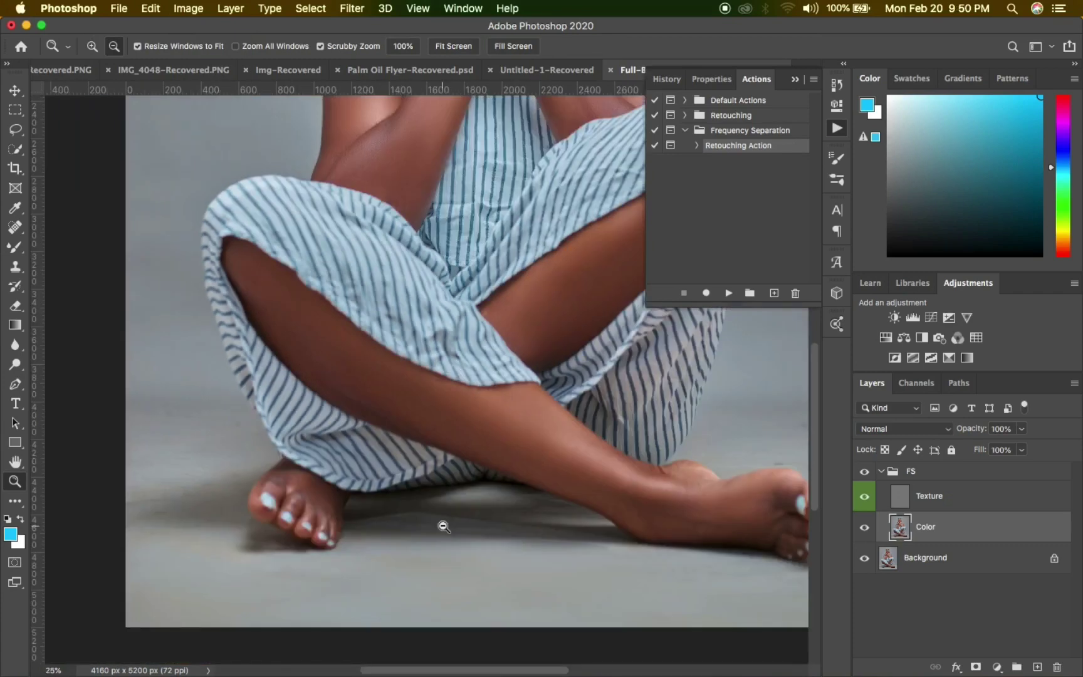
key(b)
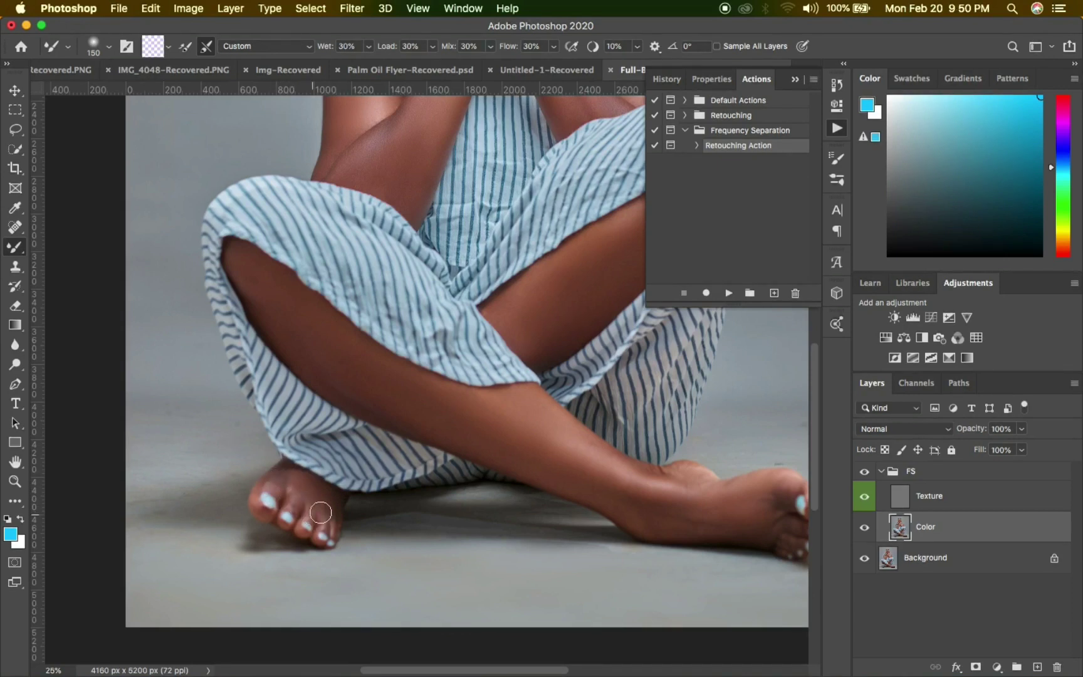
key(z)
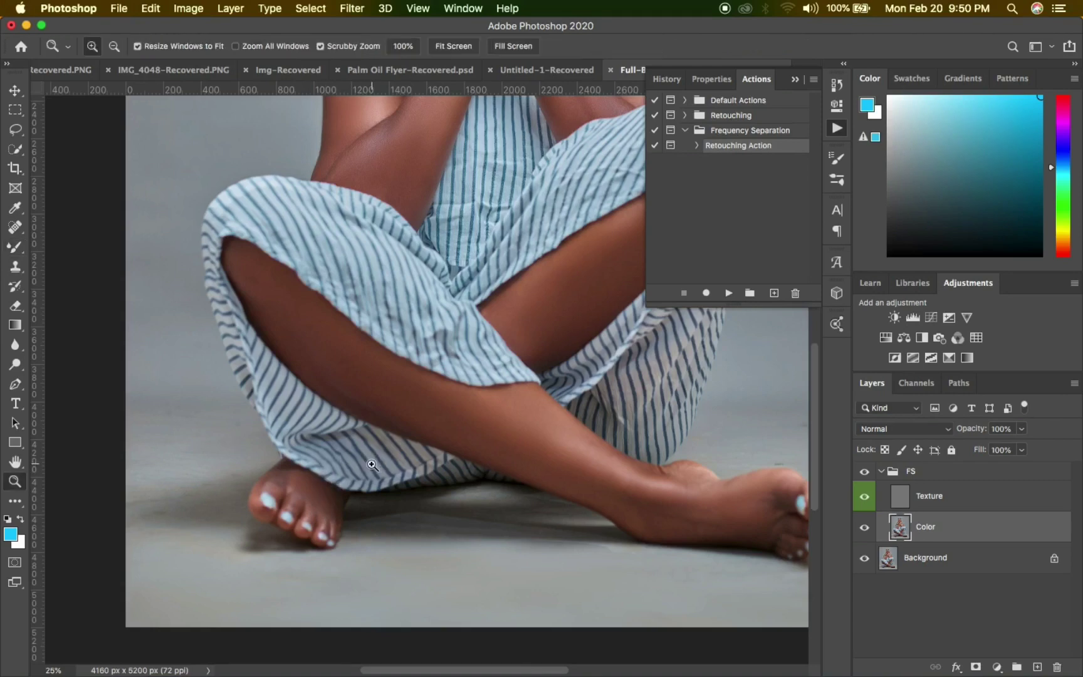
alt+click(371, 465)
alt+click(384, 463)
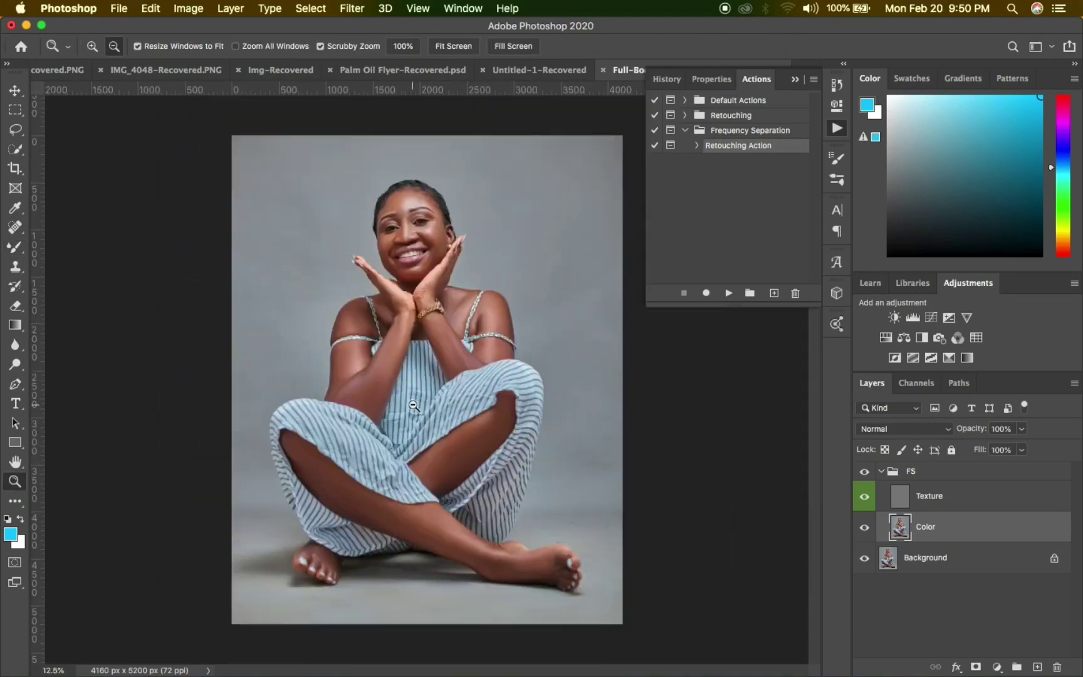
key(b)
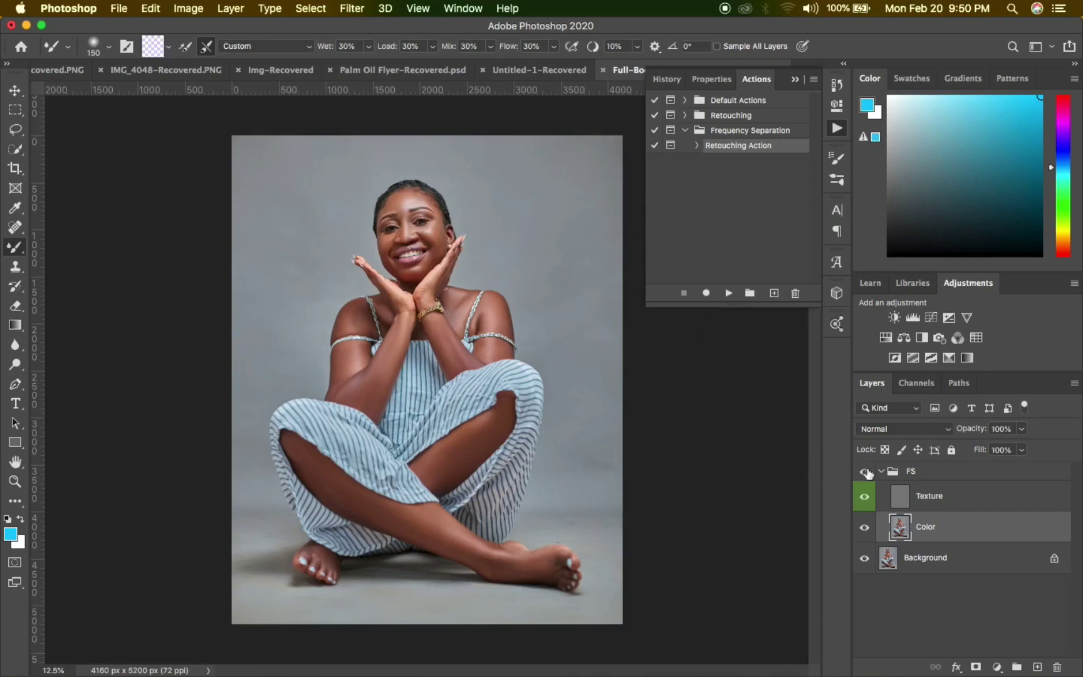
- Compare the FS group on and off, leave it visible, then zoom in on the face
click(866, 471)
click(866, 471)
click(866, 471)
click(866, 472)
click(866, 472)
click(866, 472)
click(866, 472)
click(866, 472)
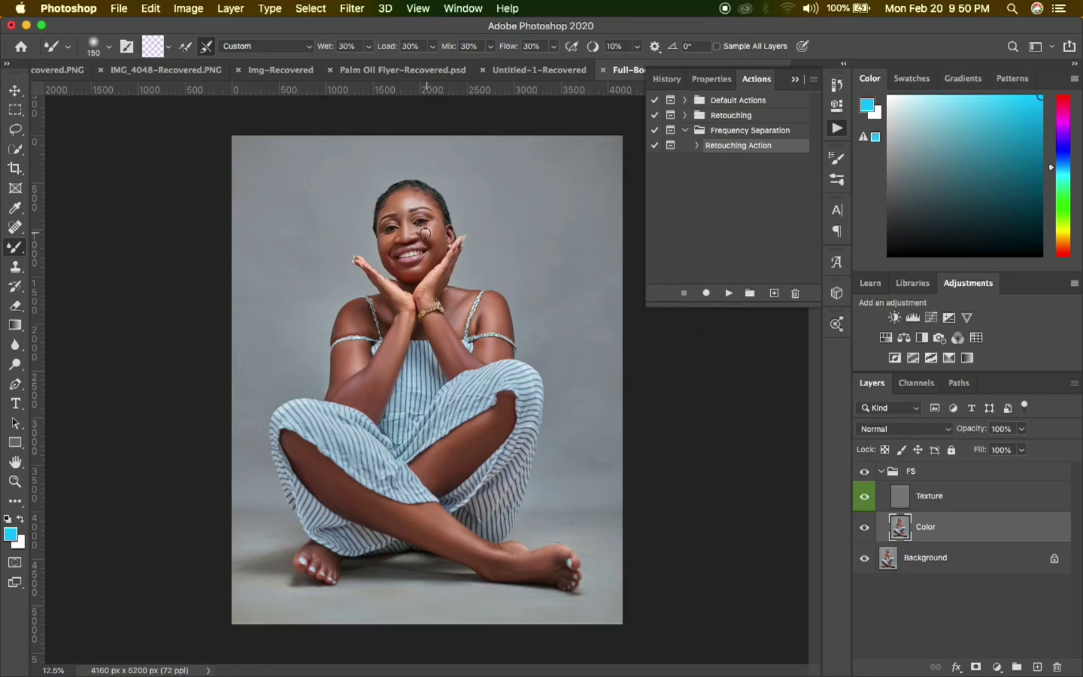
super+click(398, 189)
super+click(399, 188)
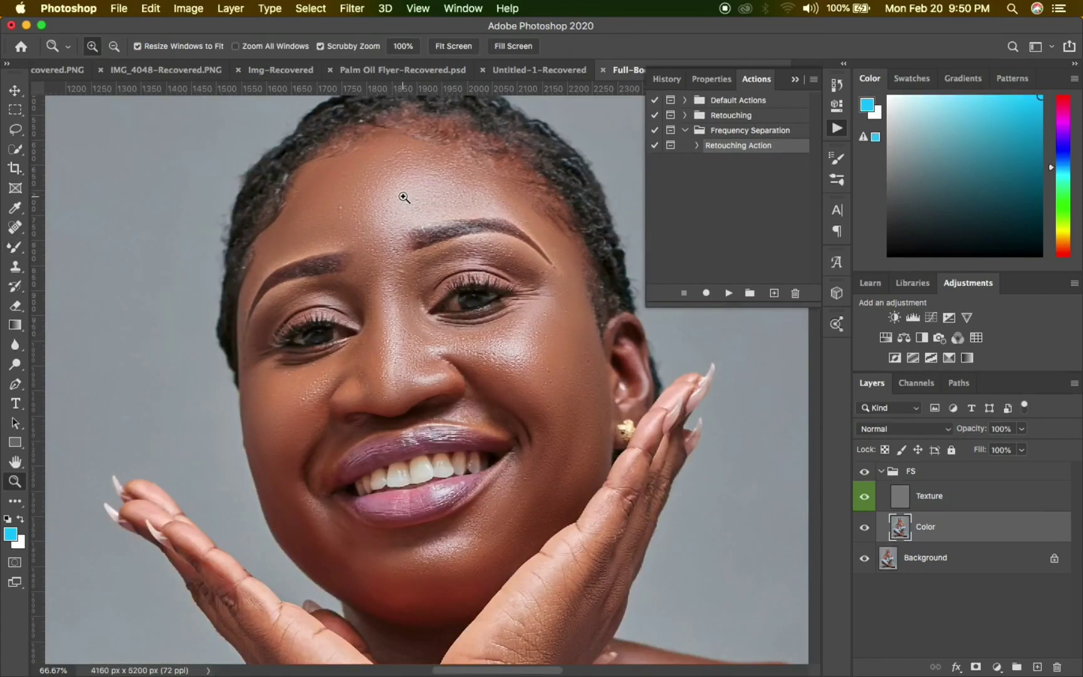
- Heal the forehead blemish and two spots near the inner brow with the Spot Healing Brush
click(12, 231)
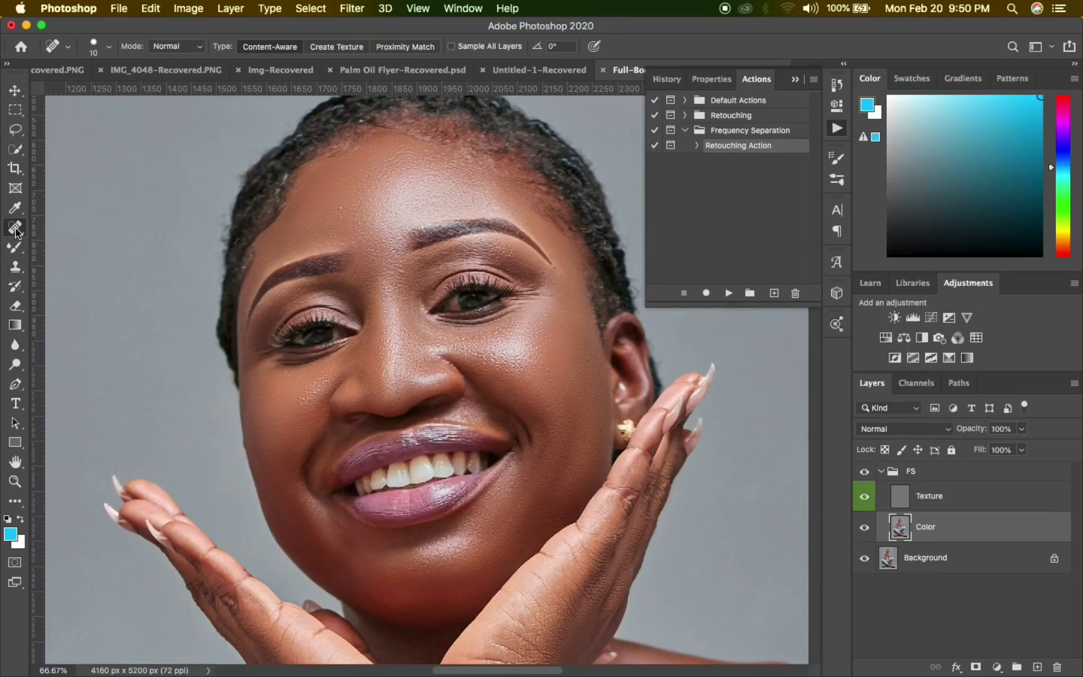
click(341, 208)
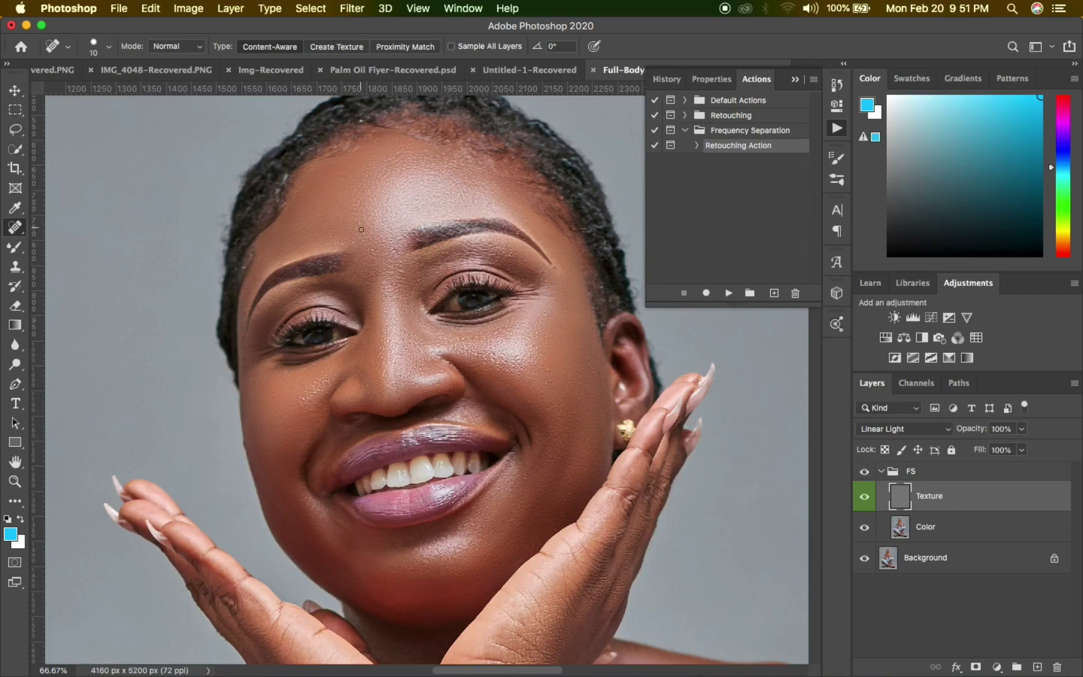
key(bracketright)
click(401, 270)
click(399, 264)
key(bracketleft)
- Heal blemishes down the cheek, then fit the whole portrait on screen
drag(546, 333, 545, 336)
drag(548, 370, 552, 378)
scroll(537, 478, left, 3)
scroll(538, 478, down, 2)
key(z)
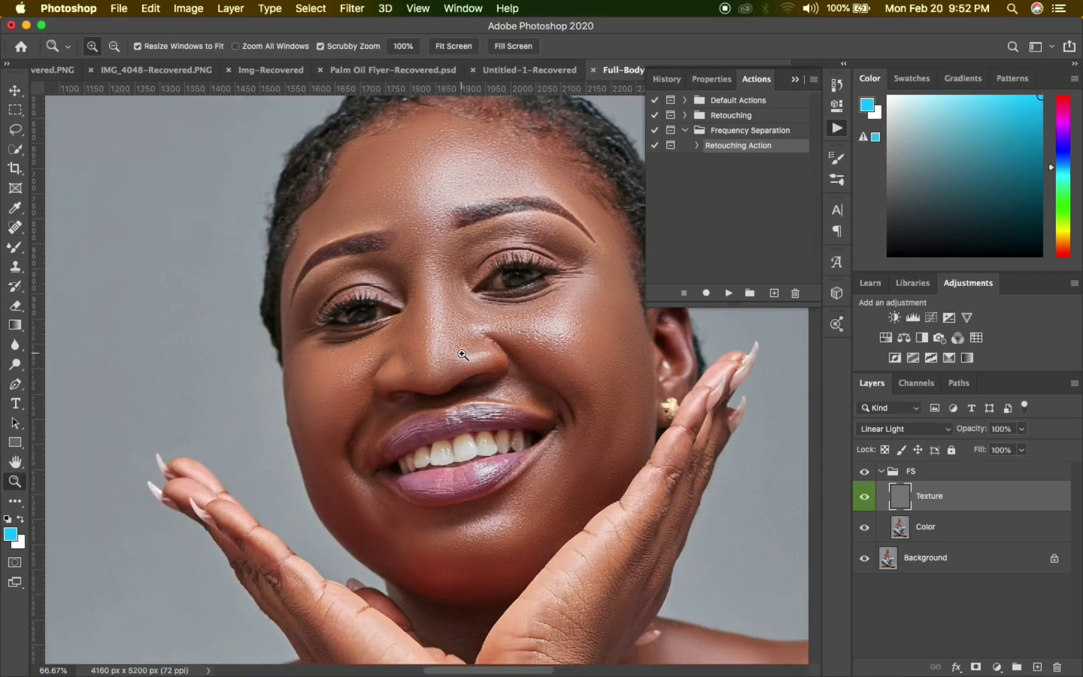
key(ctrl+0)
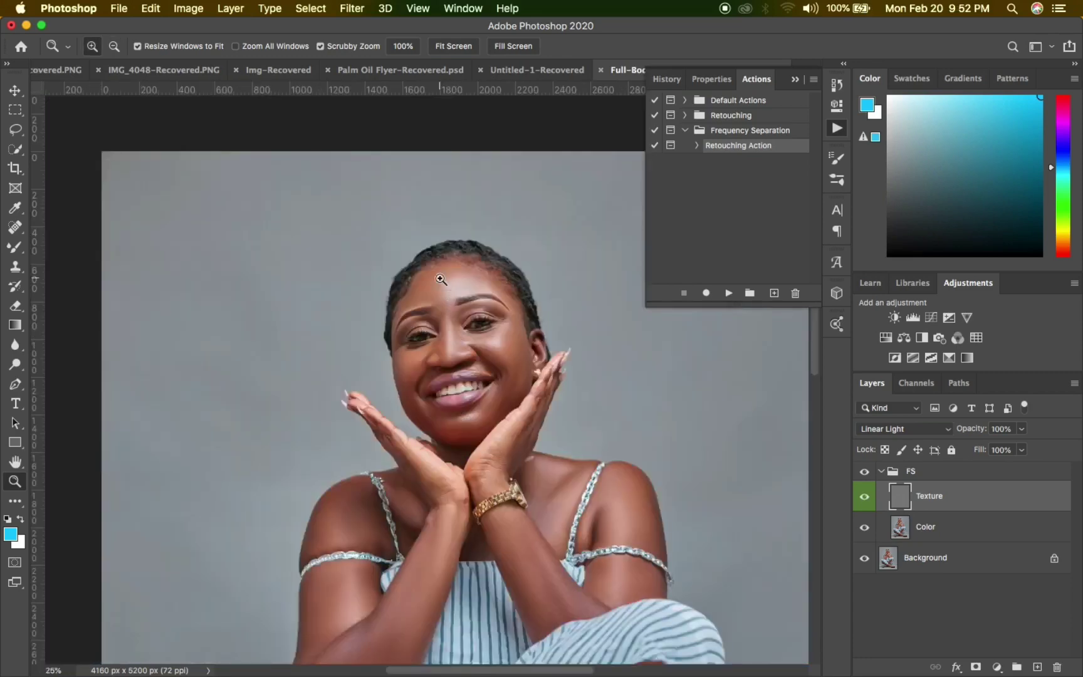
- Zoom in and set Photo Filter 1 to Cooling Filter (LBB), inverting its mask to hide it
key(v)
key(ctrl+plus)
key(ctrl+plus)
key(ctrl+plus)
key(ctrl+plus)
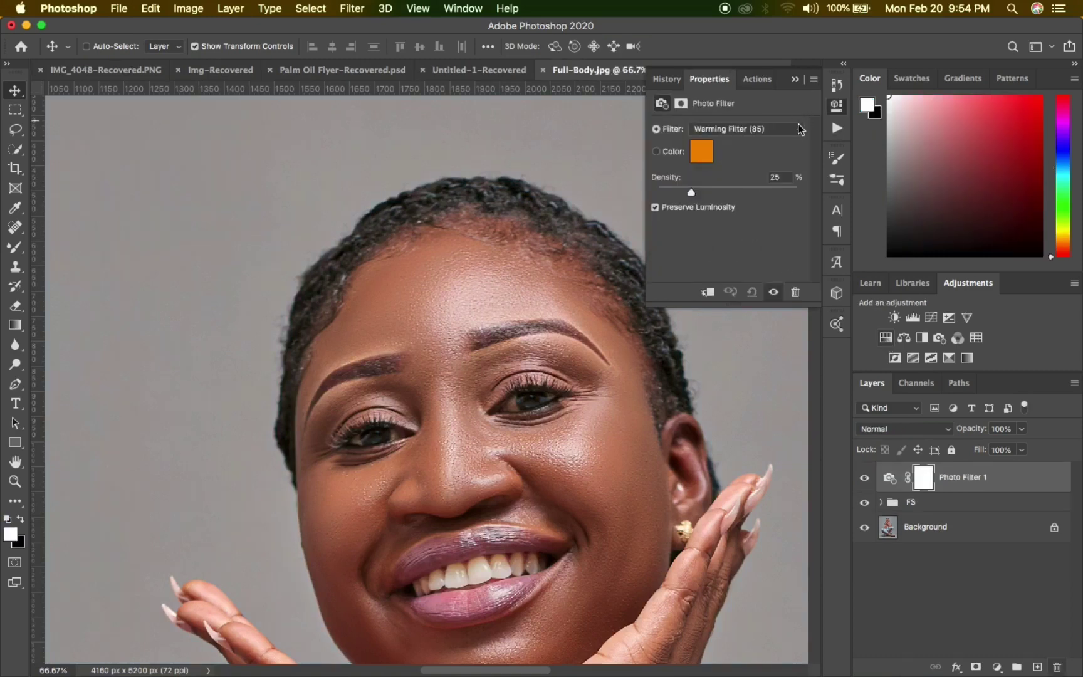
click(800, 129)
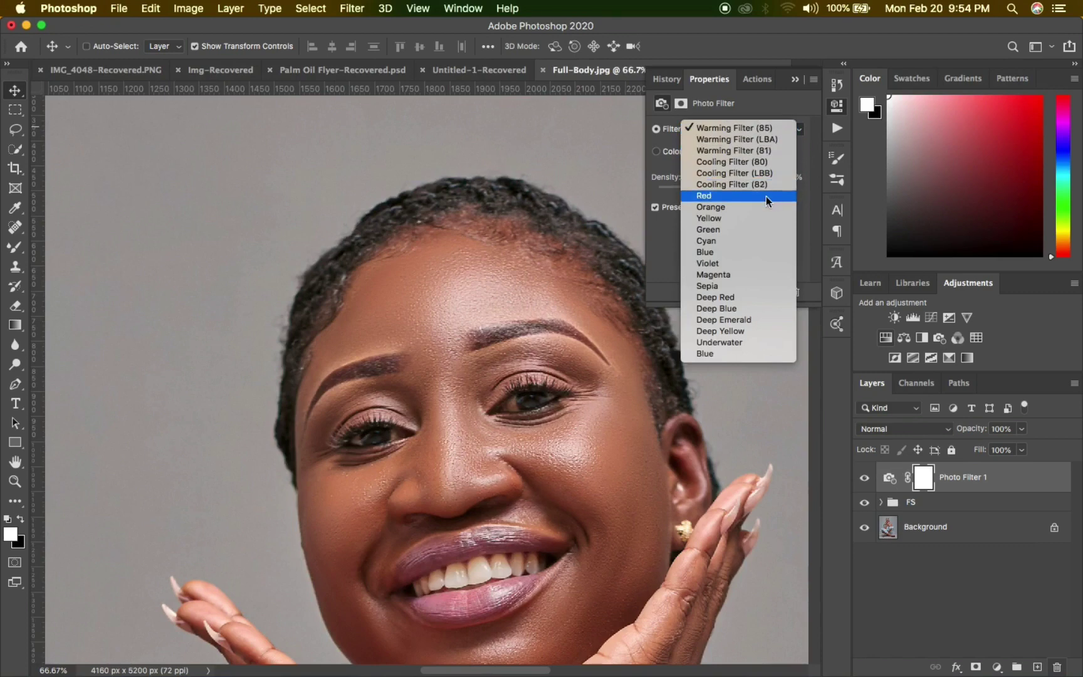
click(767, 175)
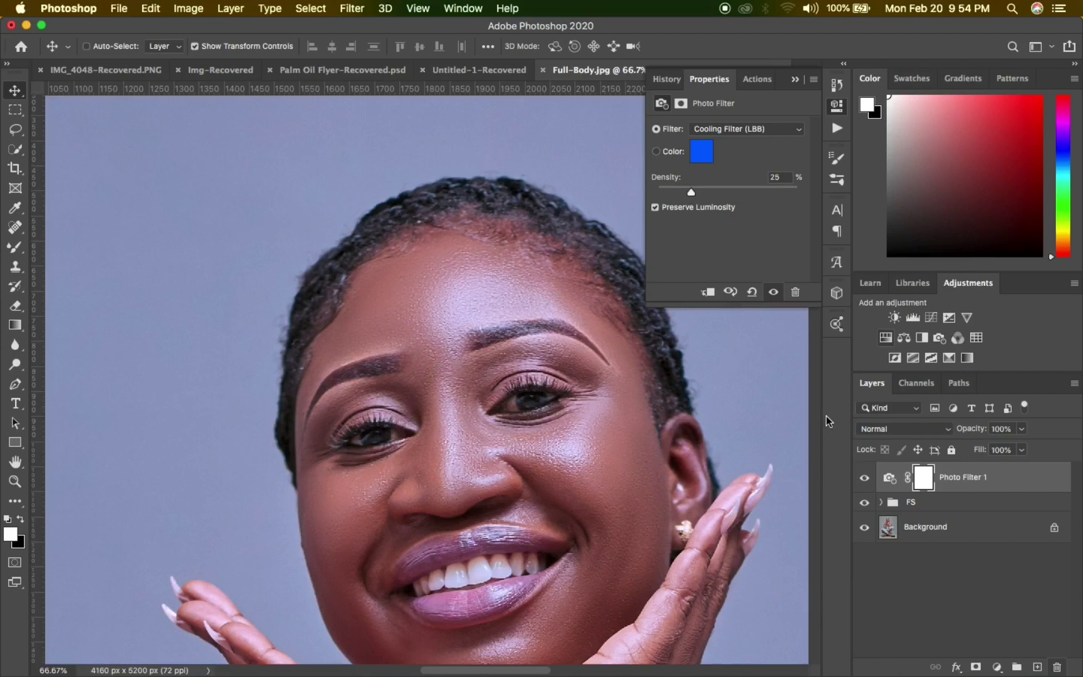
key(super+i)
- With a size-20 Brush, raise the filter density and paint the filter onto the teeth
click(21, 249)
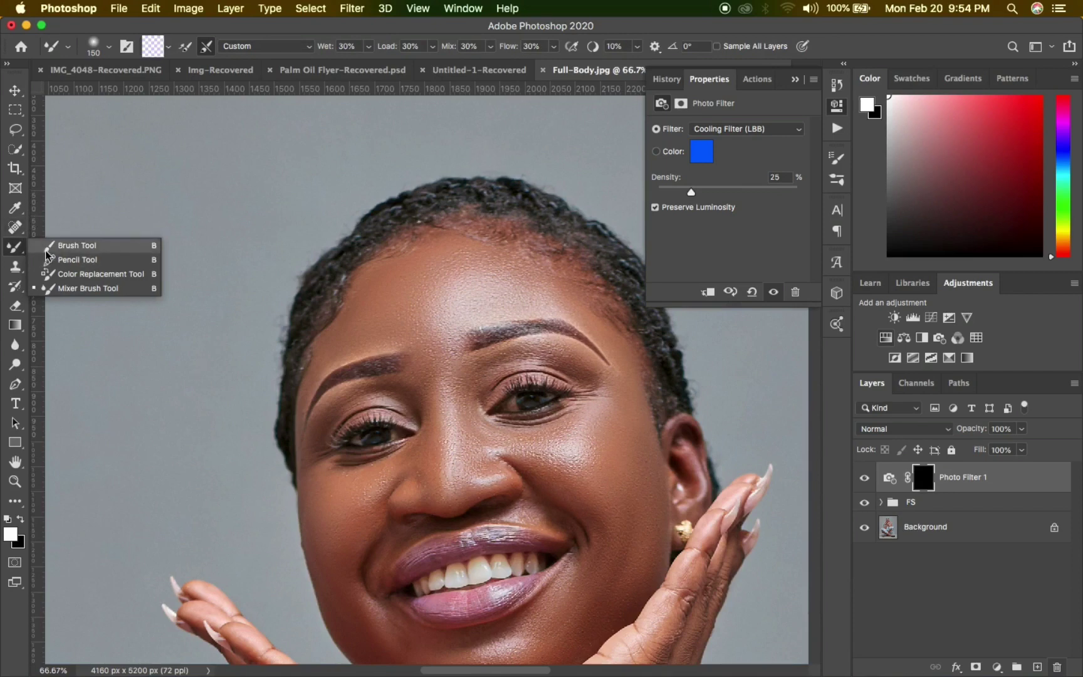
click(69, 245)
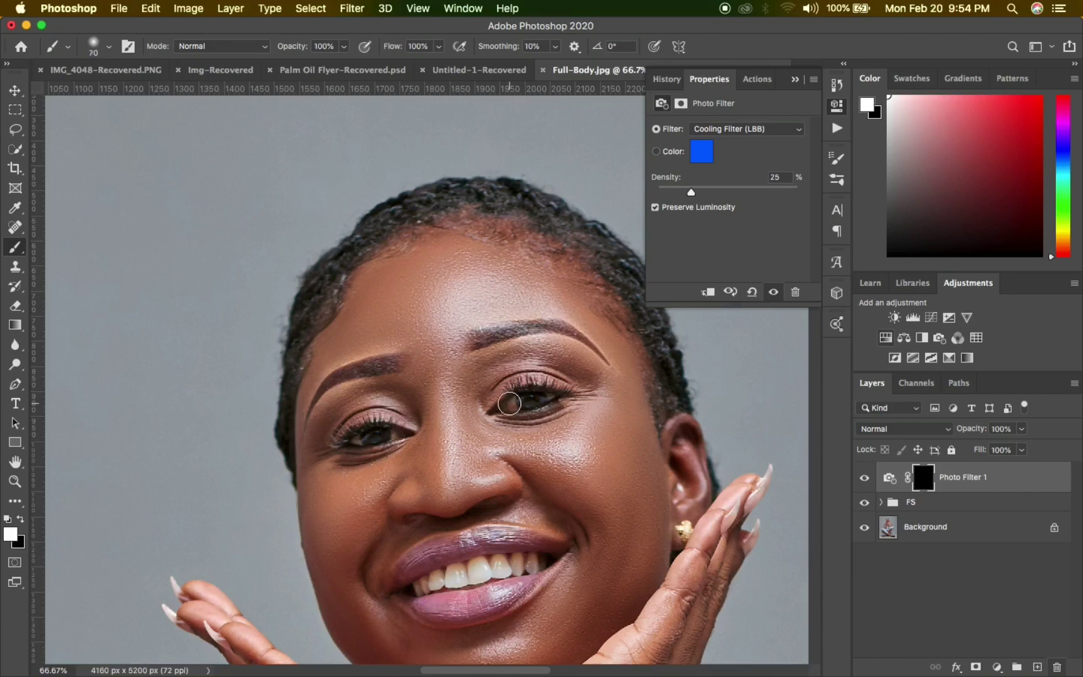
key(bracketleft)
key(bracketleft)
key(bracketleft)
key(bracketleft)
key(bracketleft)
key(bracketleft)
key(bracketleft)
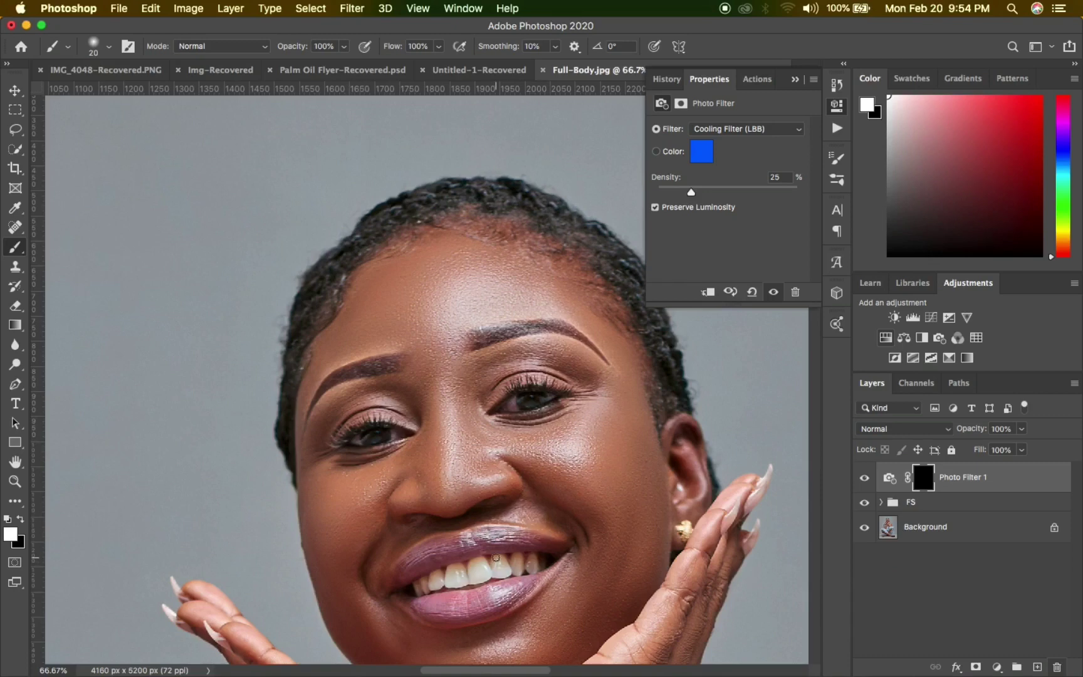
click(713, 190)
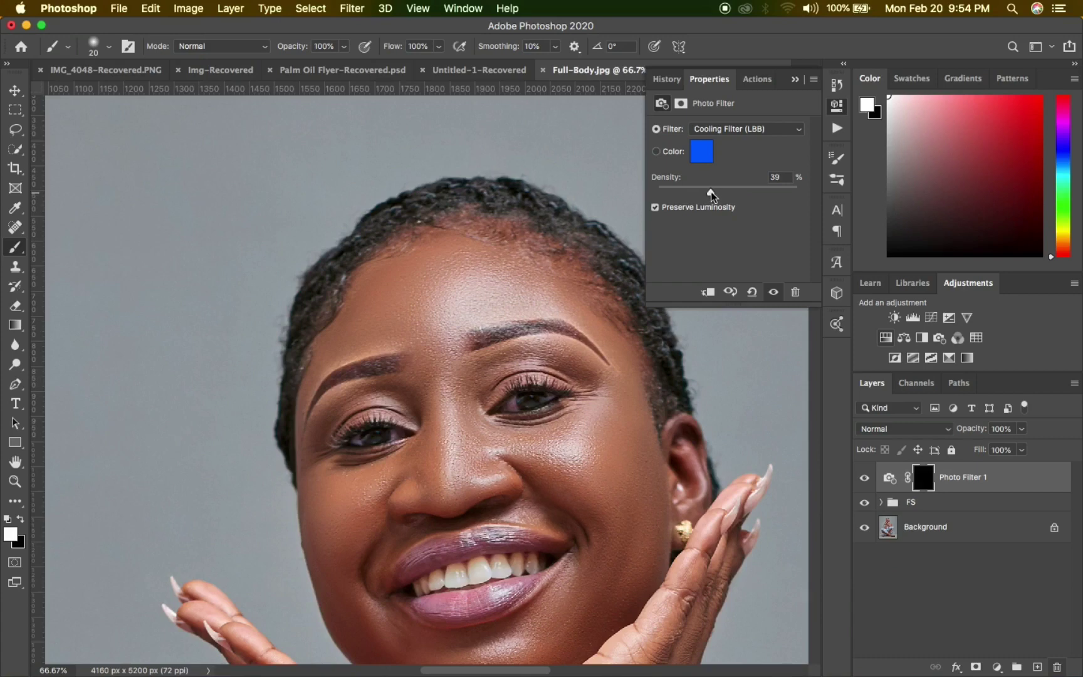
drag(711, 191, 722, 193)
mouse_move(495, 572)
mouse_down()
mouse_move(500, 561)
mouse_move(496, 573)
mouse_move(495, 564)
mouse_move(515, 571)
mouse_move(518, 555)
mouse_move(516, 573)
mouse_move(530, 564)
mouse_up()
mouse_move(534, 564)
mouse_down()
mouse_move(476, 575)
mouse_move(477, 563)
mouse_move(476, 579)
mouse_move(489, 568)
mouse_move(483, 578)
mouse_move(453, 568)
mouse_move(457, 580)
mouse_up()
drag(457, 580, 440, 583)
- Switch the filter to Cooling Filter (80) and add a Hue/Saturation adjustment layer
click(766, 131)
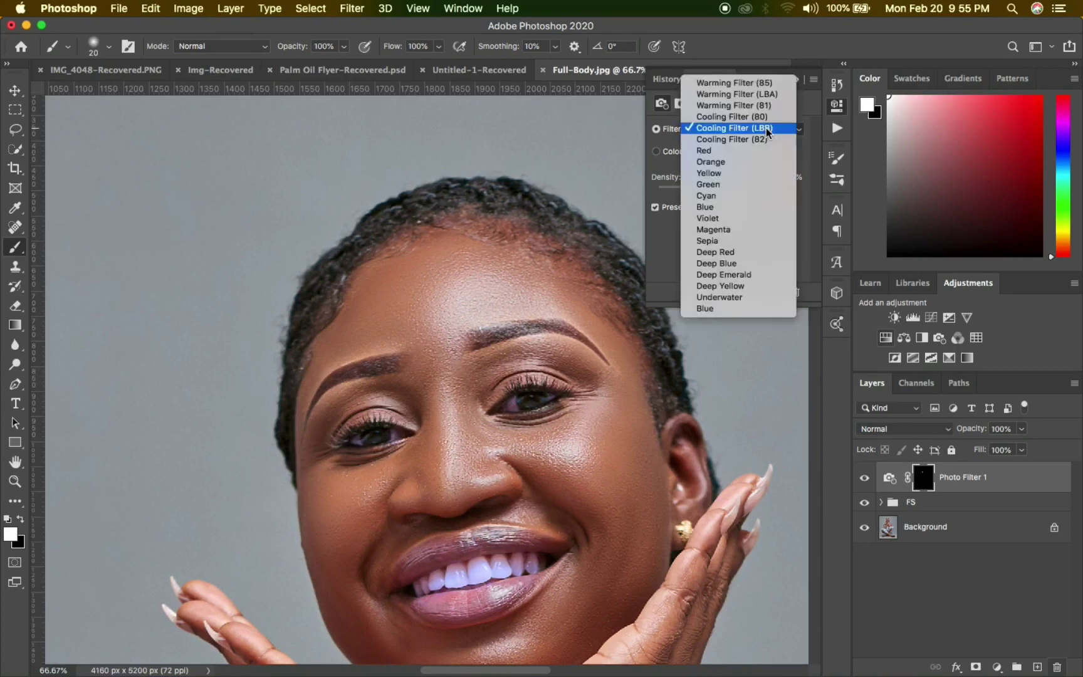
click(766, 116)
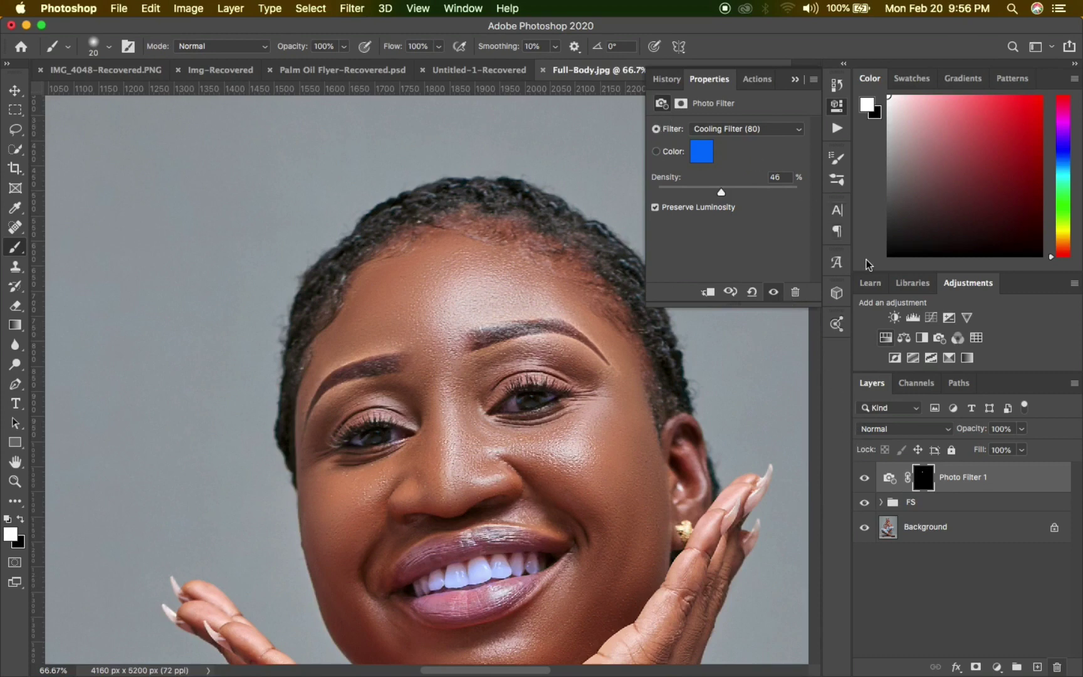
click(886, 338)
- Set saturation to -38 and copy Photo Filter 1's teeth mask onto Hue/Saturation 1, replacing its mask
drag(727, 213, 701, 214)
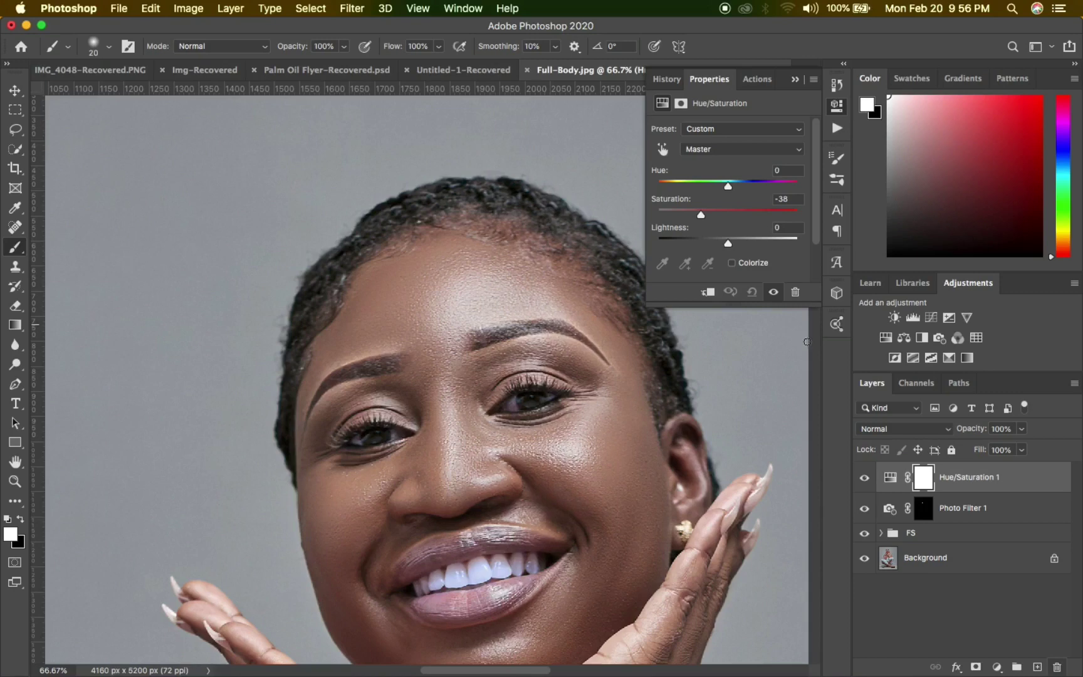
click(923, 508)
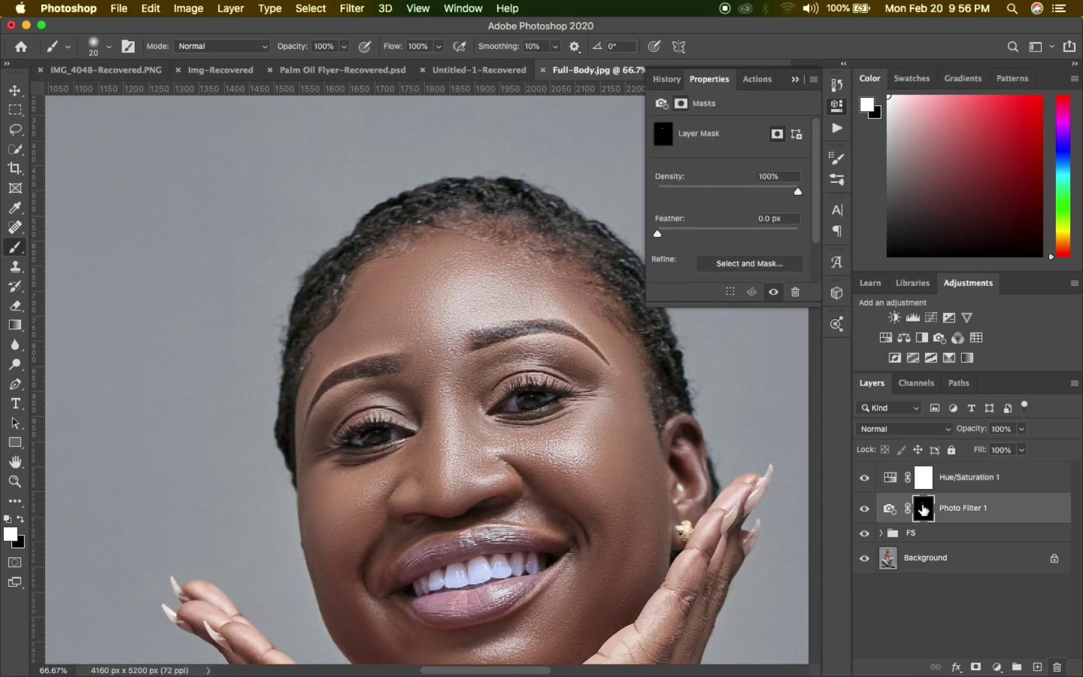
drag(924, 508, 924, 481)
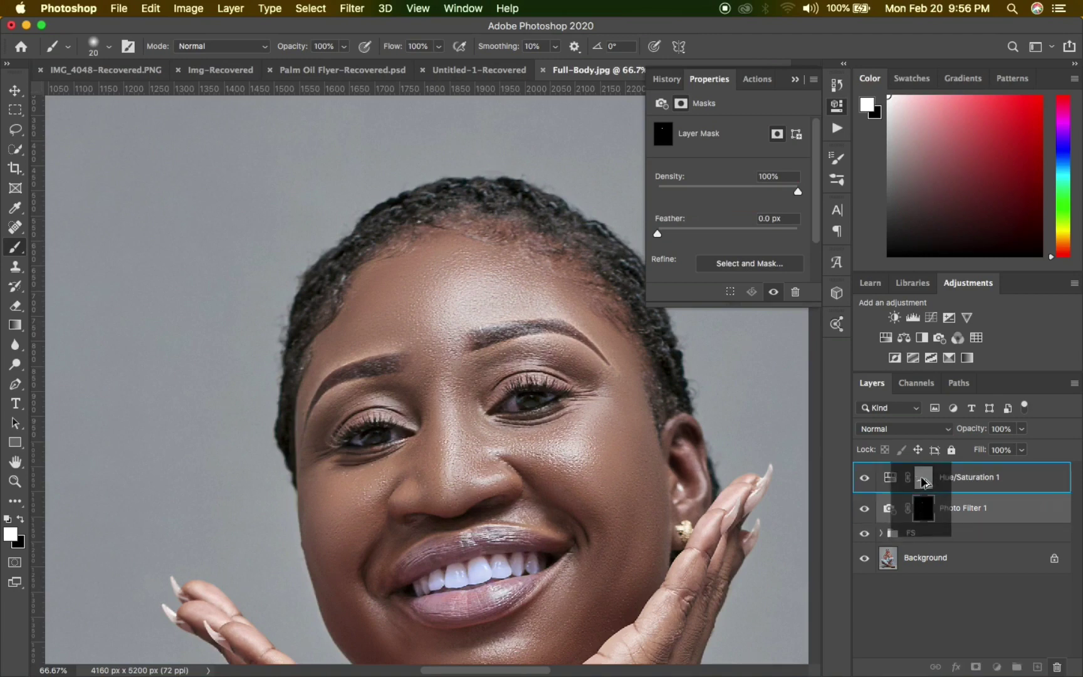
drag(924, 482, 924, 482)
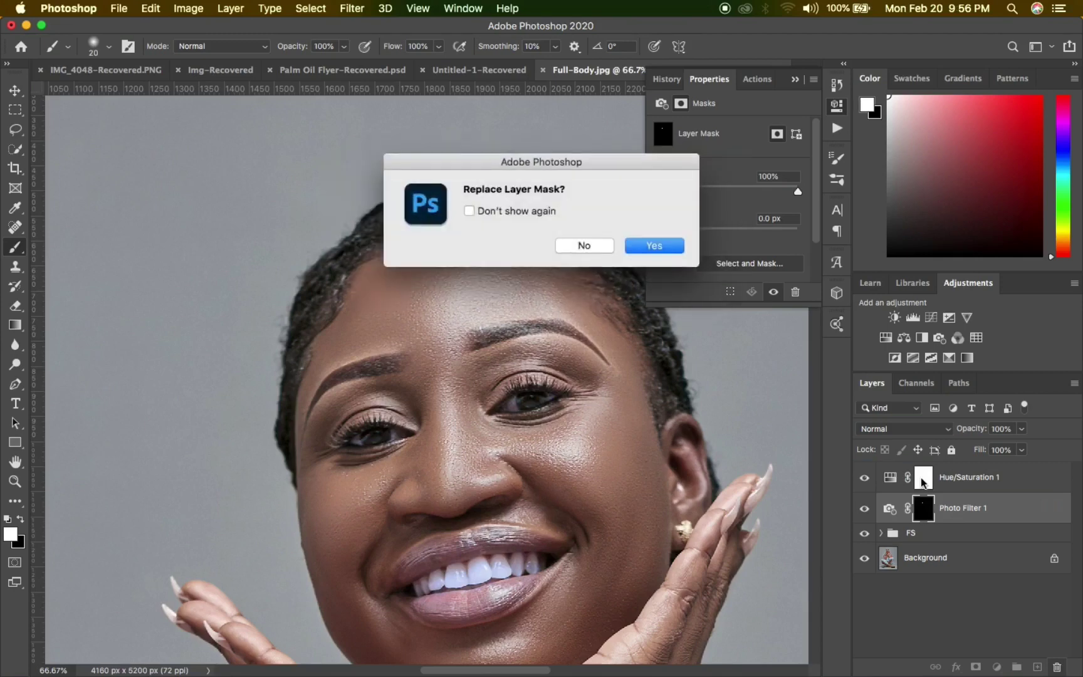
click(654, 245)
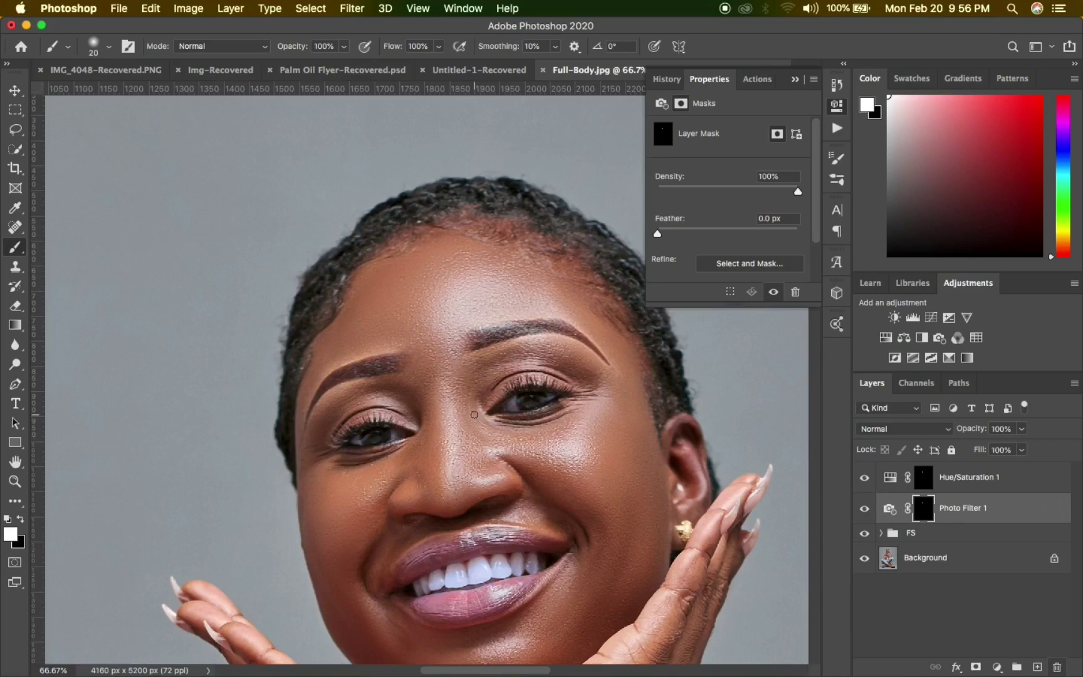
- Zoom out three steps on the portrait, then make Group 1 visible
key(z)
alt+click(475, 415)
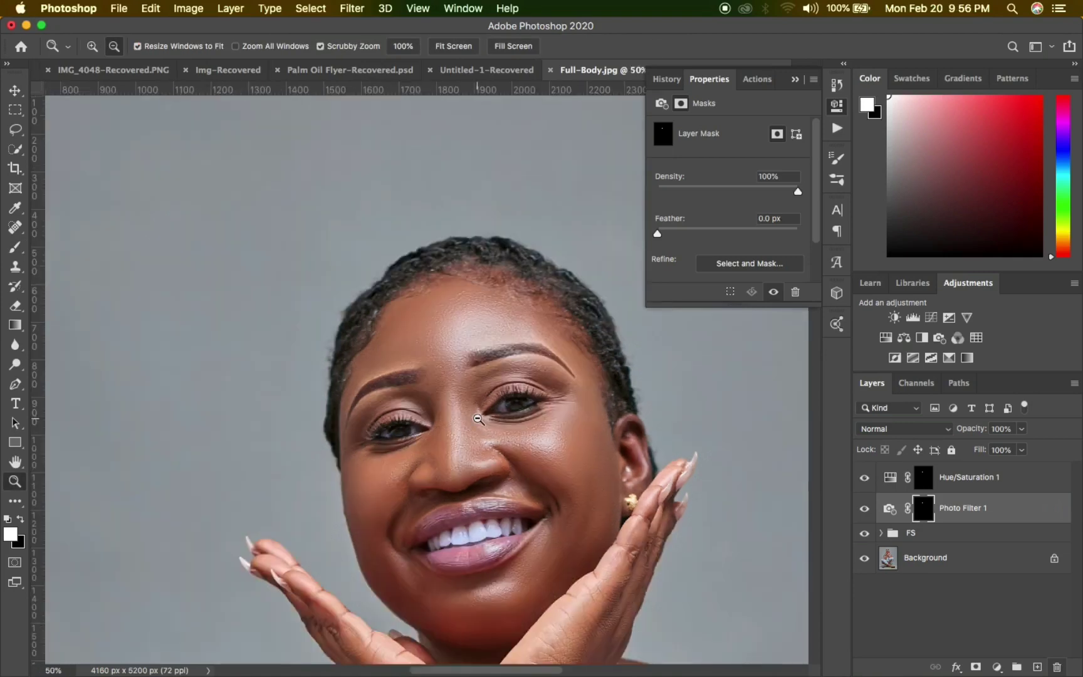
alt+click(476, 417)
alt+click(495, 418)
key(b)
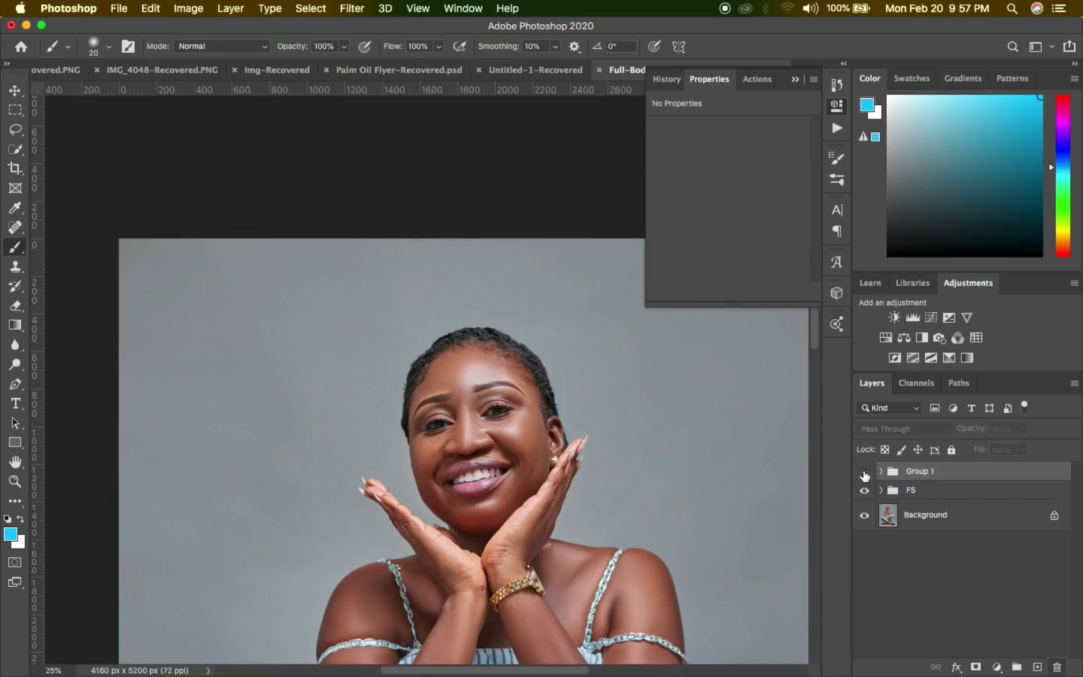
click(865, 474)
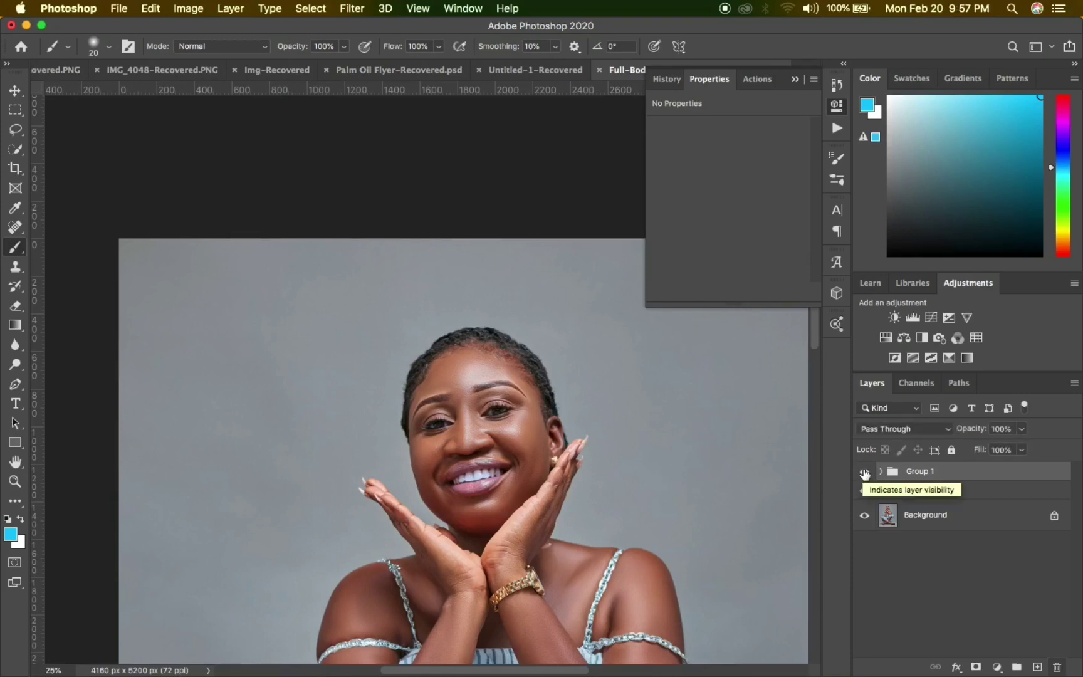
- Lower Group 1's opacity to 67% and toggle it off and on to compare
click(1022, 429)
drag(1025, 446, 999, 454)
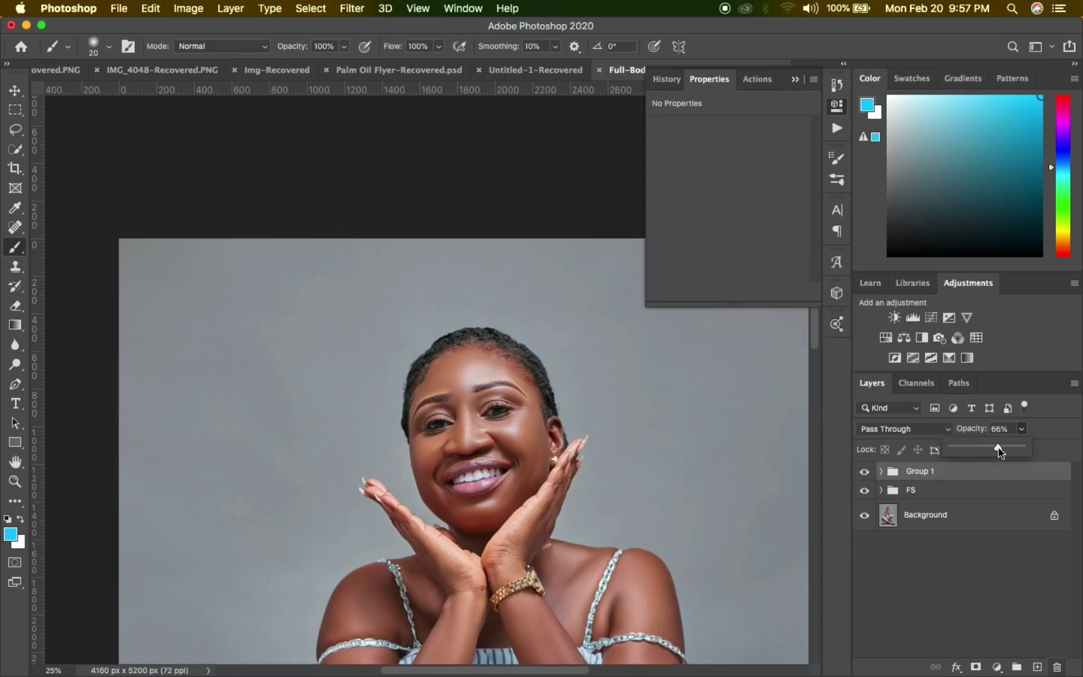
click(865, 472)
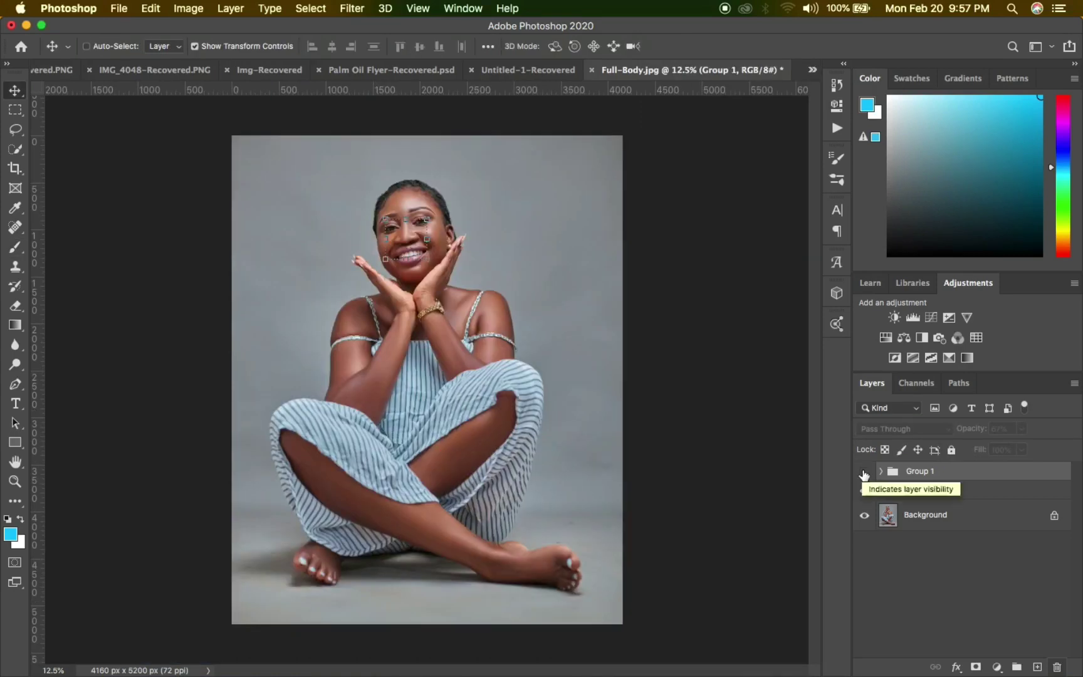
click(865, 471)
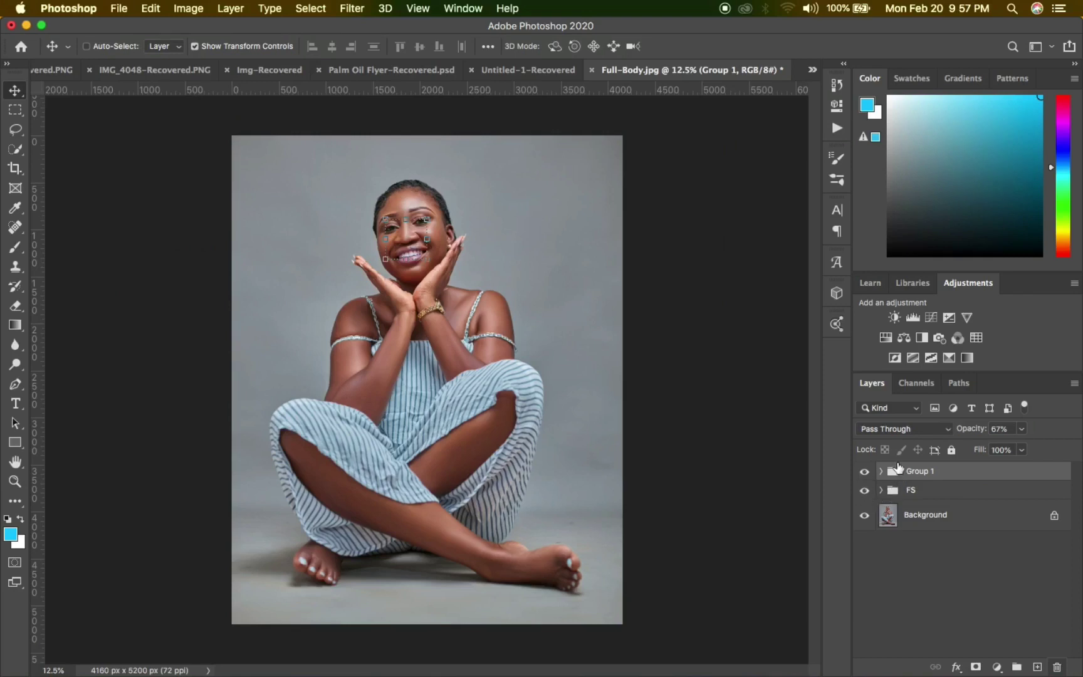
click(881, 471)
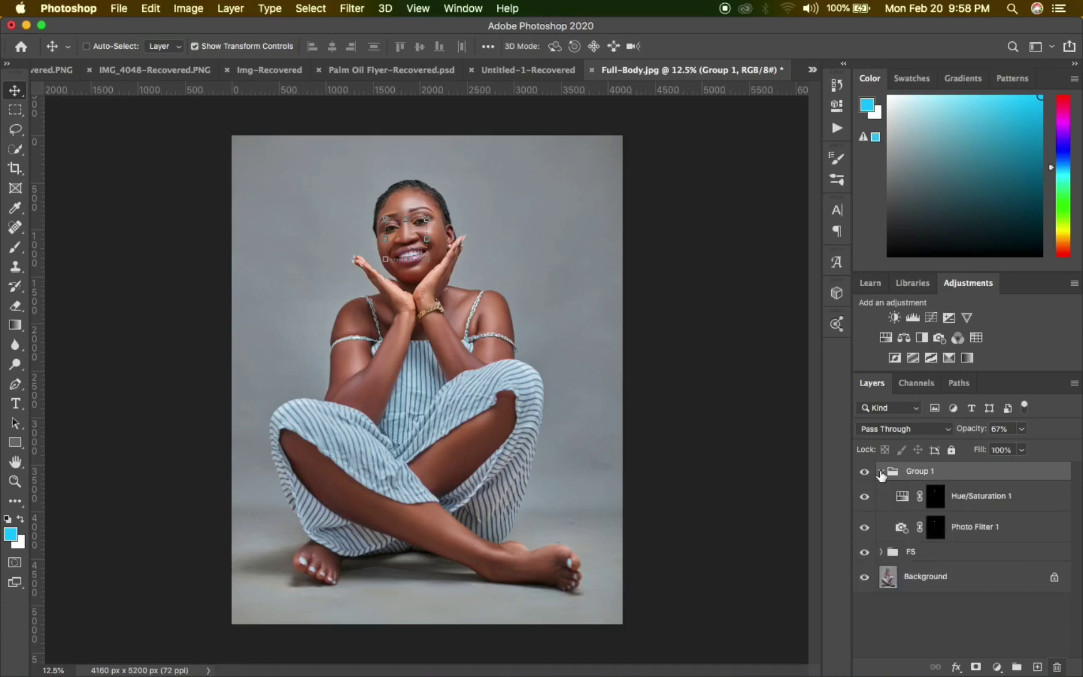
click(881, 471)
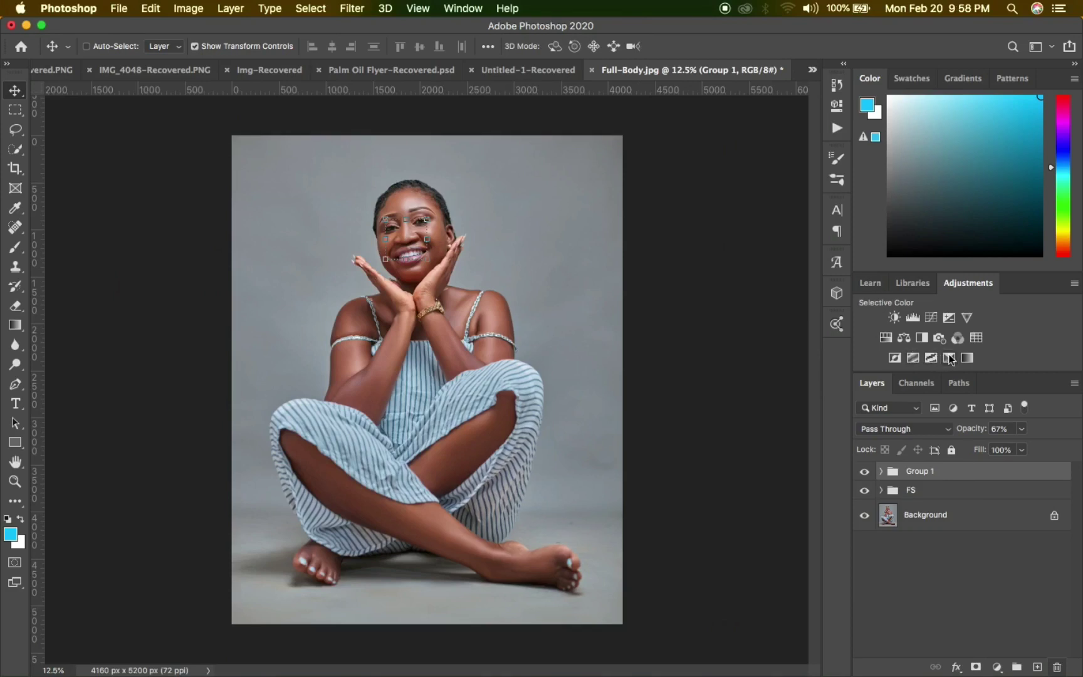
- Add a Gradient Map using the sepia-brown Photographic Toning preset at 20% opacity
click(966, 357)
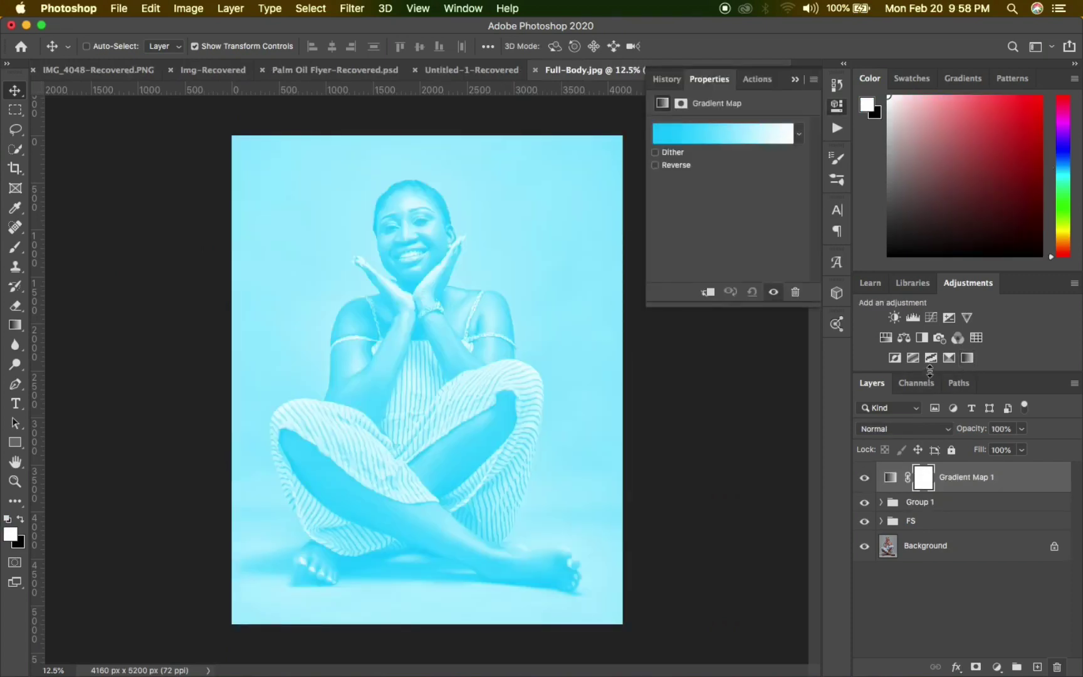
click(799, 133)
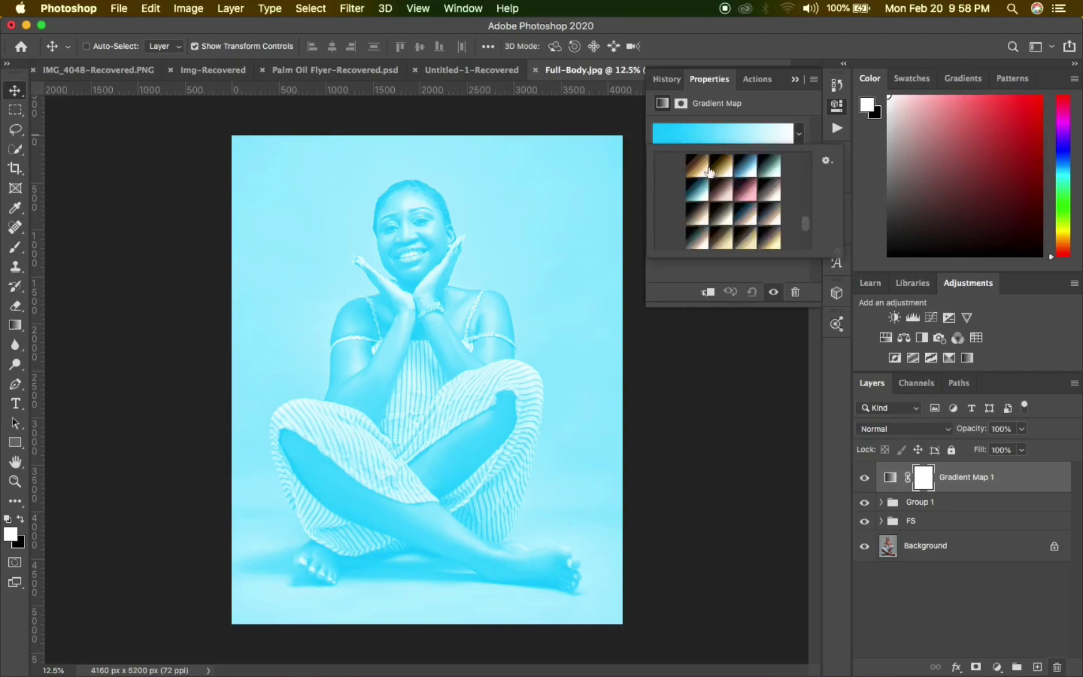
scroll(813, 212, up, 5)
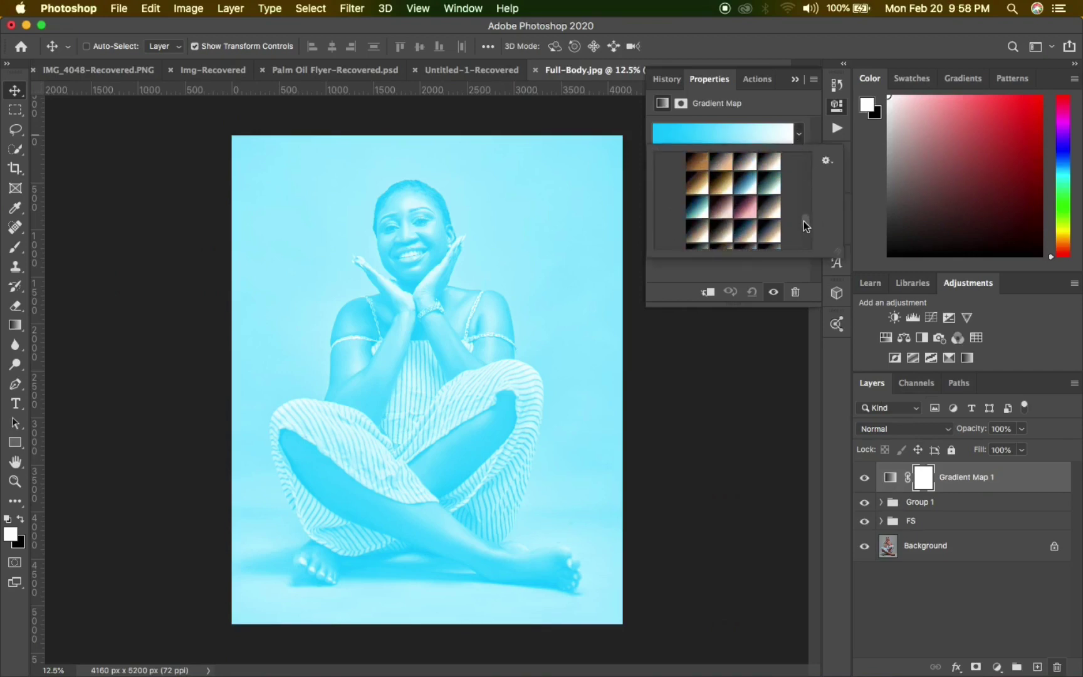
click(699, 200)
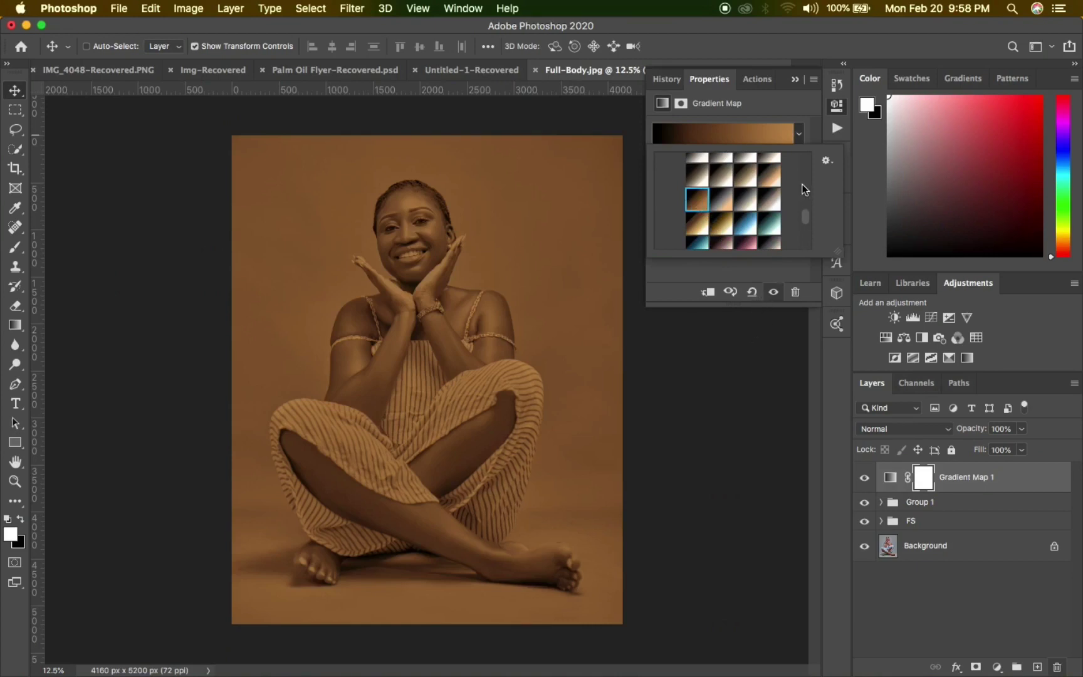
click(869, 311)
click(1021, 429)
drag(1020, 446, 966, 447)
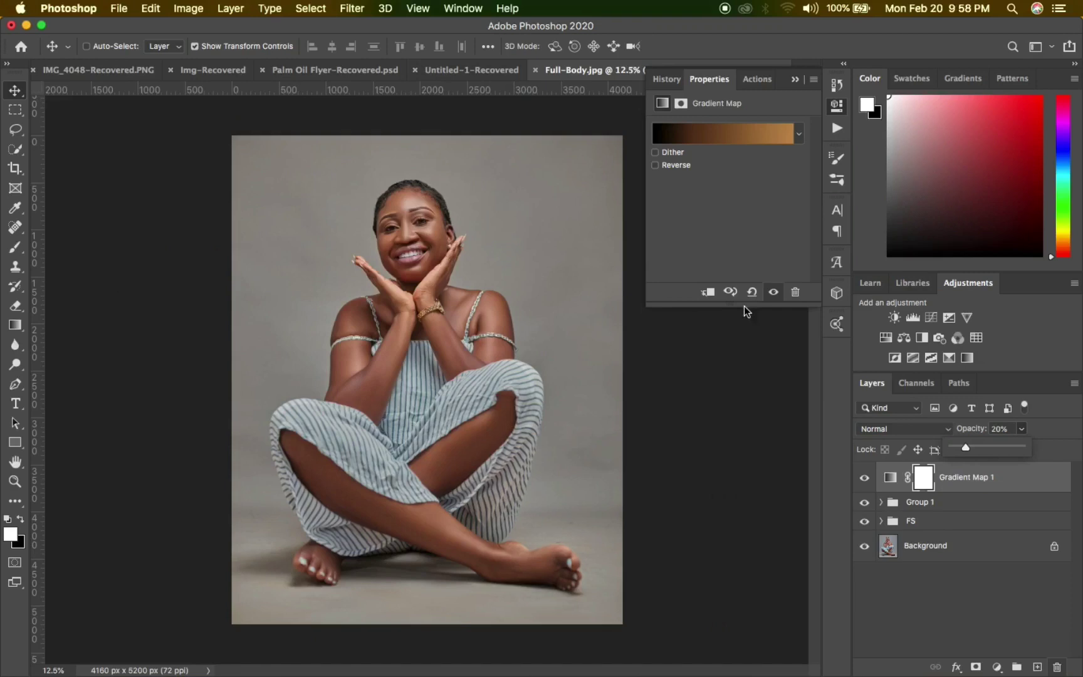
- Switch Gradient Map 1 to Soft Light blend mode and toggle it off and on to compare
click(904, 429)
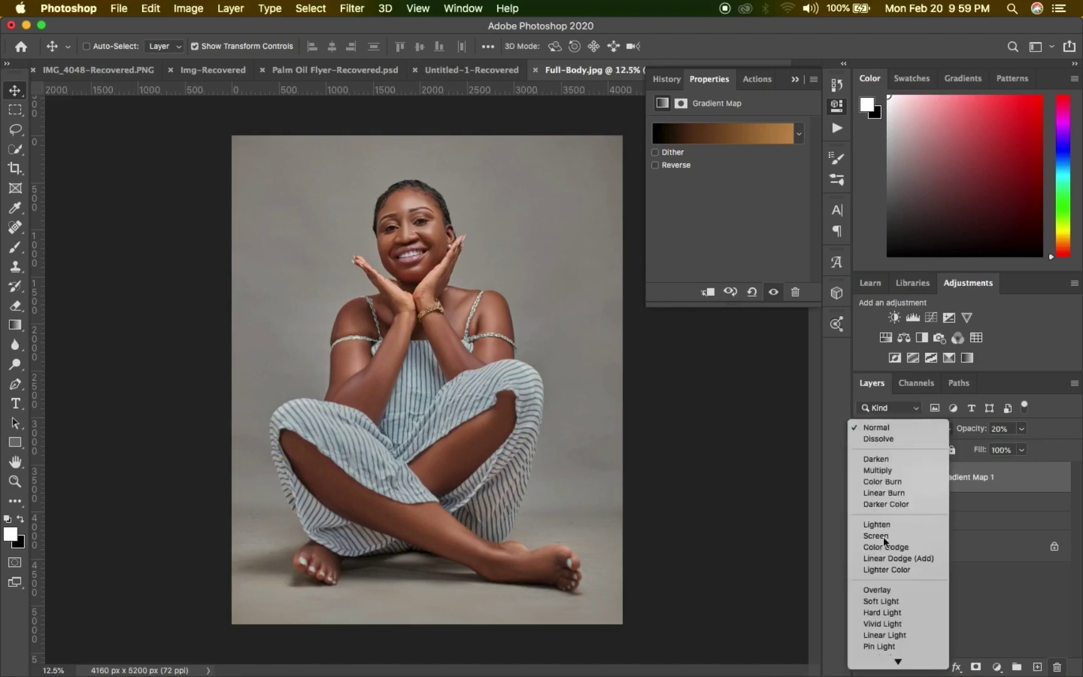
click(891, 600)
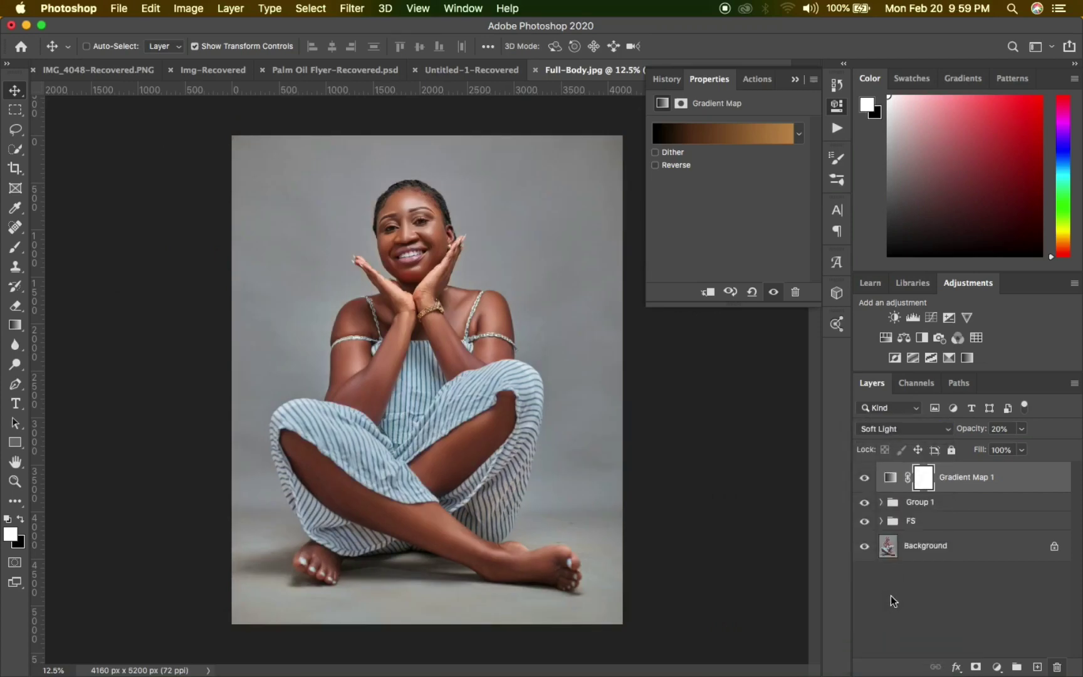
click(865, 479)
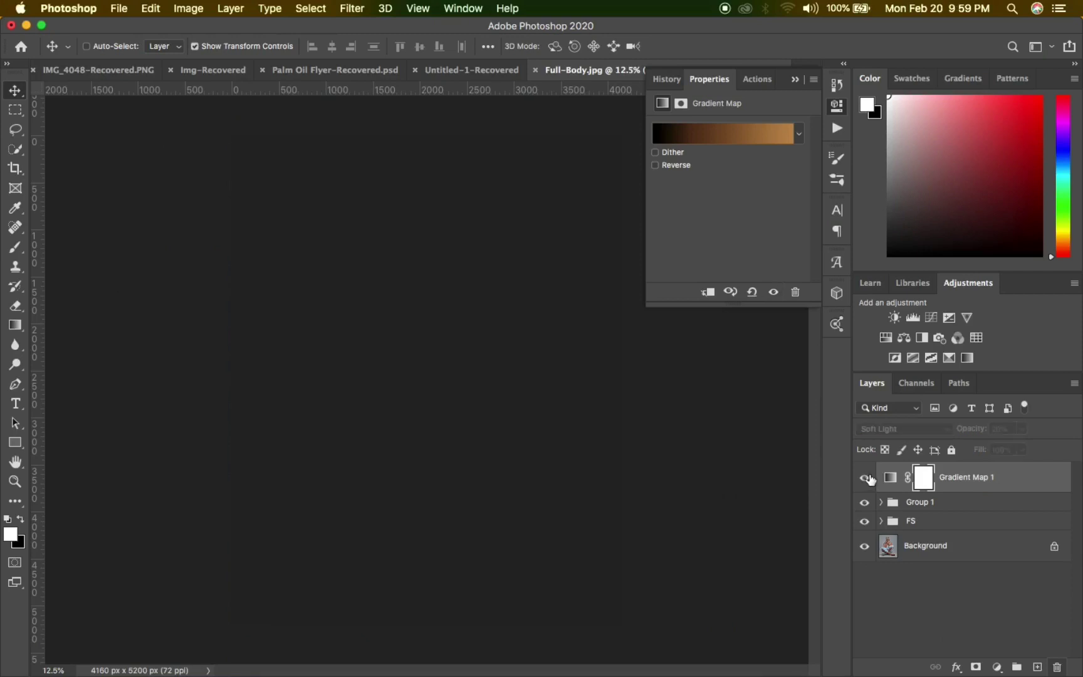
click(866, 479)
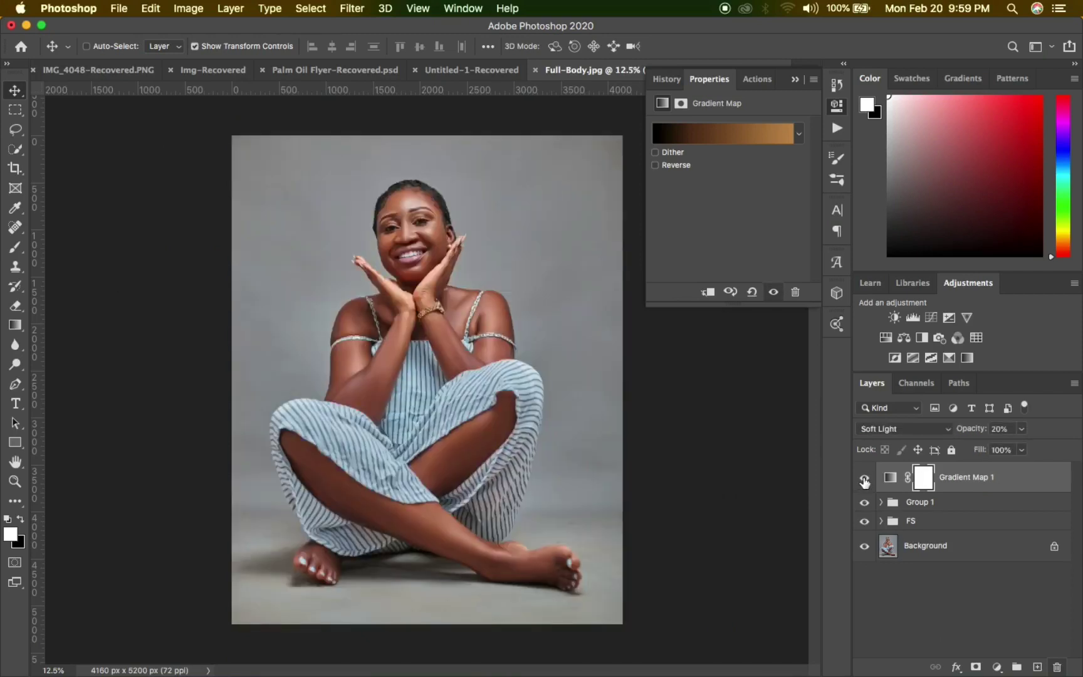
- Compare Gradient Map 1 on and off again and collapse the floating adjustment Properties panel
click(865, 479)
click(865, 480)
click(795, 80)
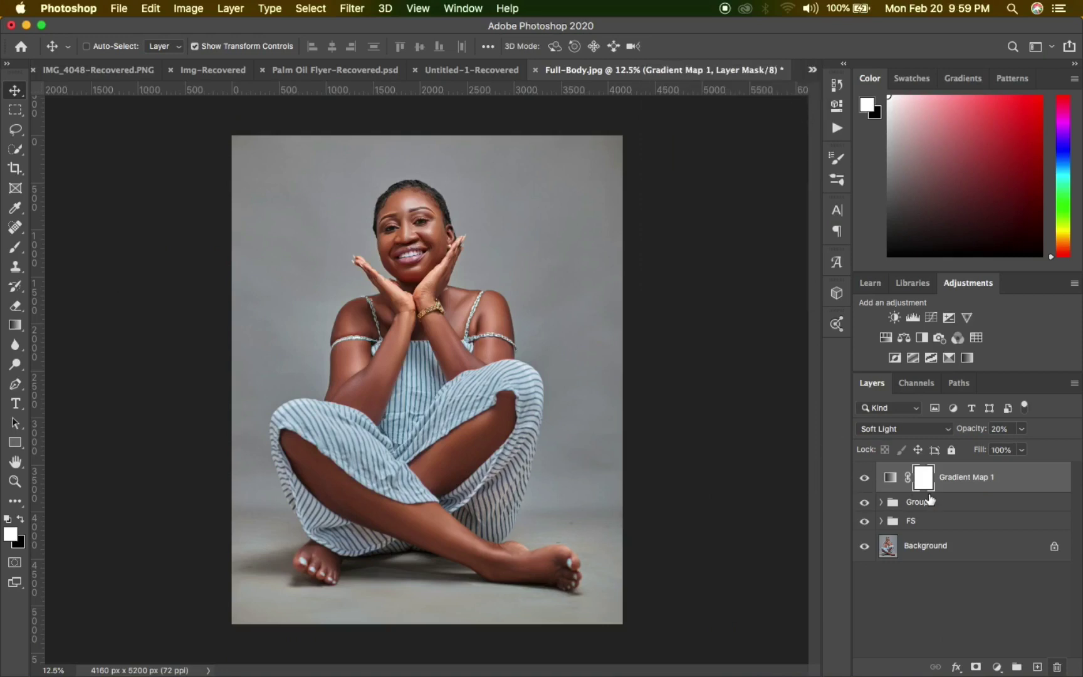
click(865, 479)
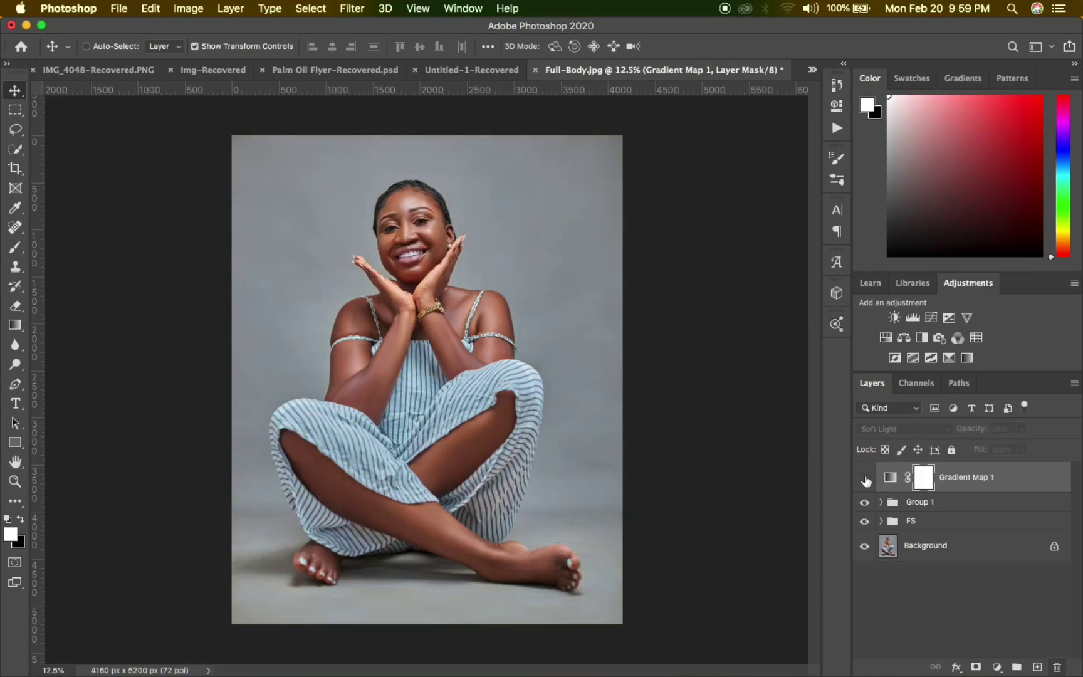
click(865, 479)
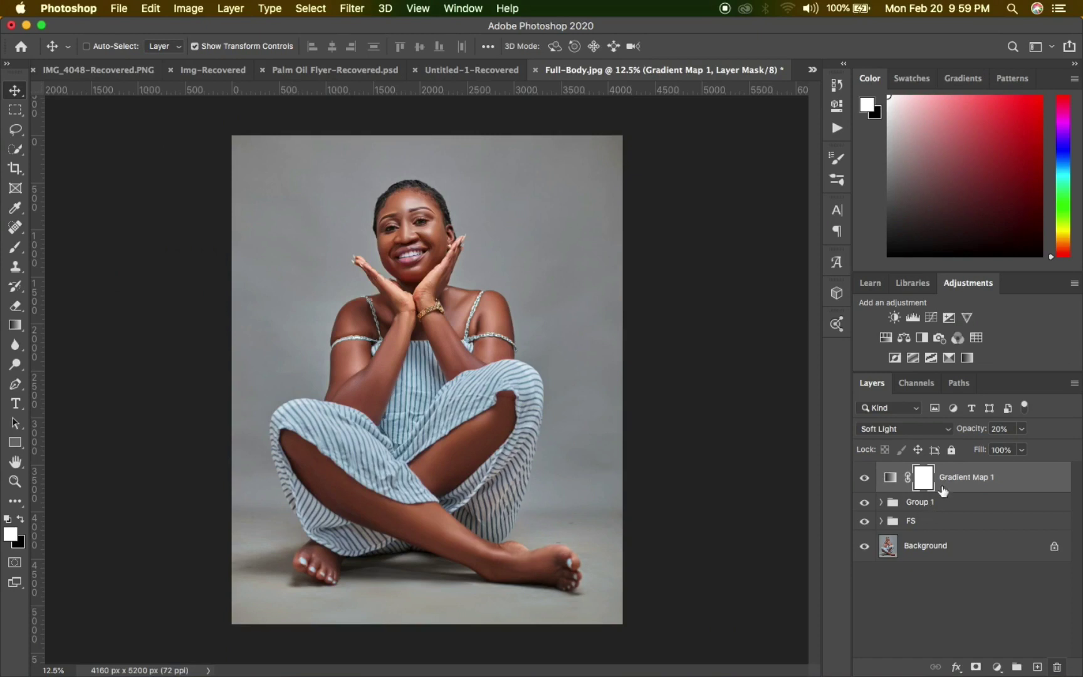
- Group Gradient Map 1, Group 1 and FS into Group 2 with Ctrl+G, then toggle Group 2 to compare before and after
shift+click(930, 523)
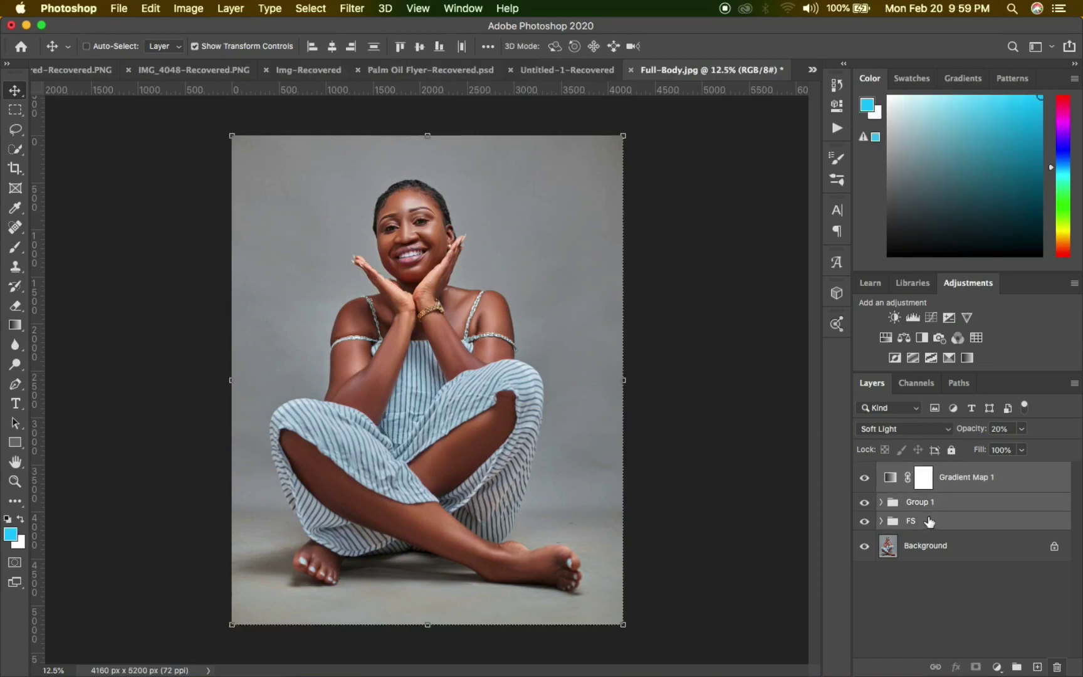
key(ctrl+g)
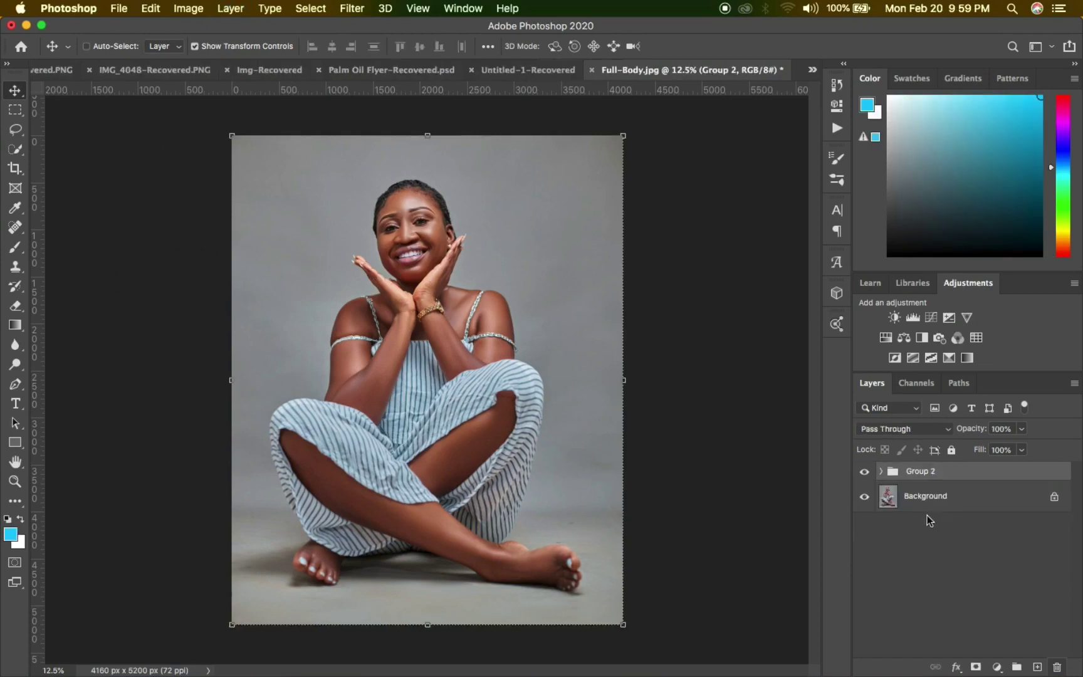
click(865, 472)
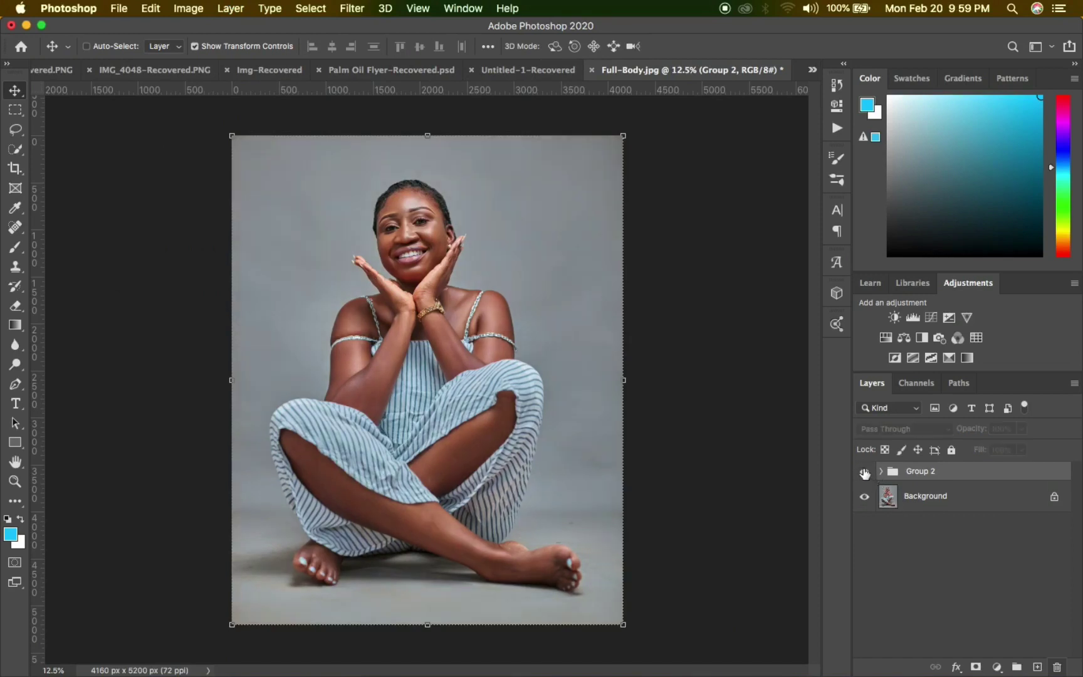
click(864, 471)
click(865, 471)
click(865, 472)
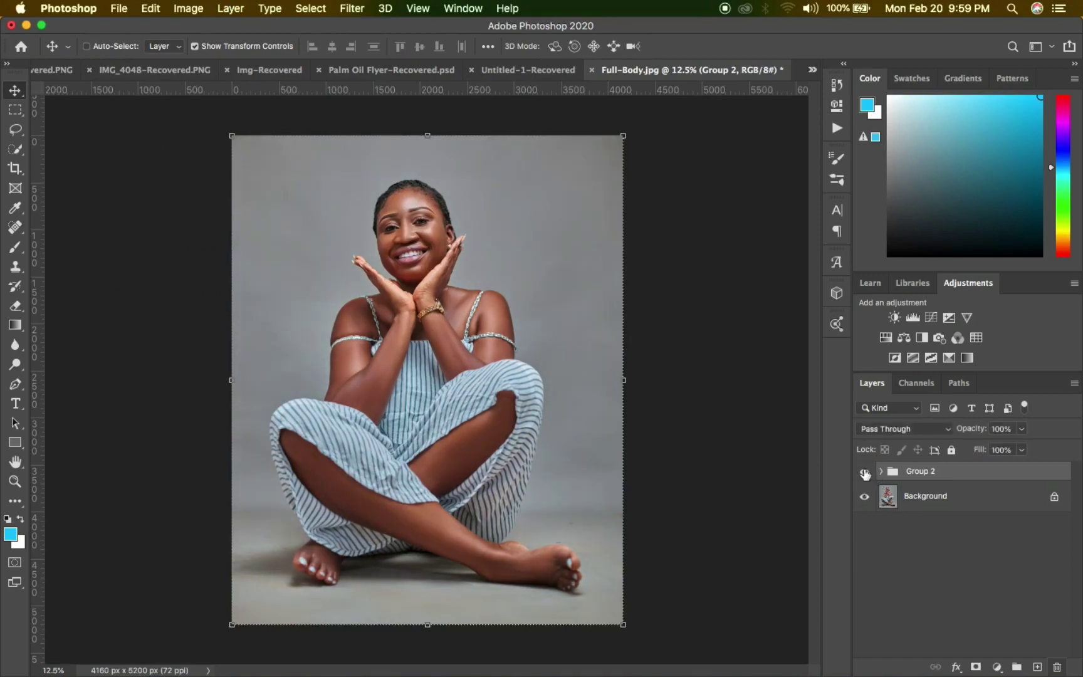
click(865, 472)
- Expand Group 2, clip Gradient Map 1 to the FS group, and lower its opacity to 25%
click(878, 473)
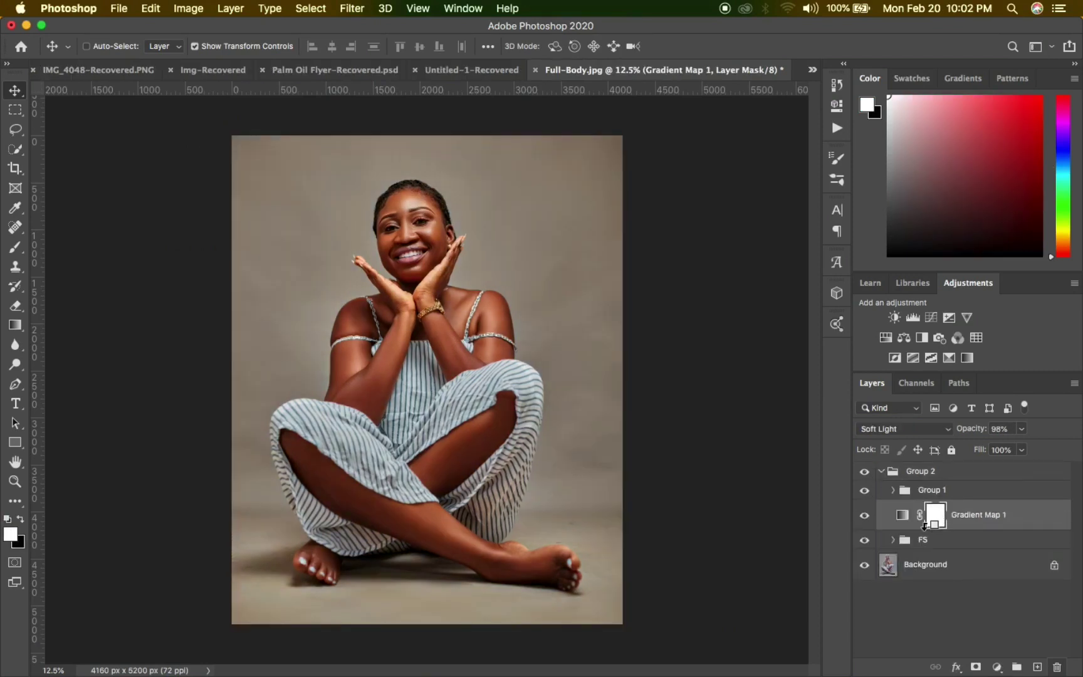
alt+click(925, 526)
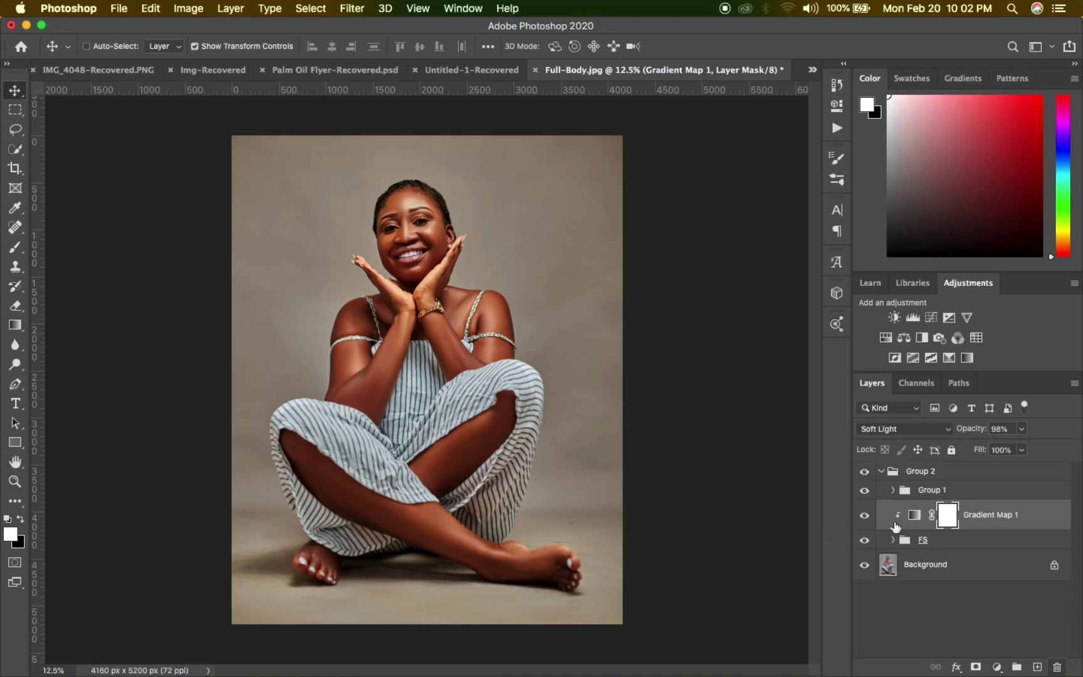
click(1020, 430)
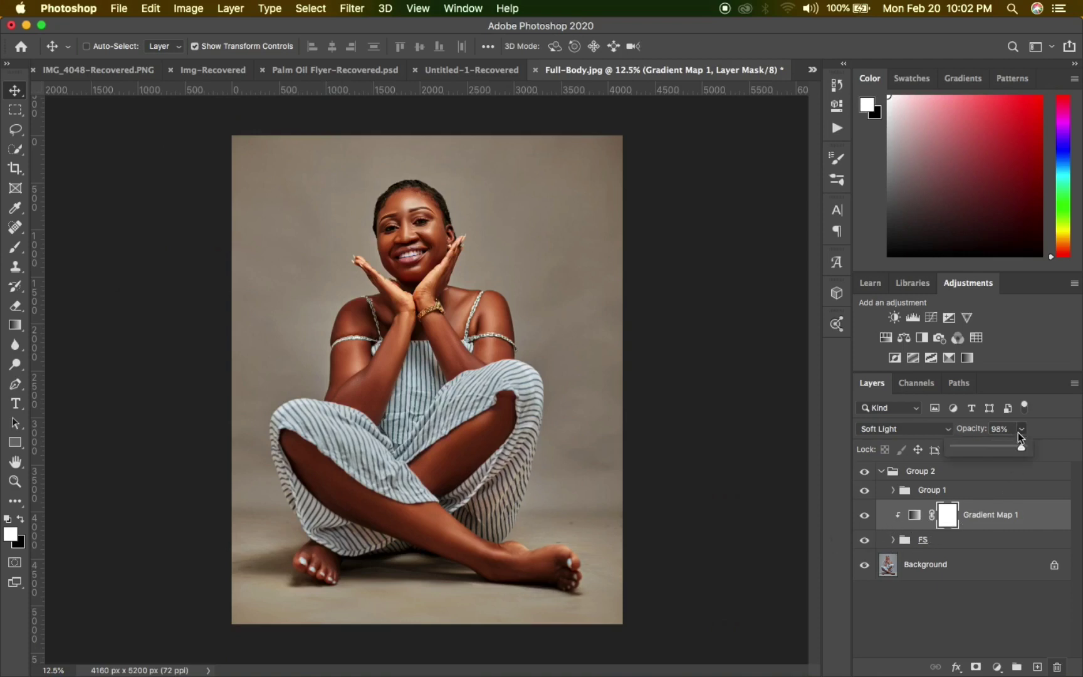
drag(1018, 434, 985, 453)
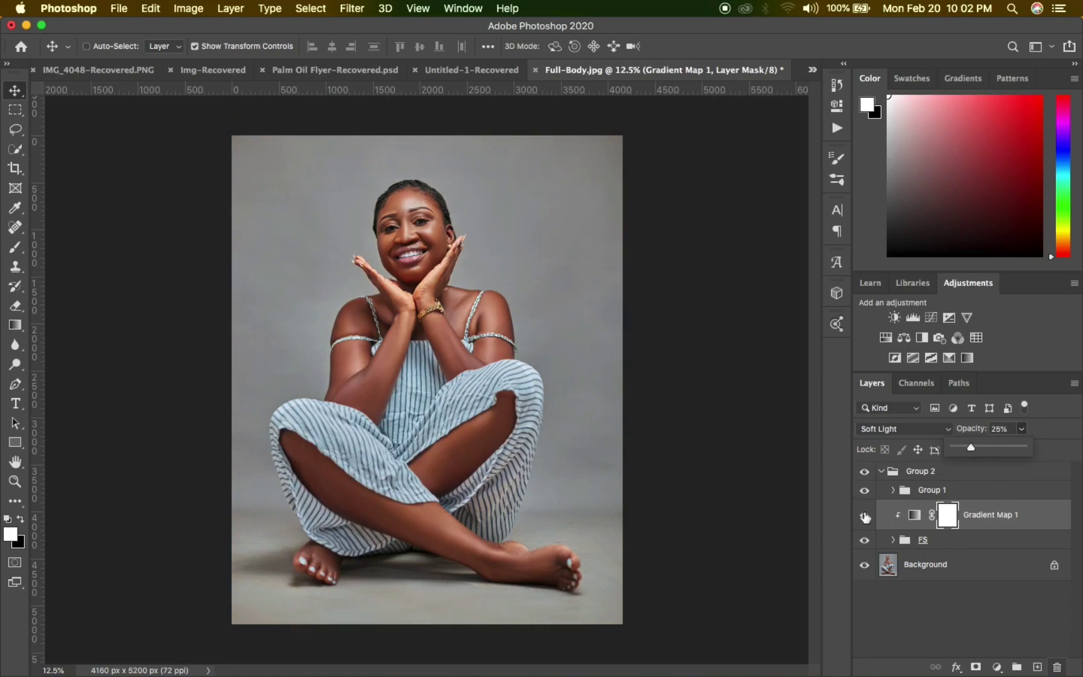
click(865, 517)
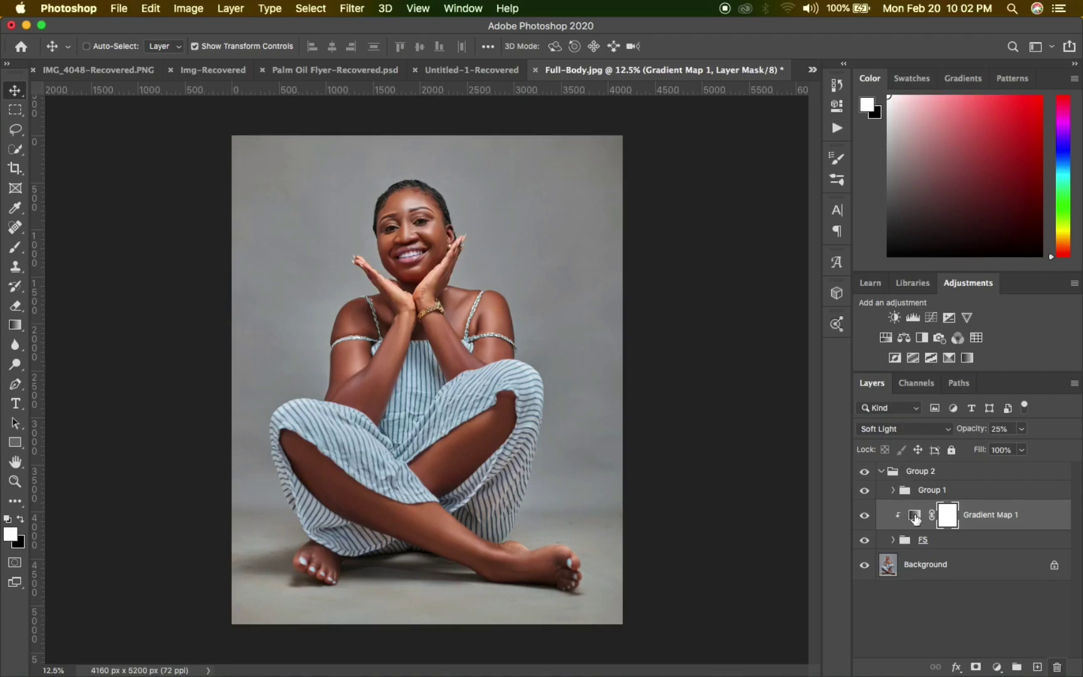
- In Gradient Map 1's Blending Options, split the Underlying Layer black slider to 0/79
right_click(915, 501)
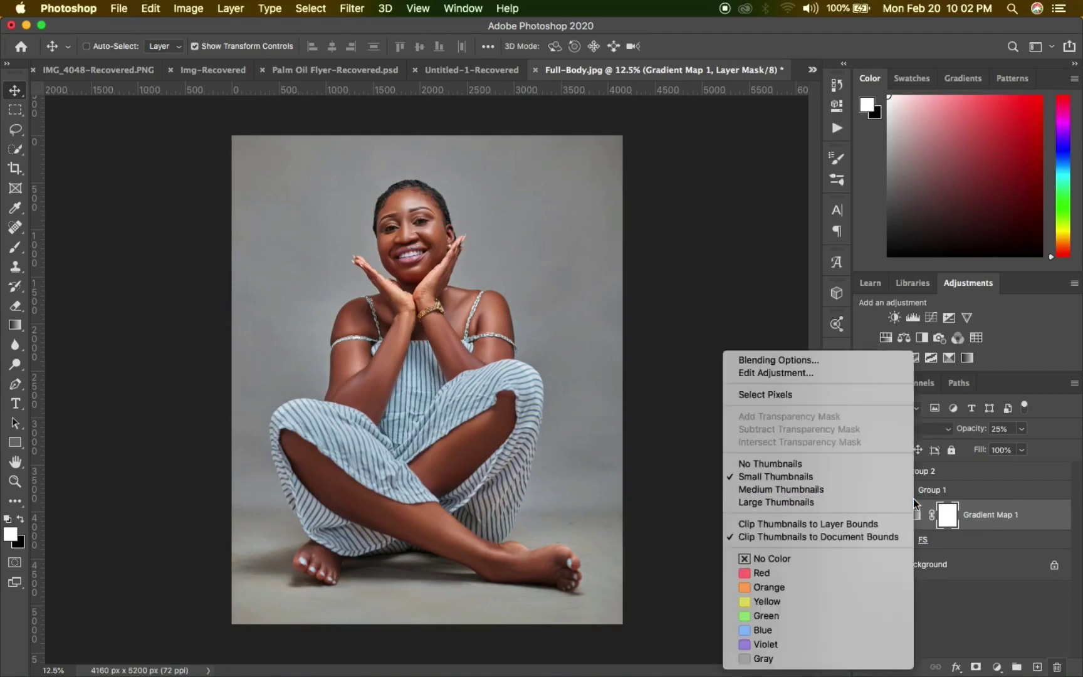
click(808, 359)
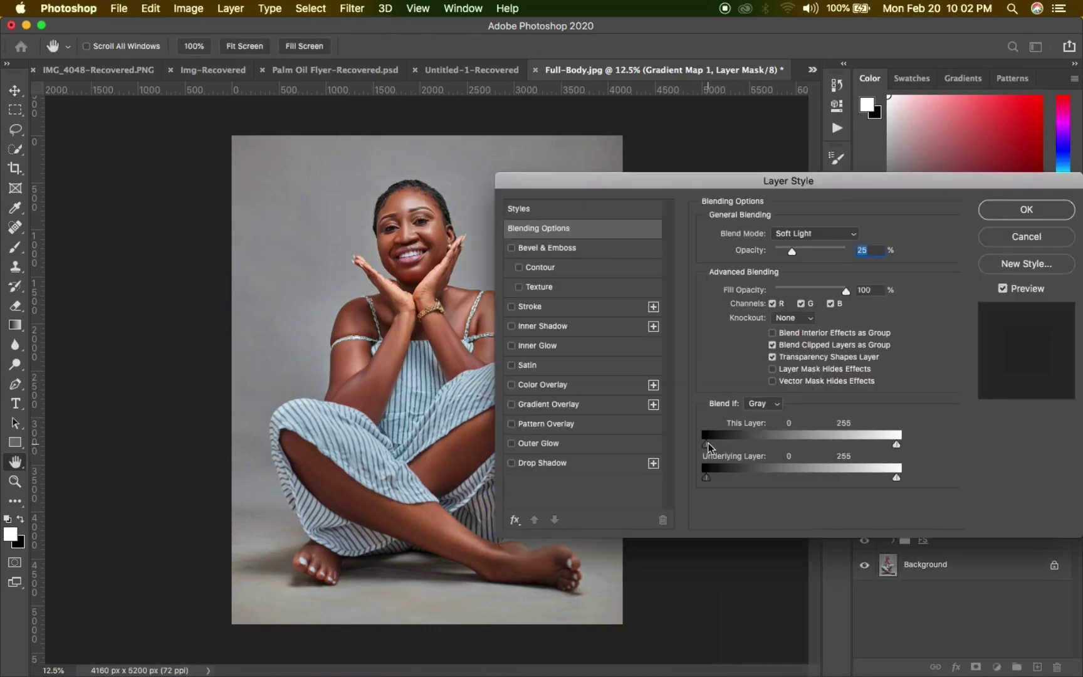
drag(706, 474, 756, 485)
drag(762, 478, 627, 470)
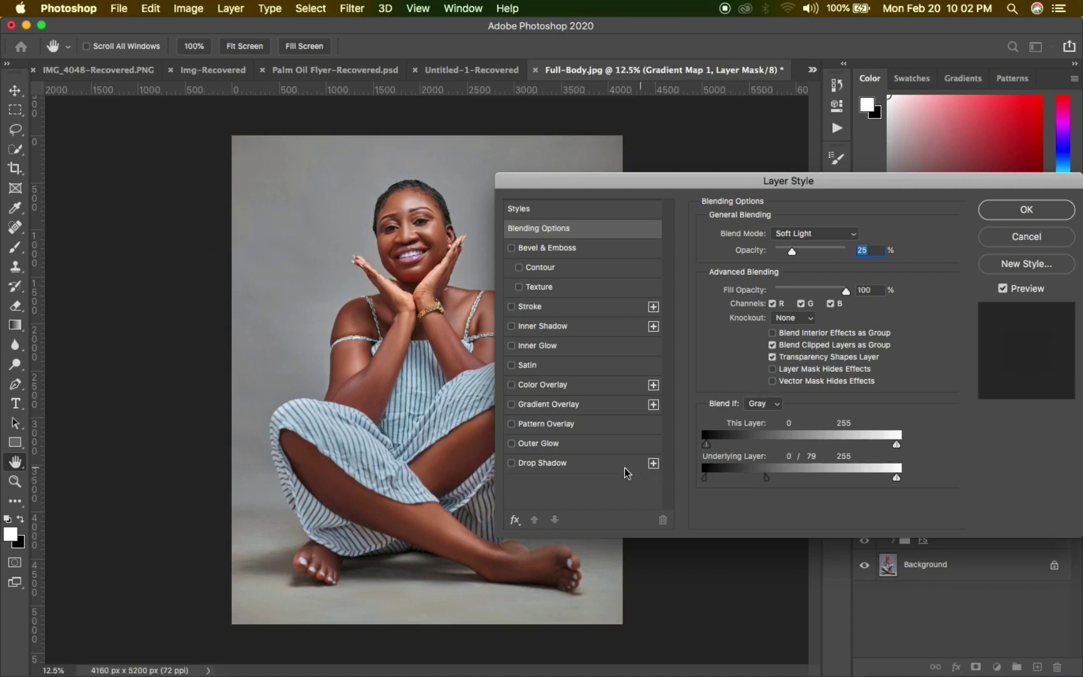
click(1027, 213)
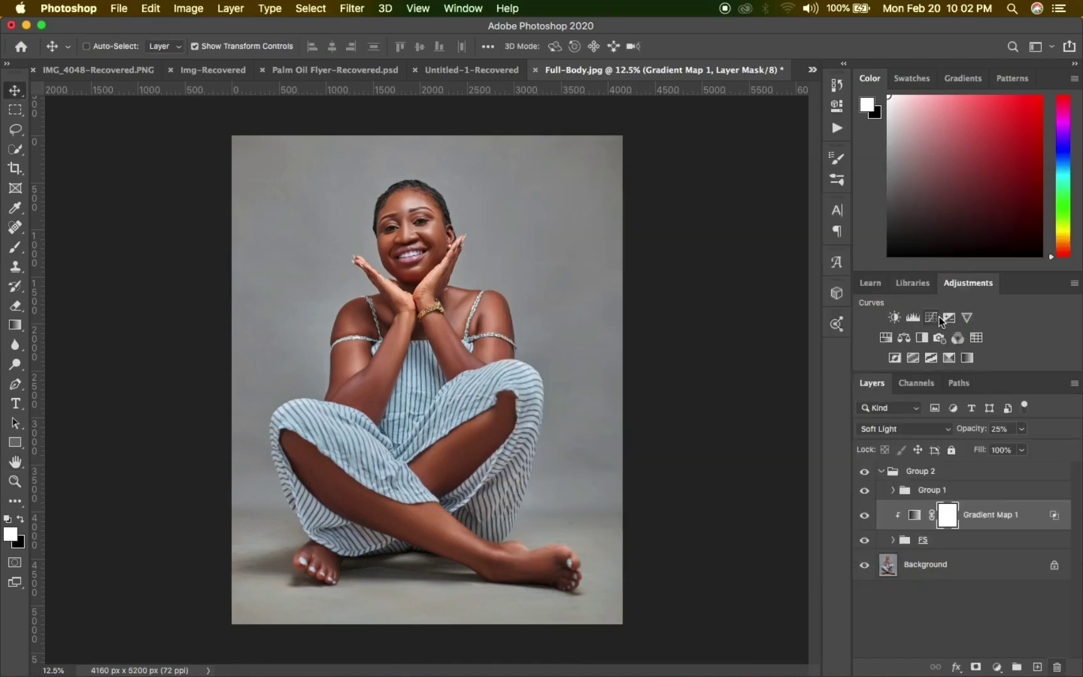
click(866, 516)
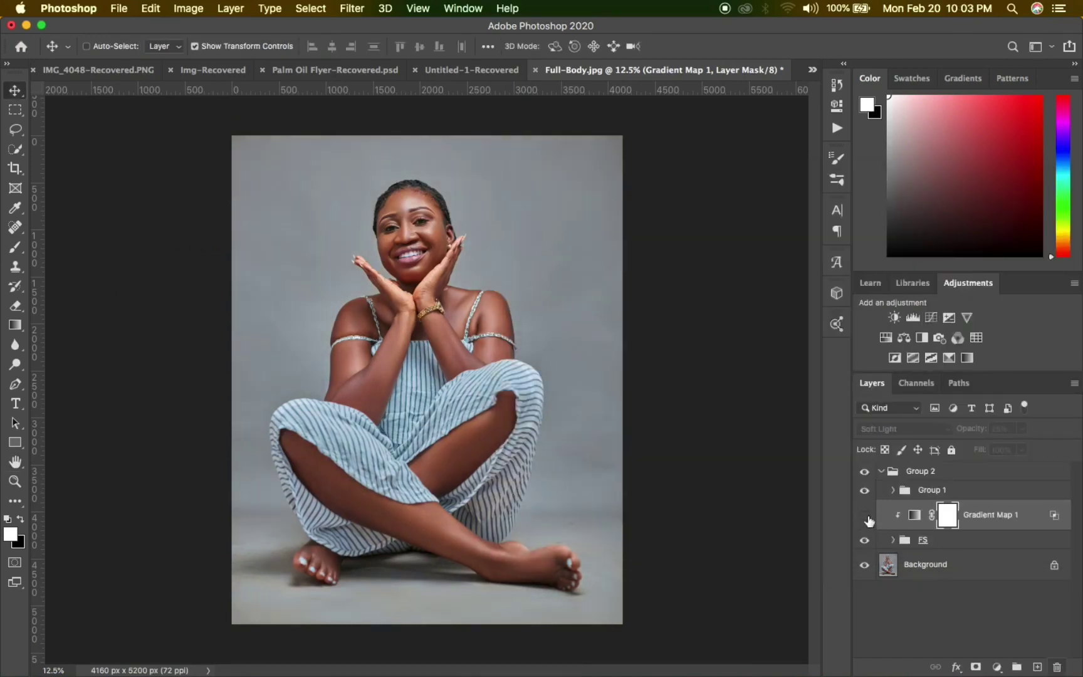
click(867, 518)
click(866, 517)
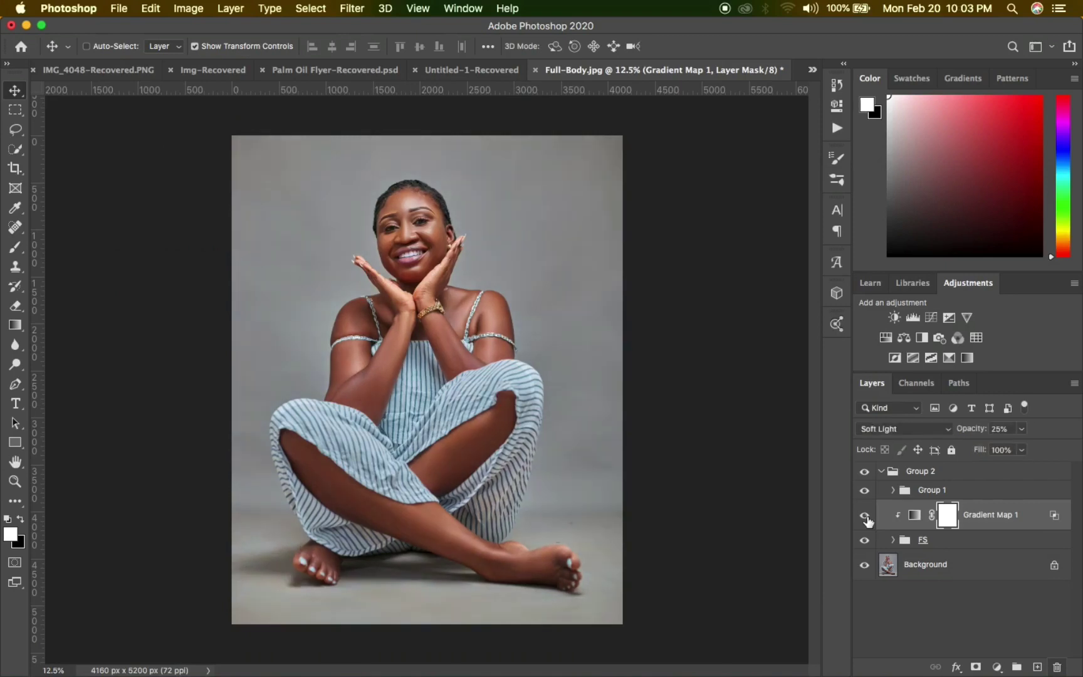
click(866, 517)
click(866, 517)
click(866, 517)
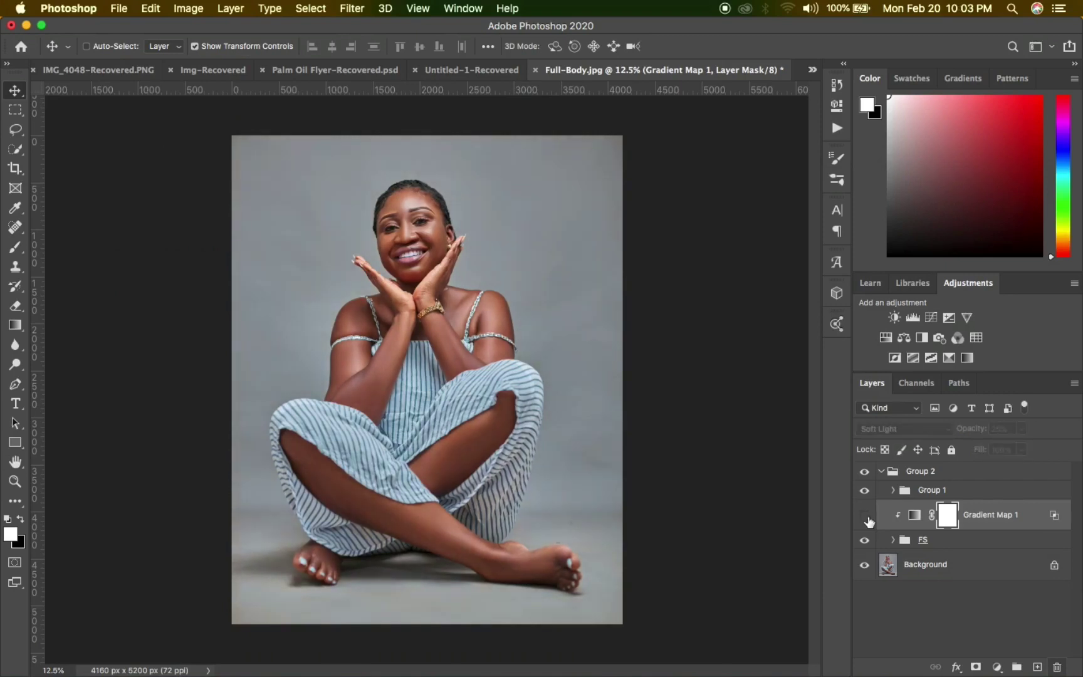
click(866, 517)
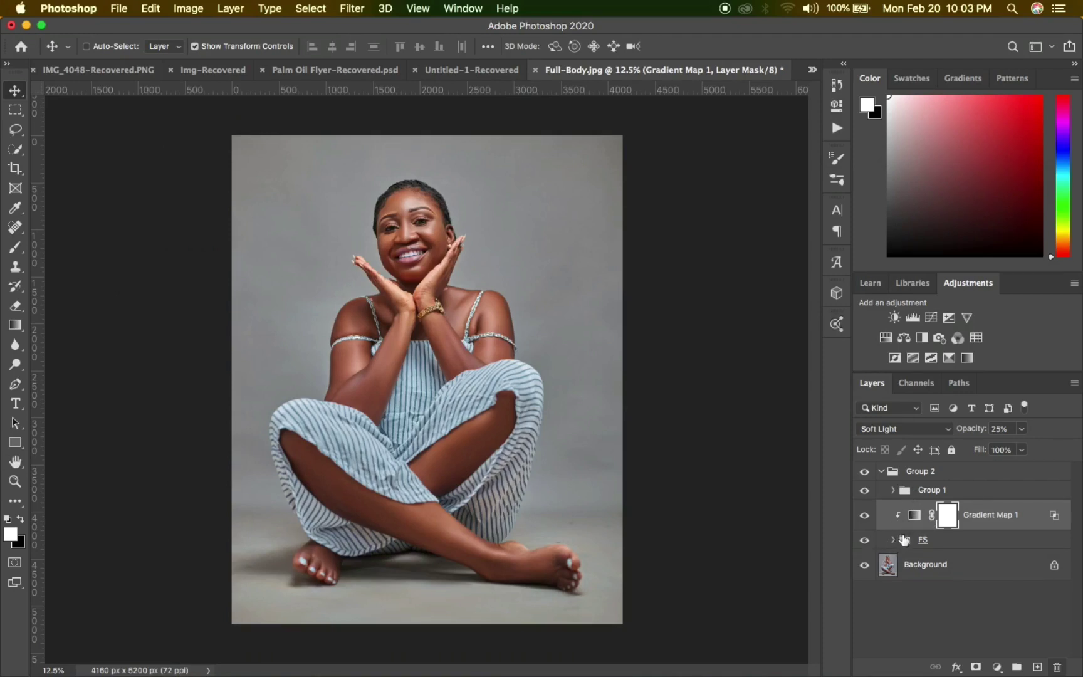
click(865, 516)
click(864, 515)
click(865, 515)
click(865, 515)
click(893, 540)
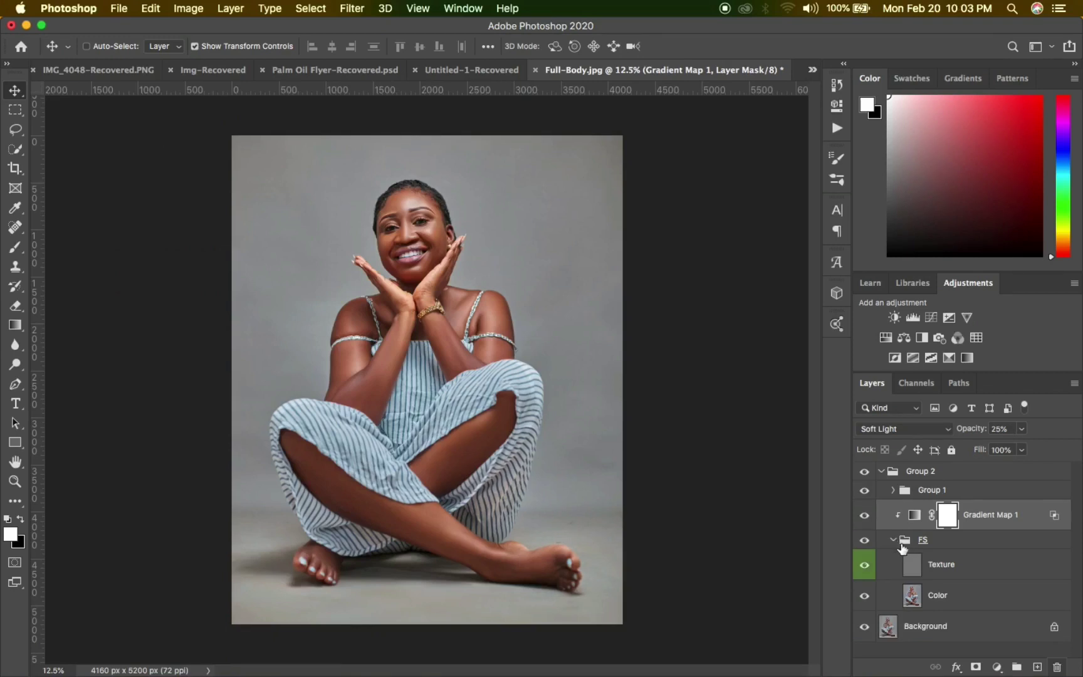
click(894, 540)
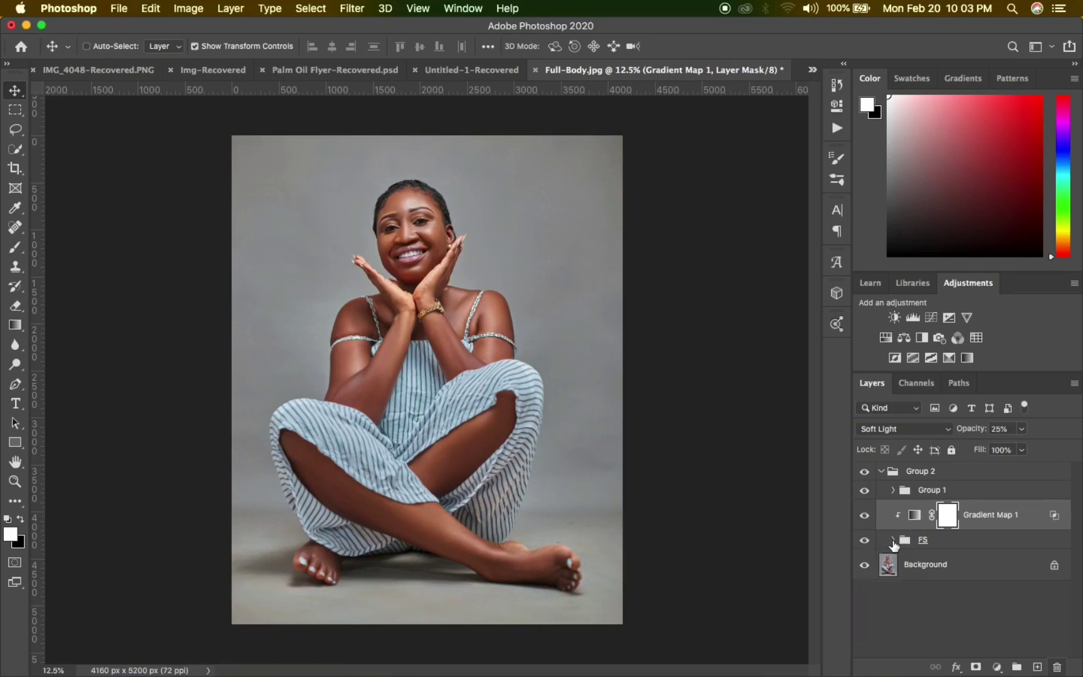
click(917, 566)
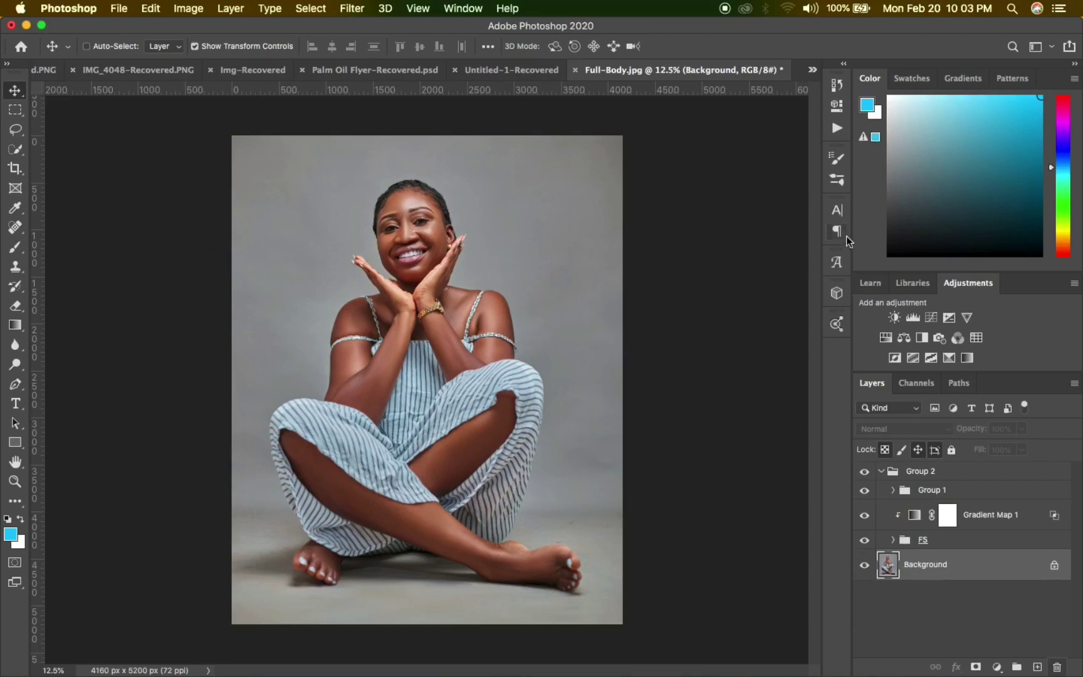
- Select the woman with Select Subject and add that selection as a layer mask on the FS group
click(834, 106)
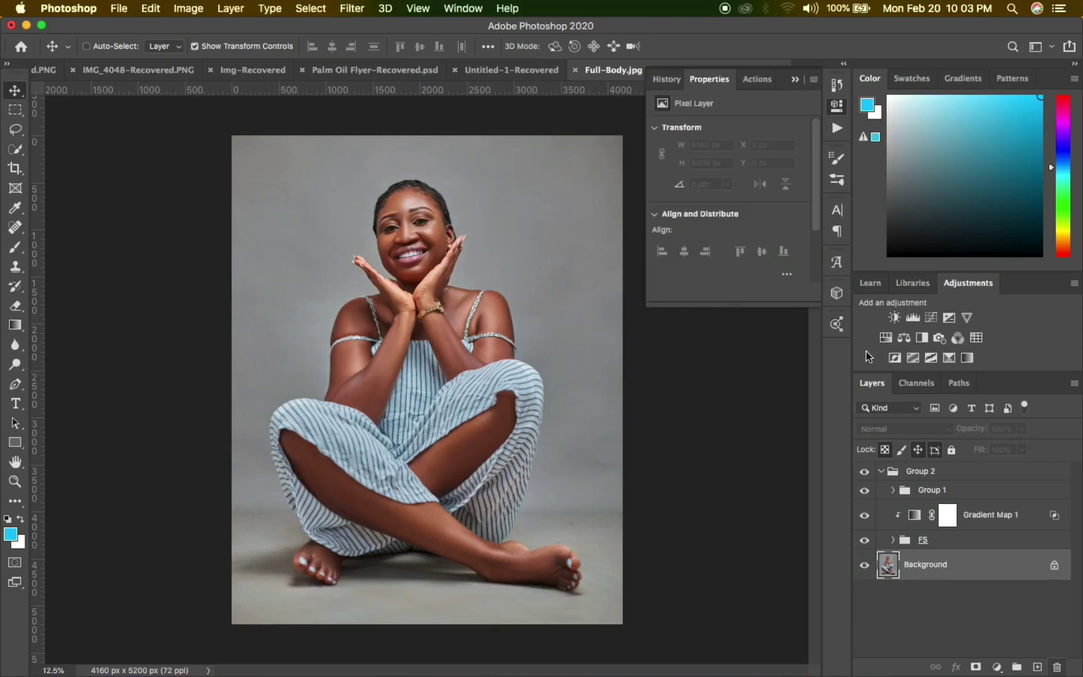
drag(815, 213, 812, 276)
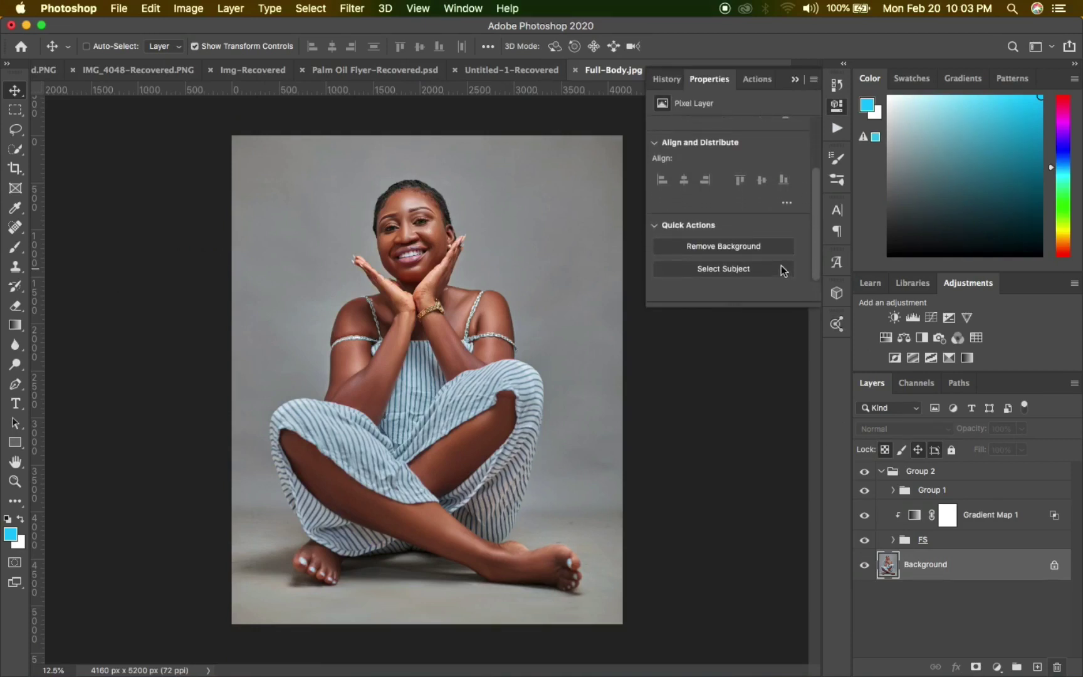
click(737, 270)
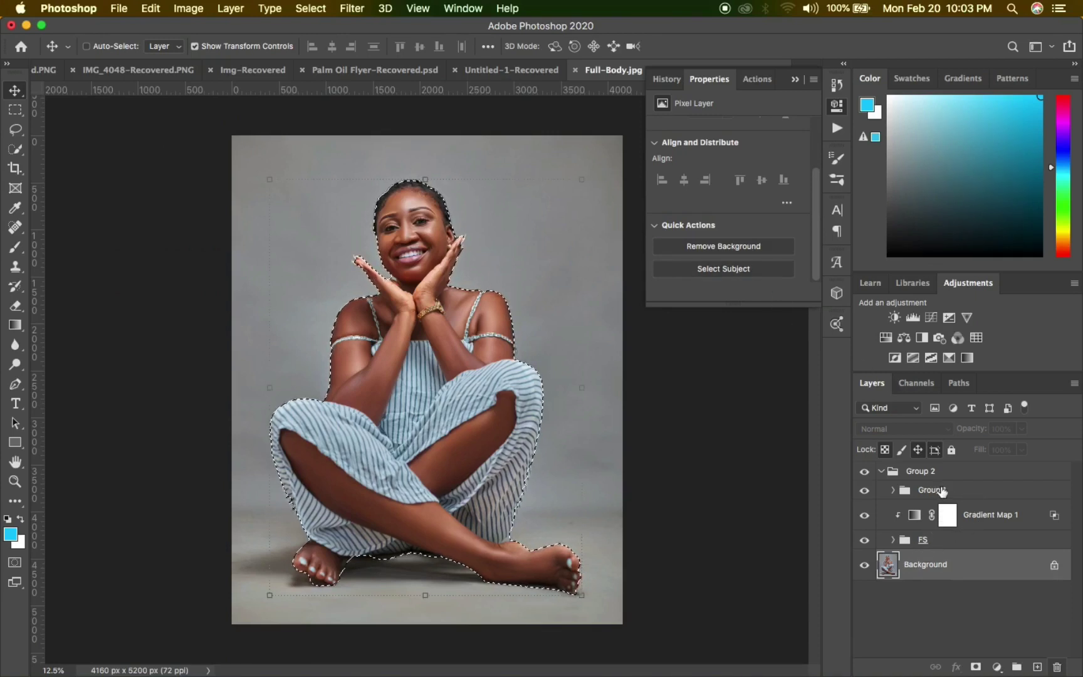
click(933, 541)
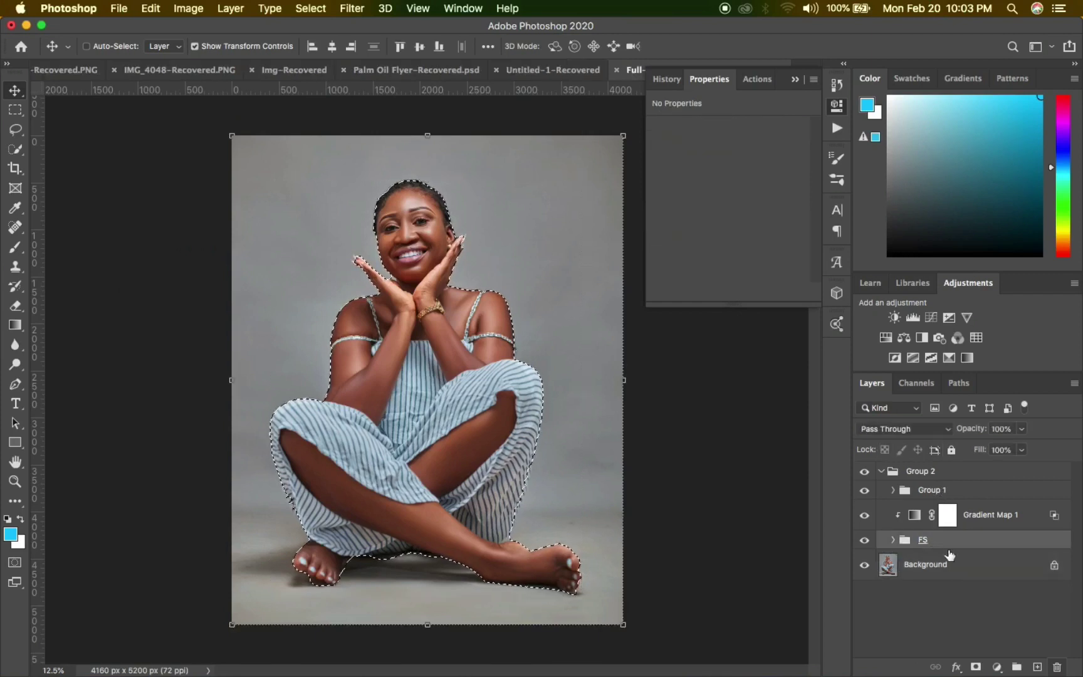
click(977, 668)
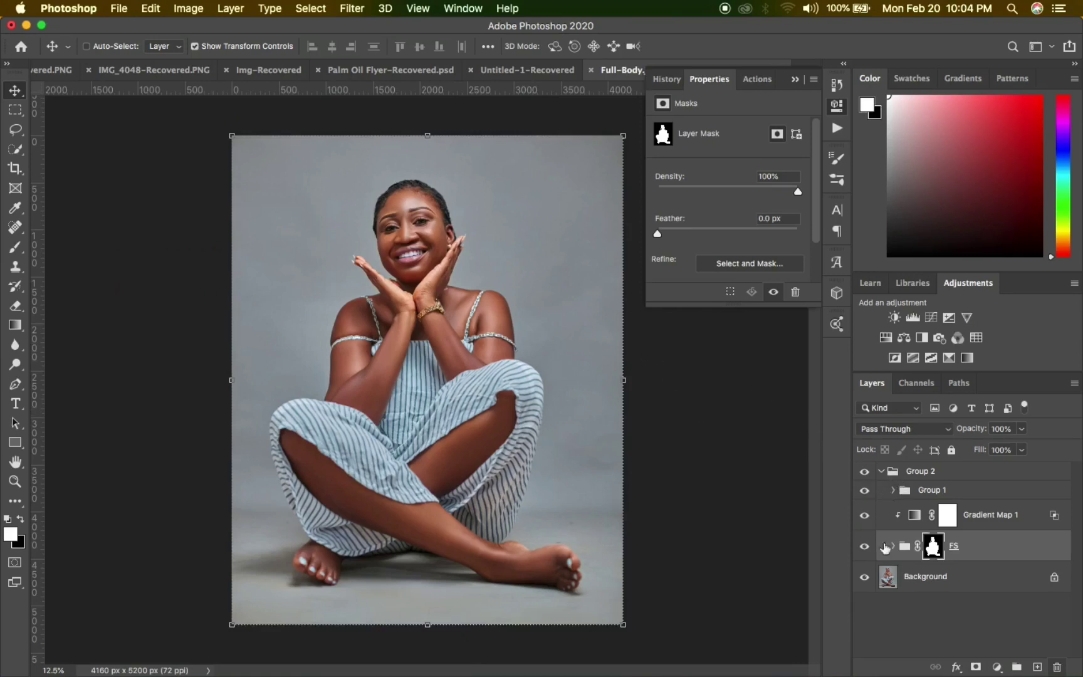
- Collapse Group 2, toggle its visibility for a before/after comparison, and close the floating Properties panel
click(882, 473)
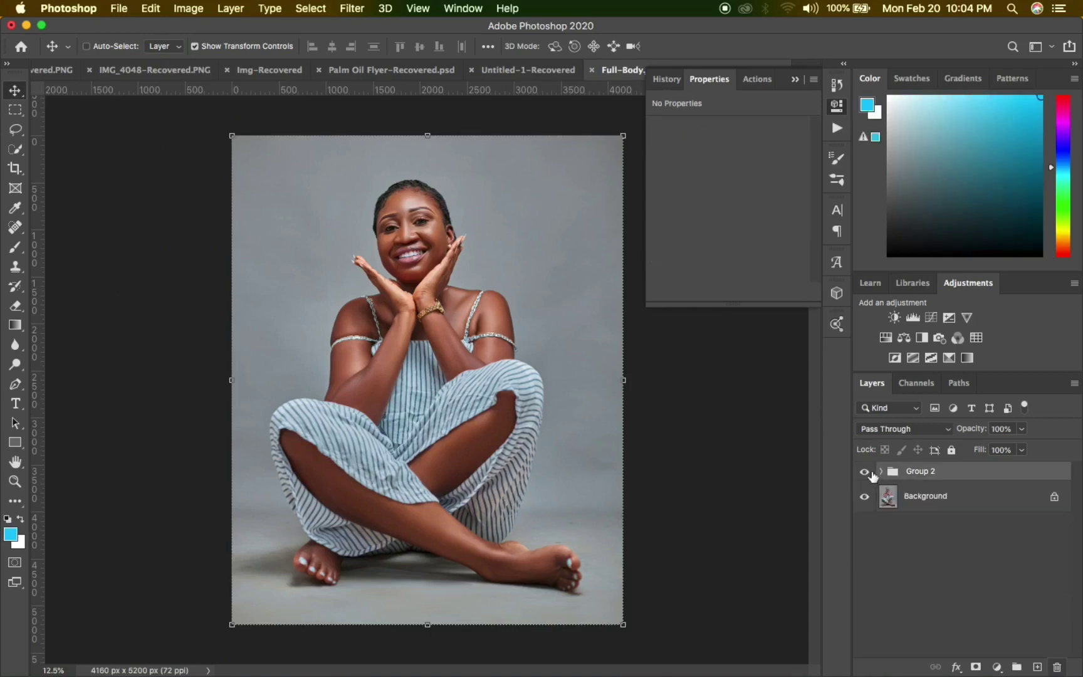
click(866, 473)
click(866, 472)
click(866, 472)
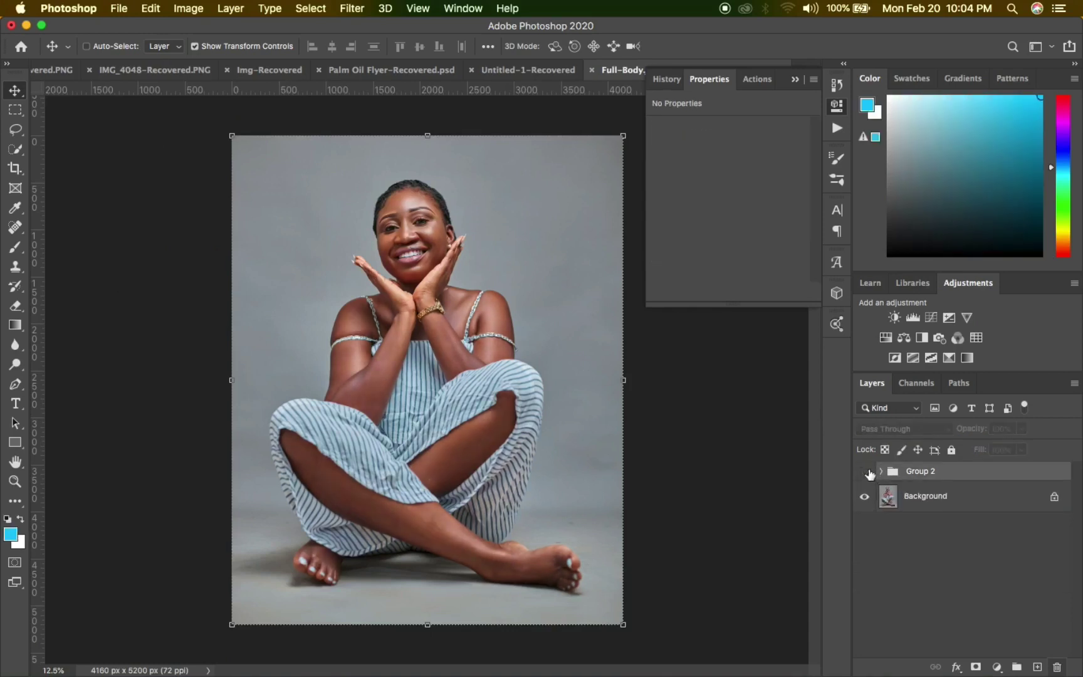
click(867, 472)
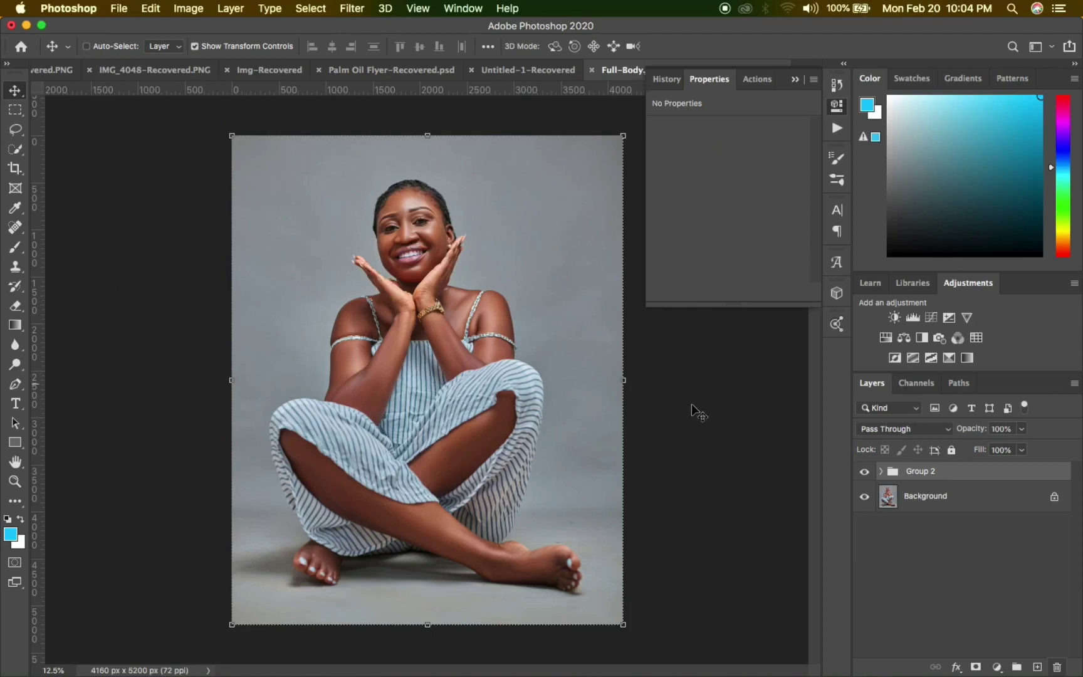
click(864, 474)
click(864, 474)
click(795, 80)
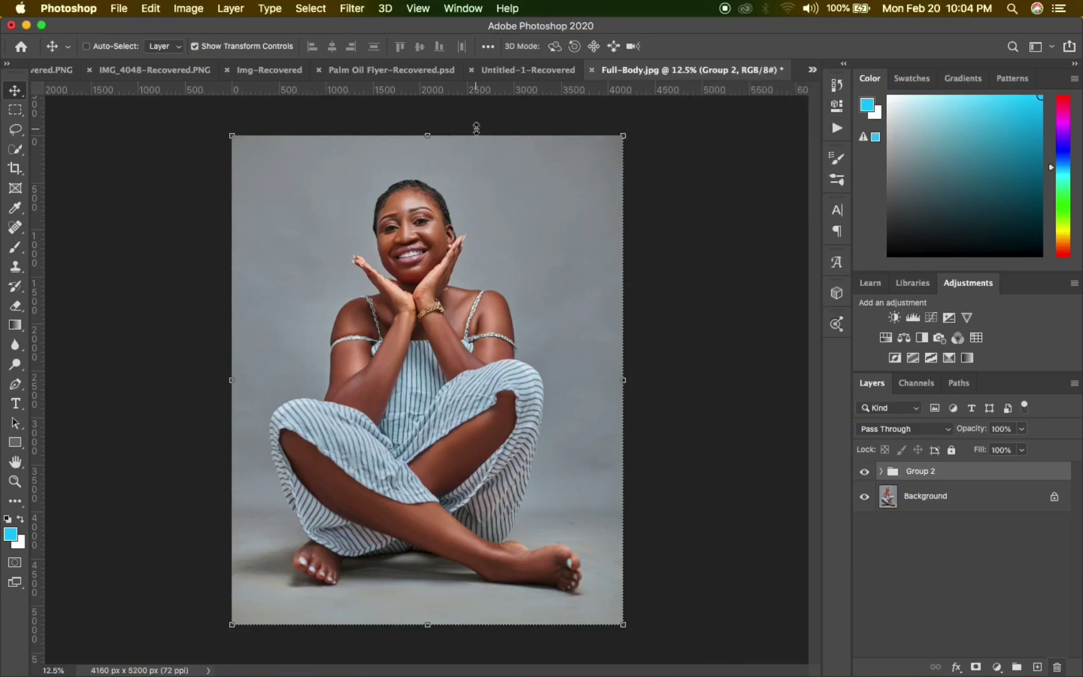